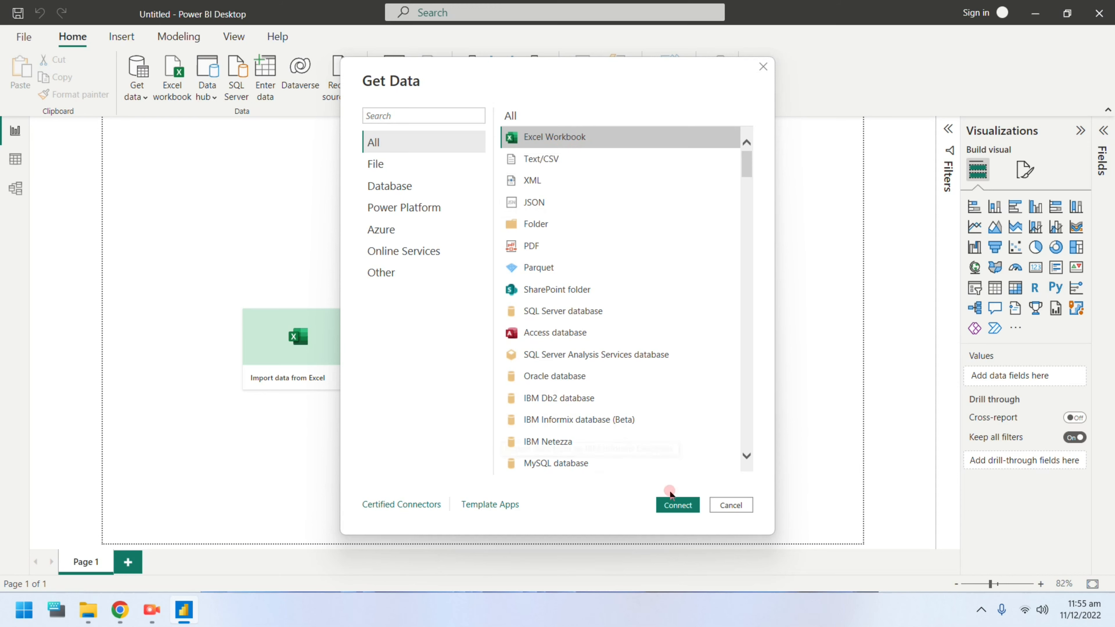
Step: Connect to an Excel workbook source, open Data.xlsx in Excel from the file chooser, and dismiss the document recovery list
click(666, 503)
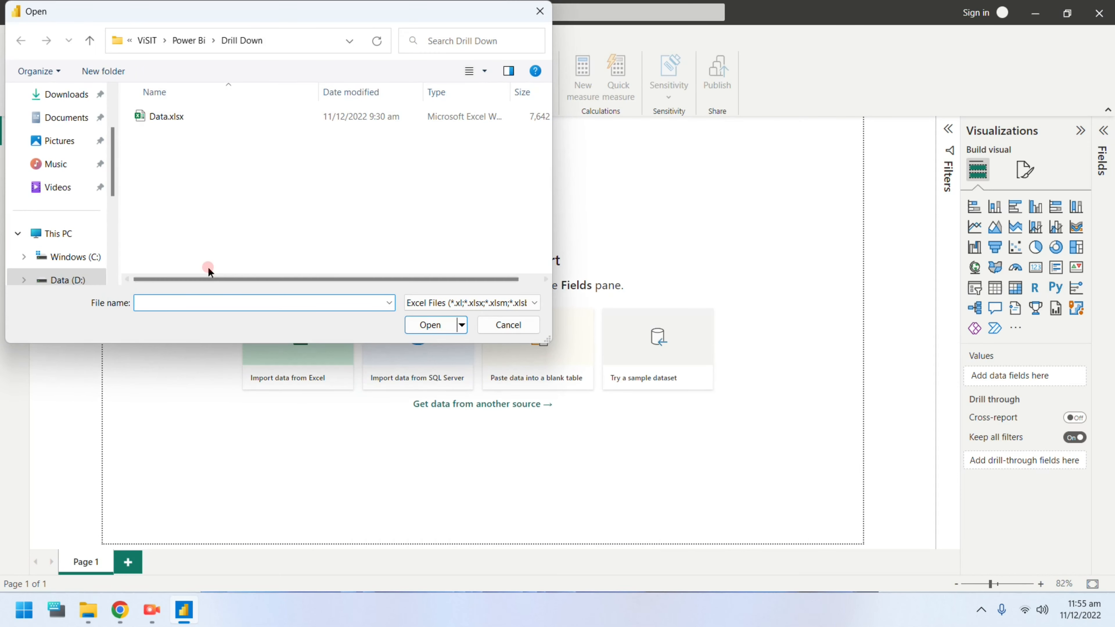
click(182, 127)
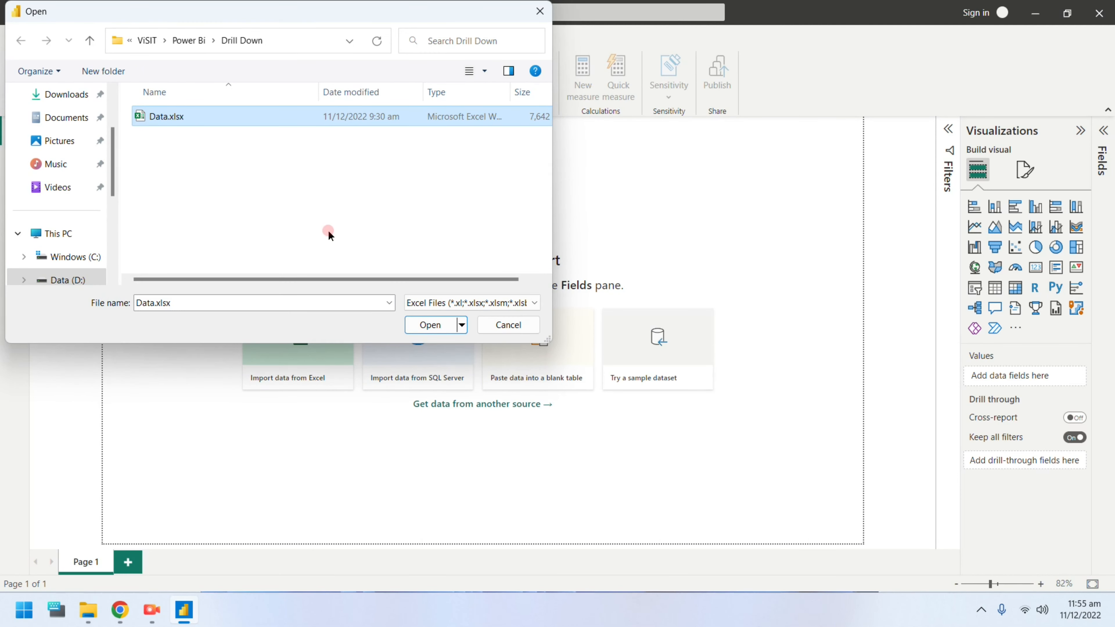
double_click(165, 117)
right_click(165, 118)
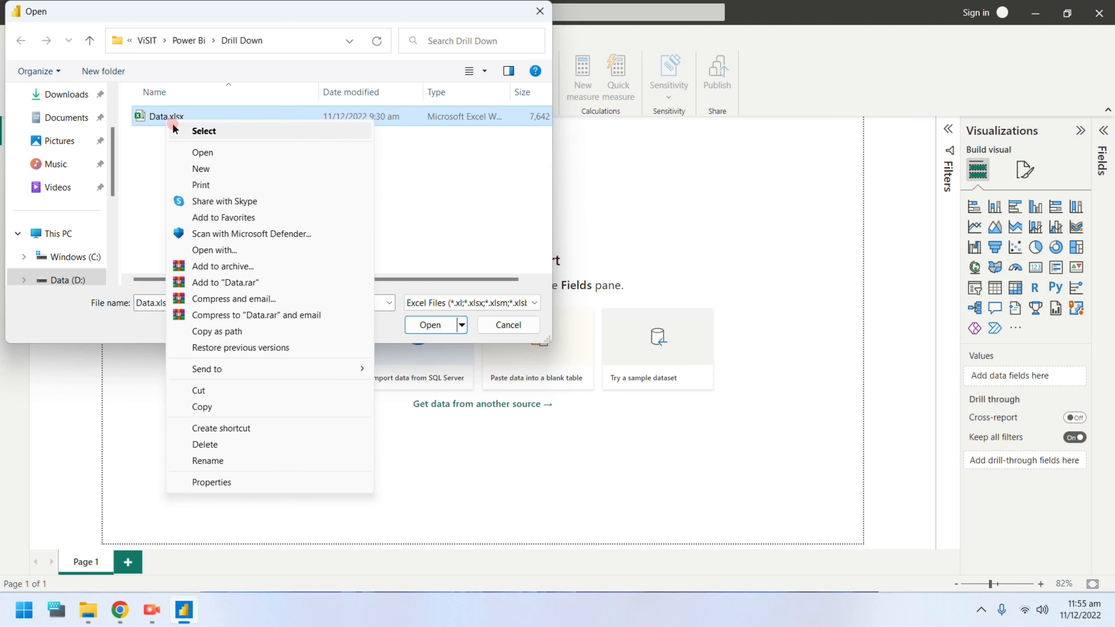
click(195, 153)
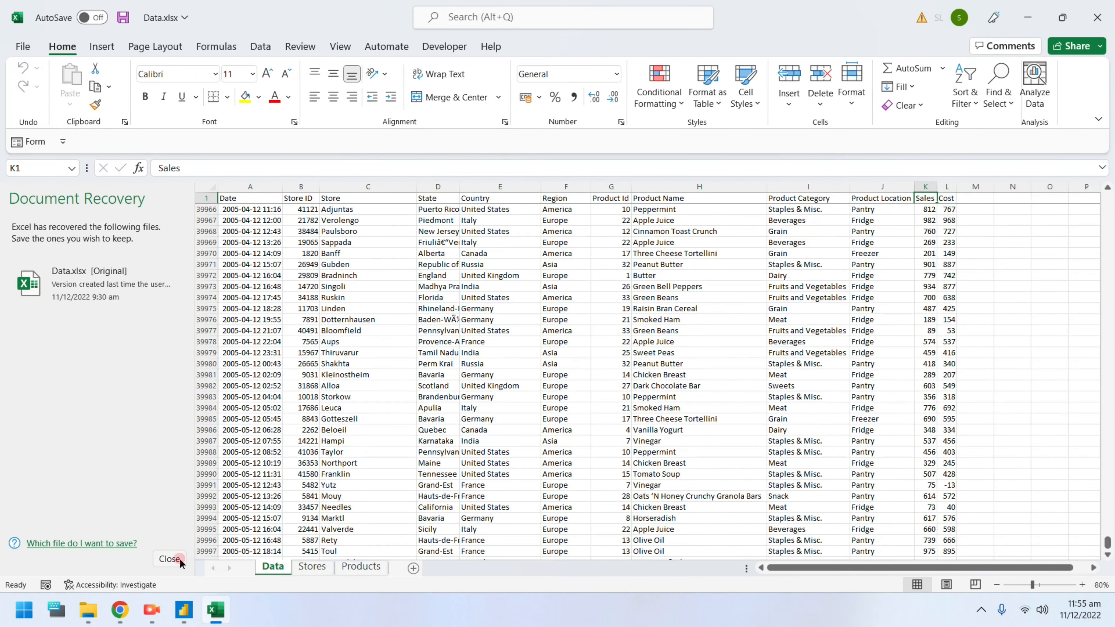
click(169, 559)
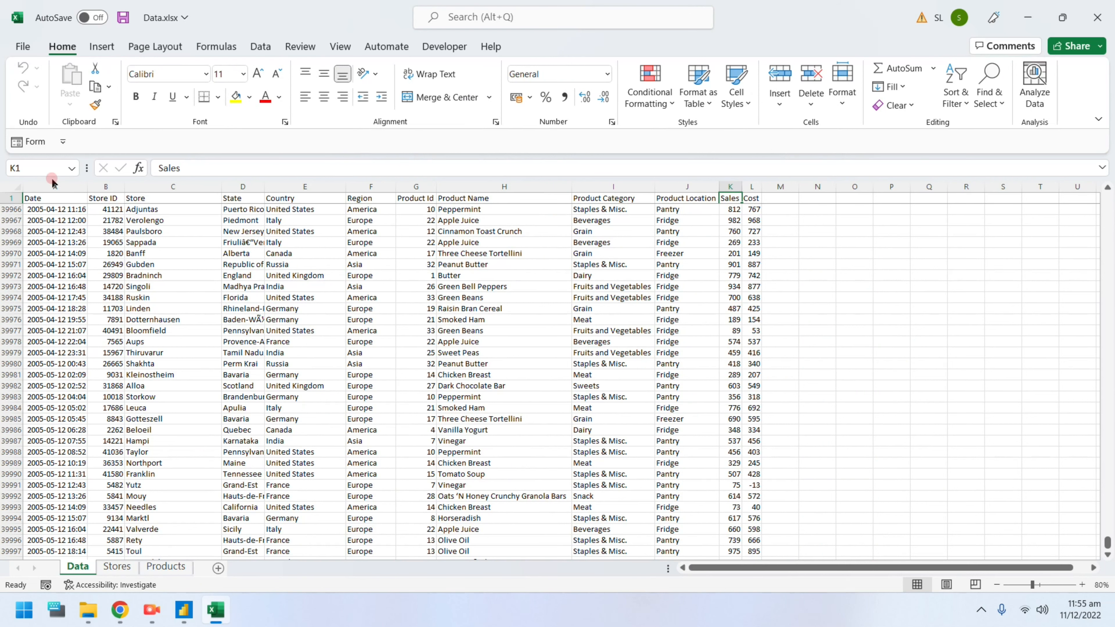
Step: Review the columns and rows of the Stores, Products and Data sheets in the workbook
click(116, 567)
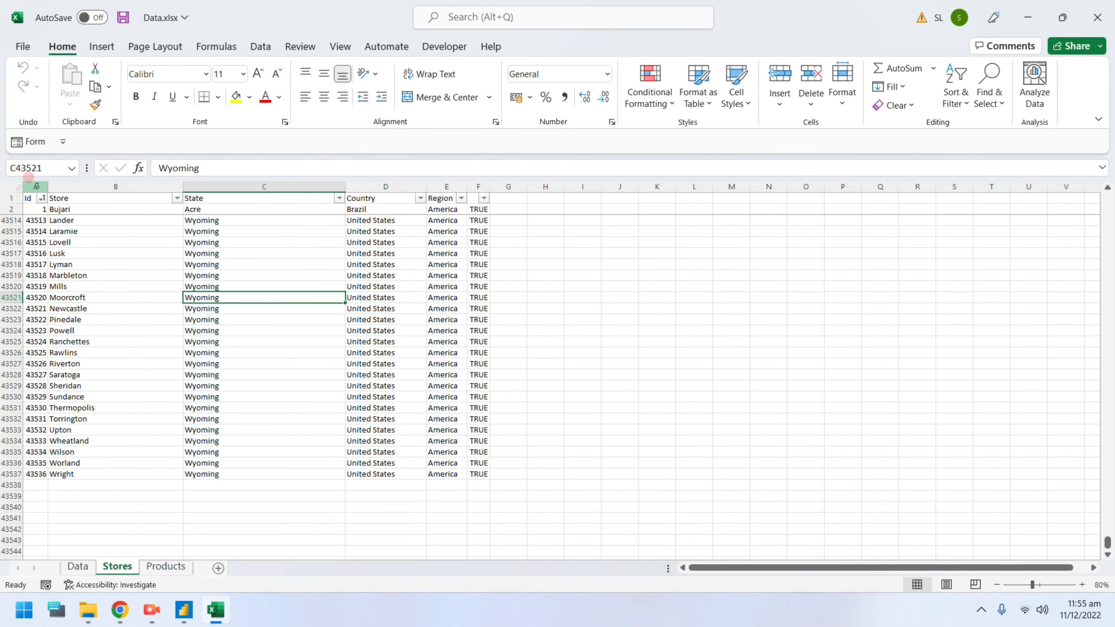
scroll(29, 246, up, 12)
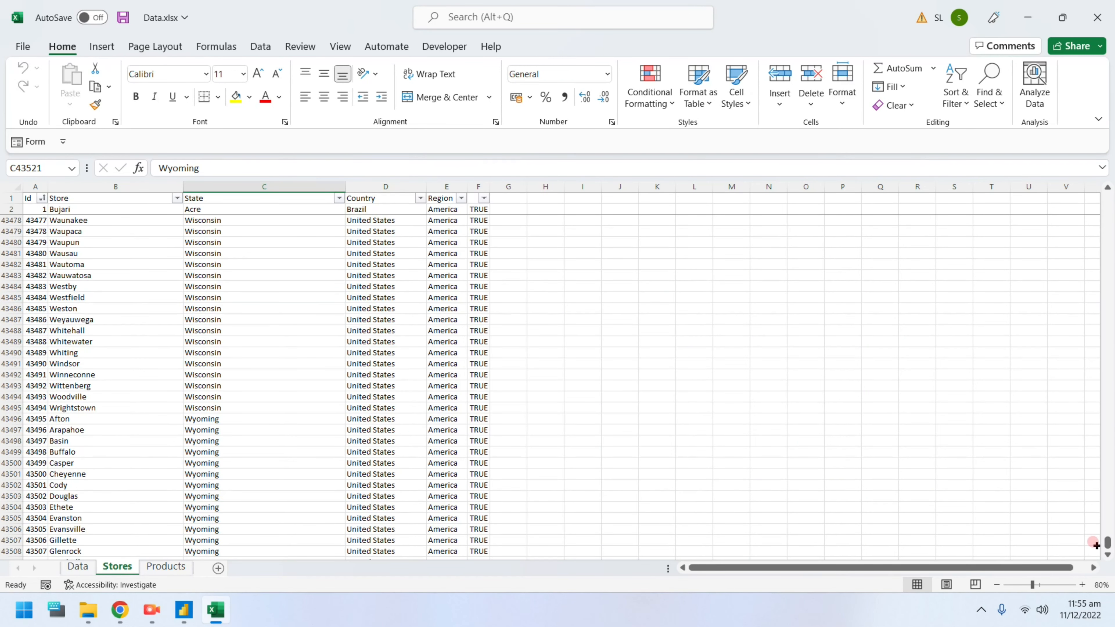
drag(1107, 544, 1107, 199)
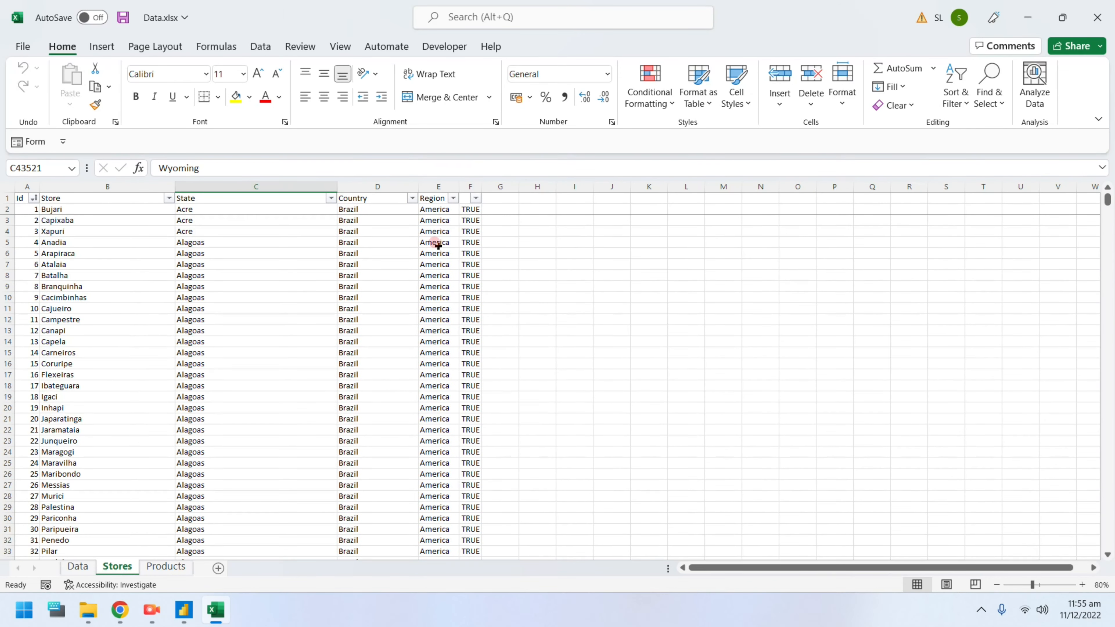
click(153, 567)
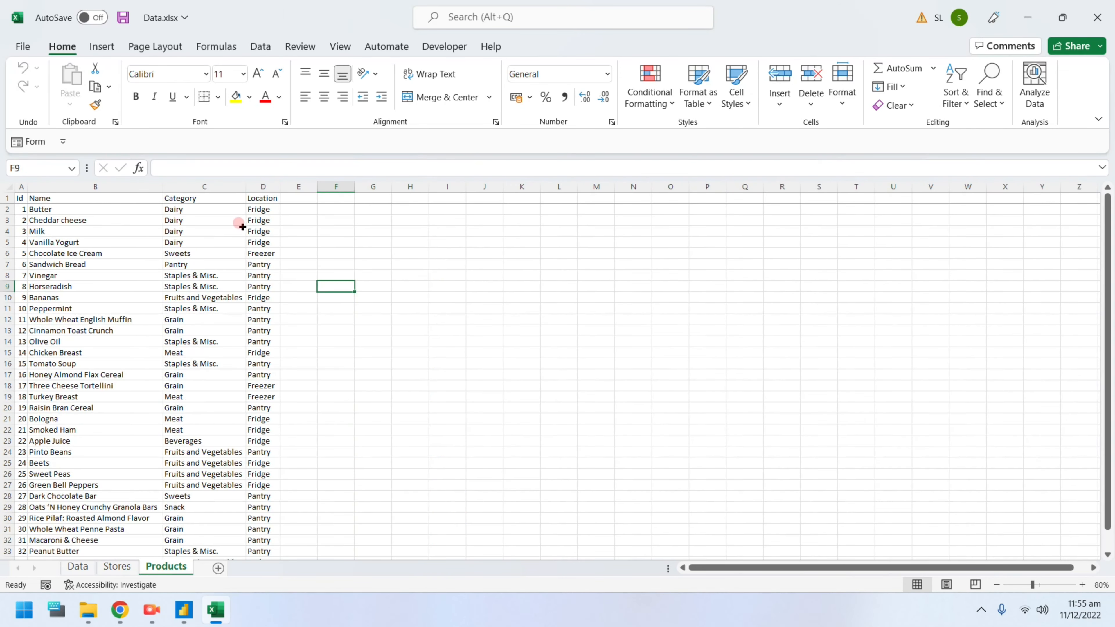
click(78, 567)
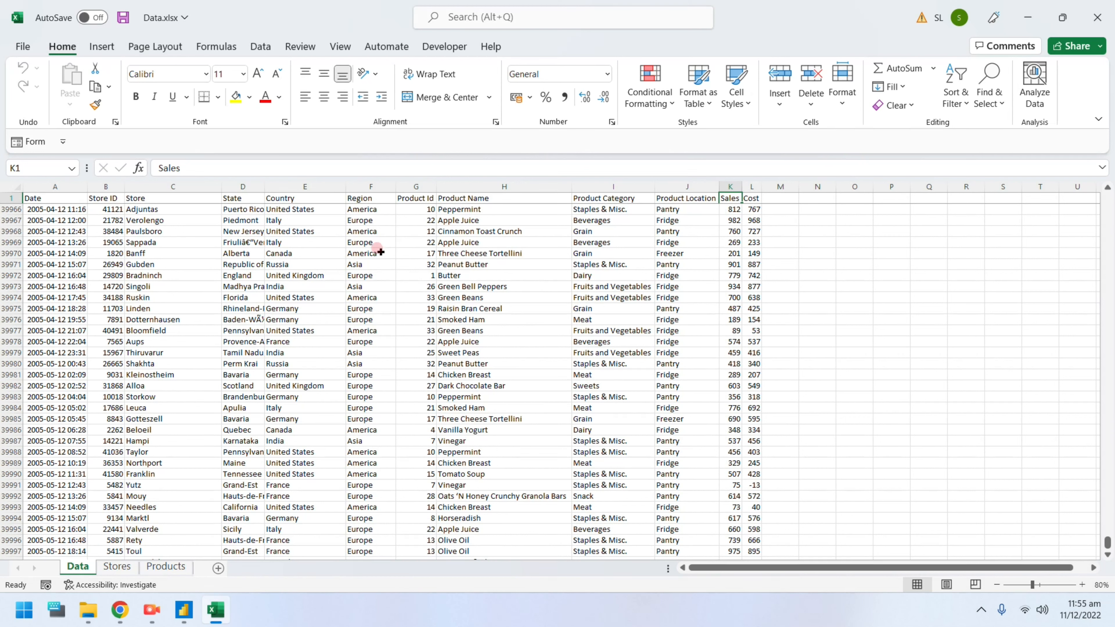
Step: Switch back to Power BI Desktop and load the Data sheet from Data.xlsx
click(183, 609)
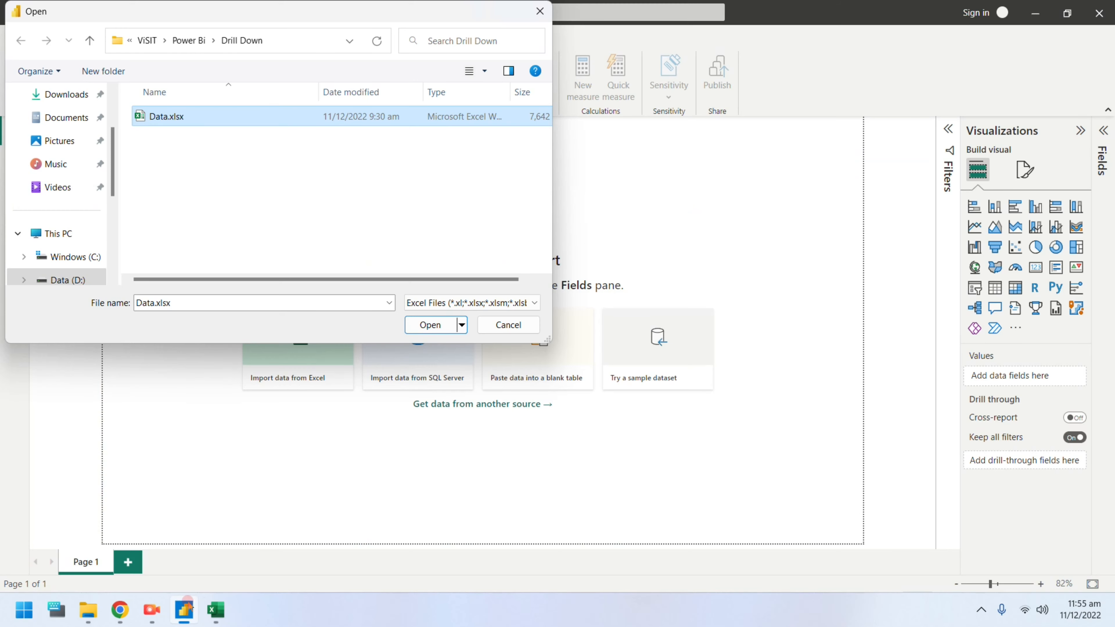
click(439, 324)
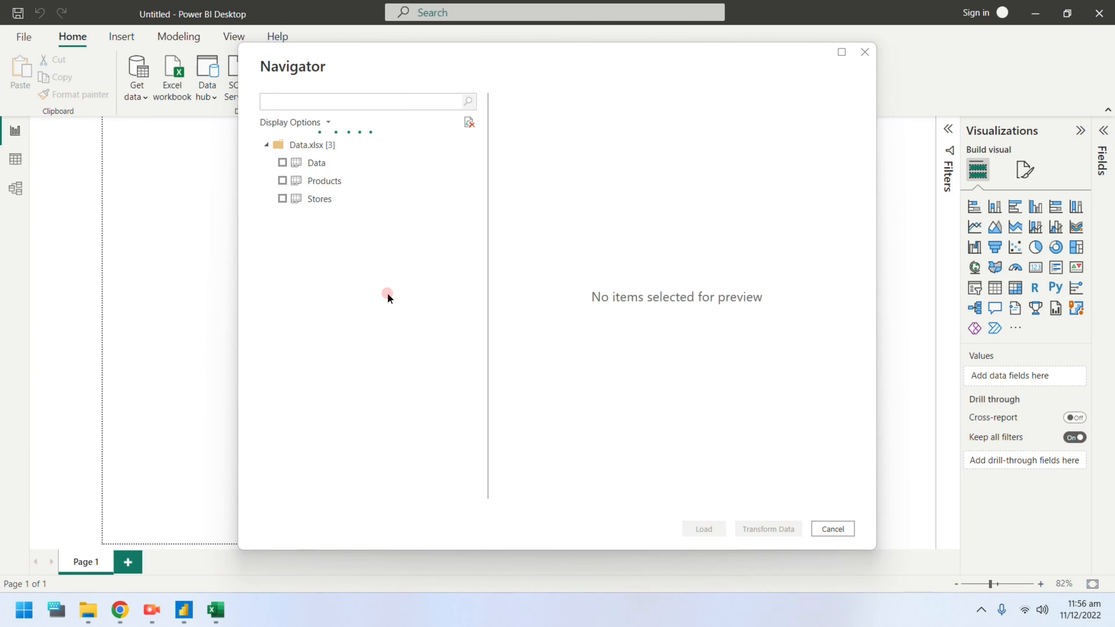
click(282, 162)
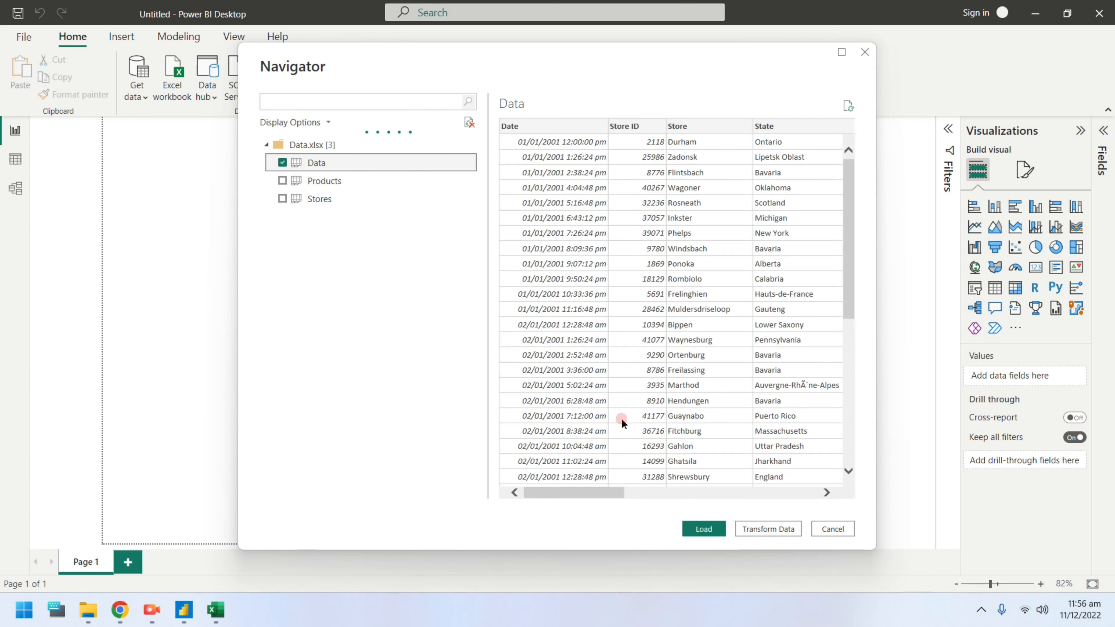
click(689, 529)
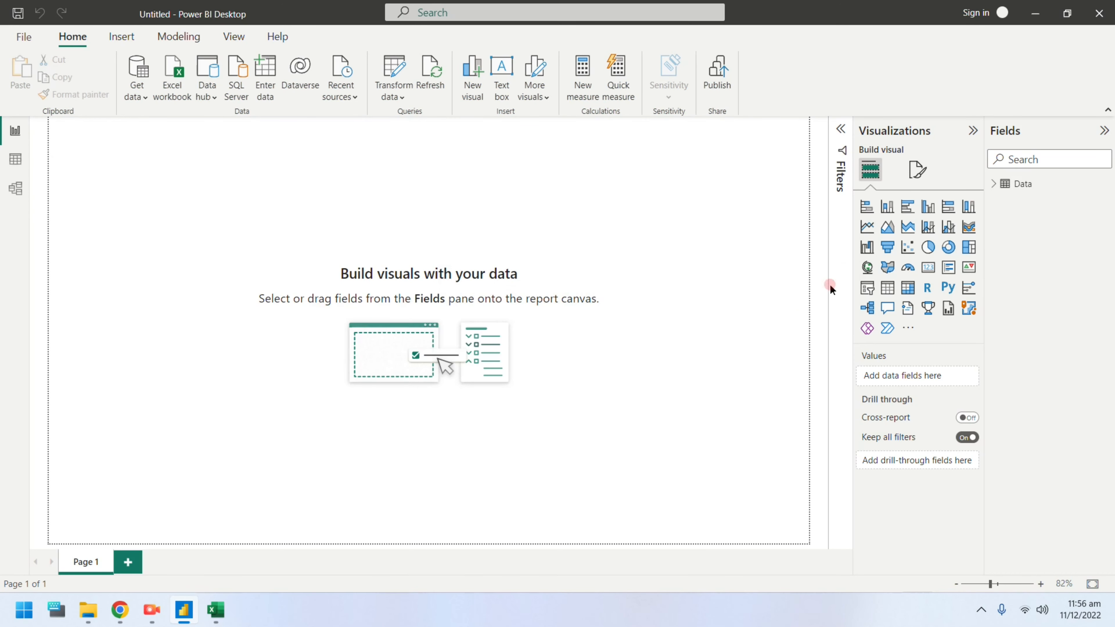
Step: Add an empty line chart to the page and place it slightly below the page's upper edge
click(867, 227)
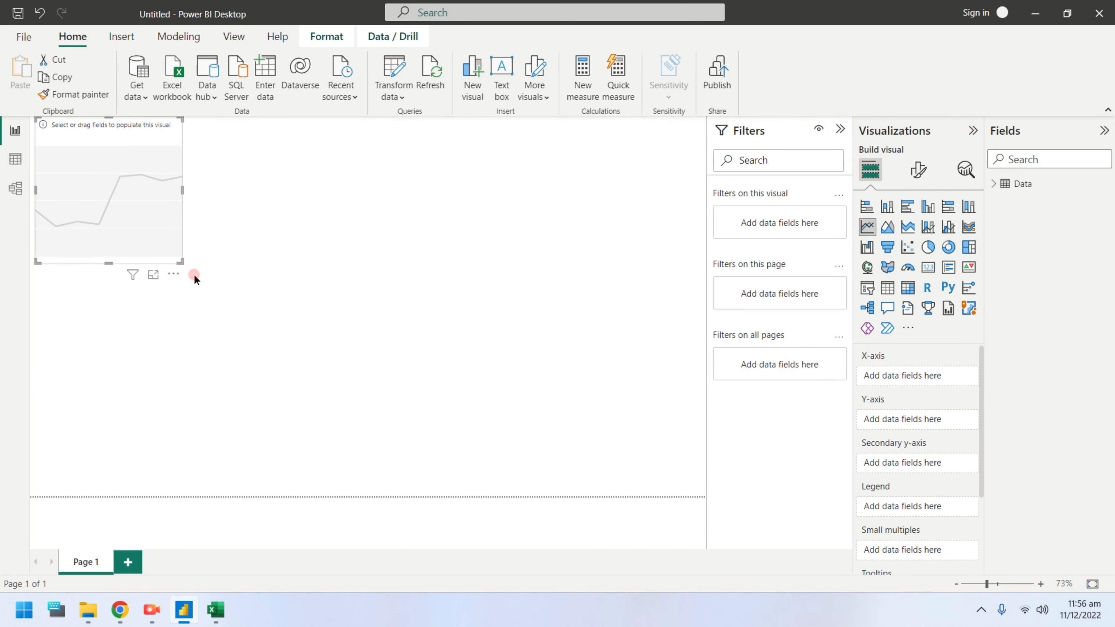
drag(158, 241, 139, 282)
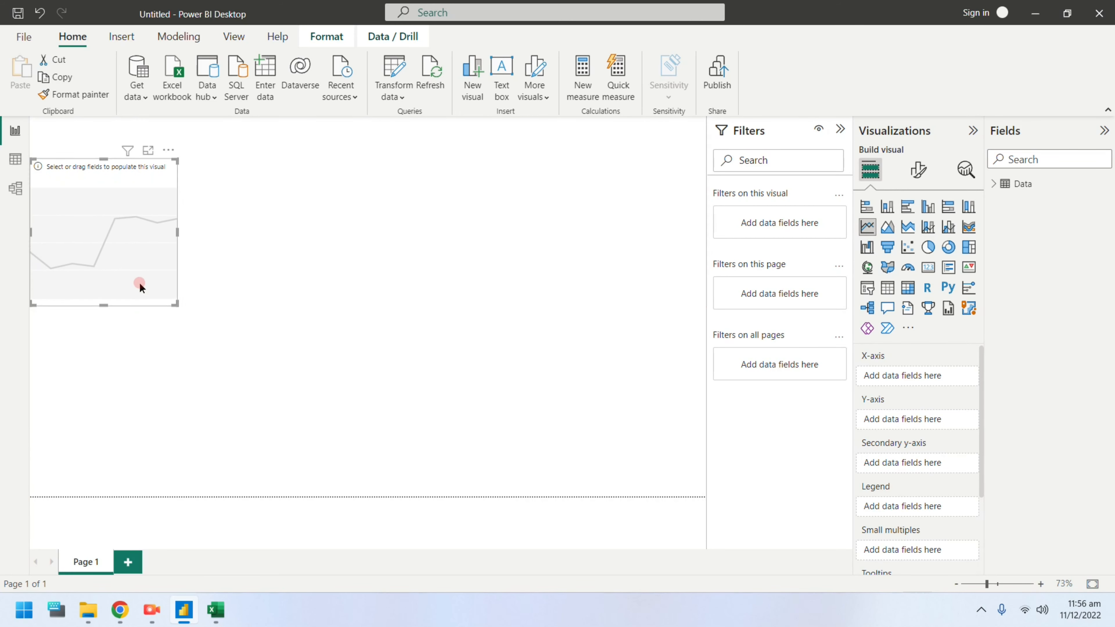
Step: Insert a text box on the report page and enter "Drill Down Report" in it
click(104, 38)
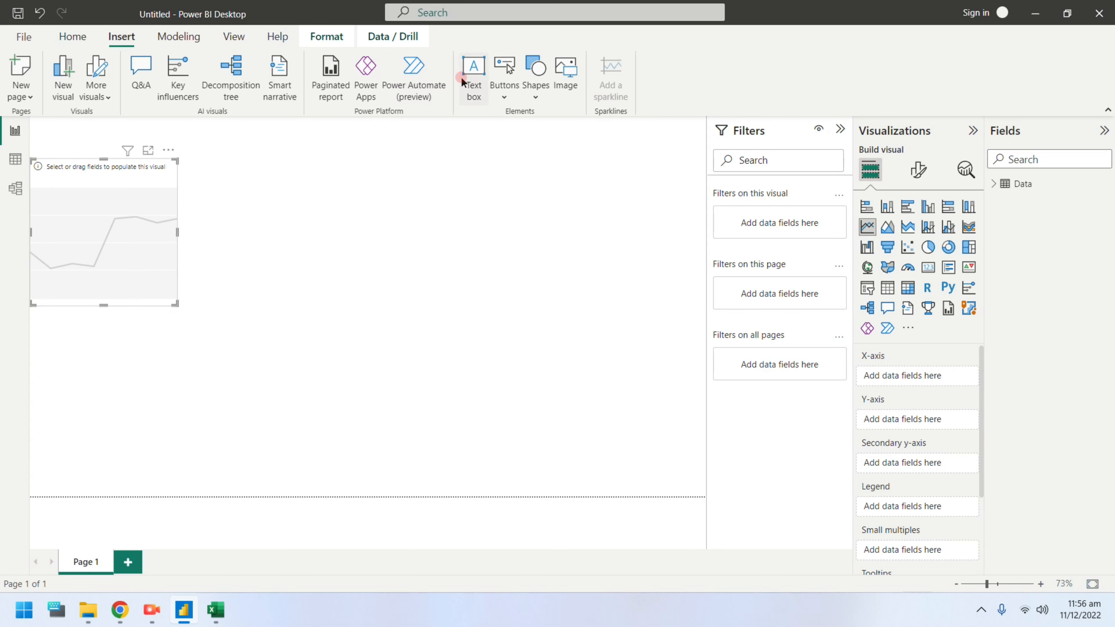
click(473, 74)
click(104, 439)
click(278, 375)
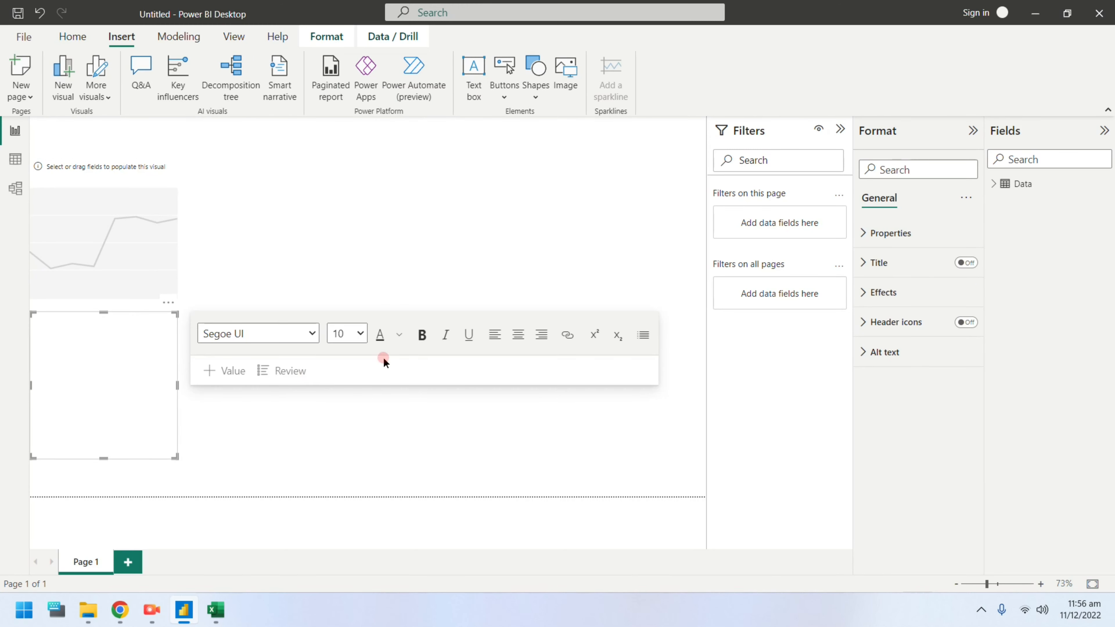
text(Drill Down Report)
Step: Set the font size of the whole "Drill Down Report" text to 54
click(137, 401)
click(353, 333)
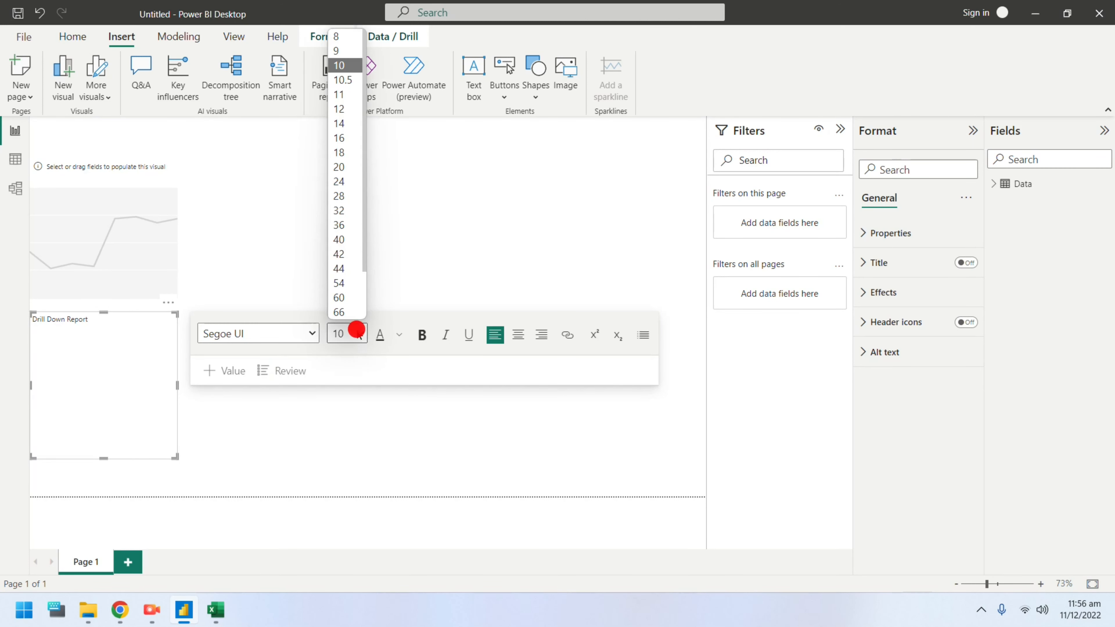
click(108, 337)
key(ctrl+a)
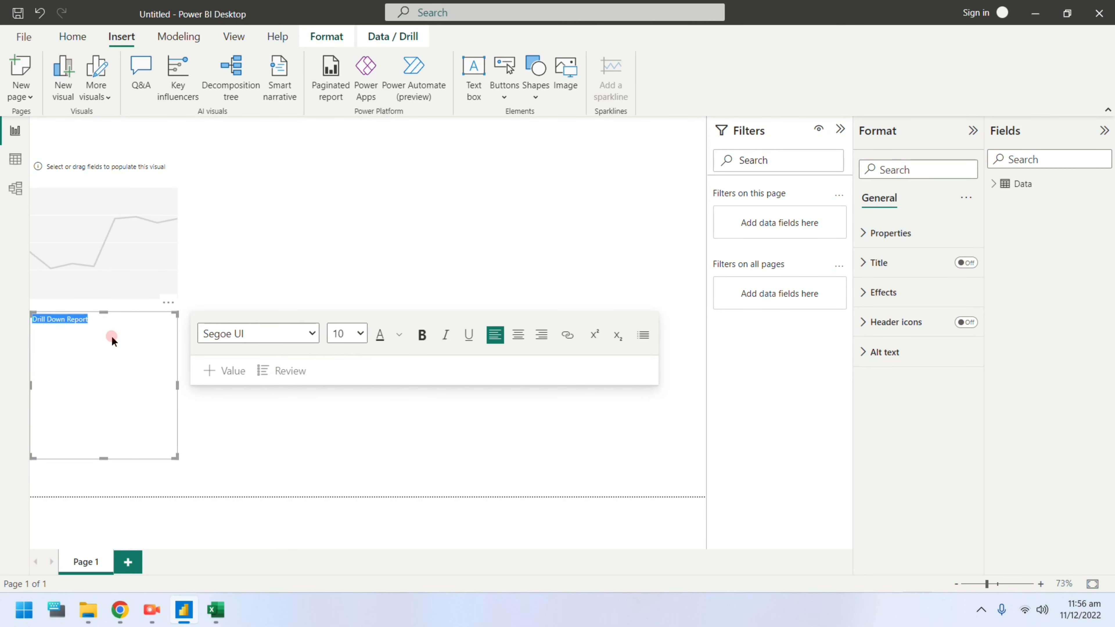
click(356, 333)
scroll(352, 244, down, 1)
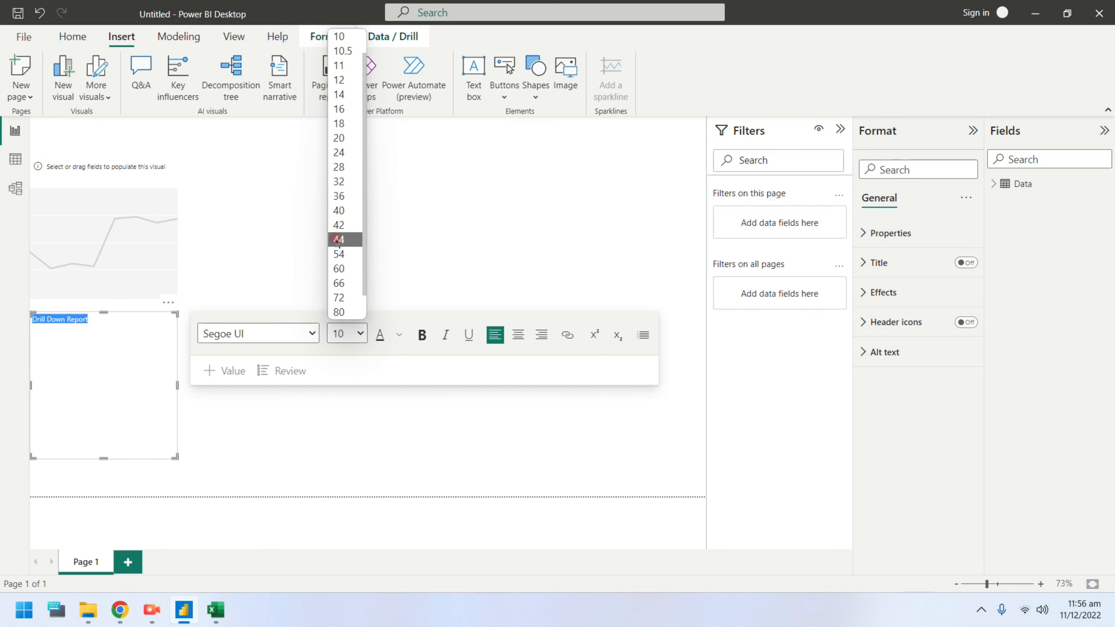
click(349, 255)
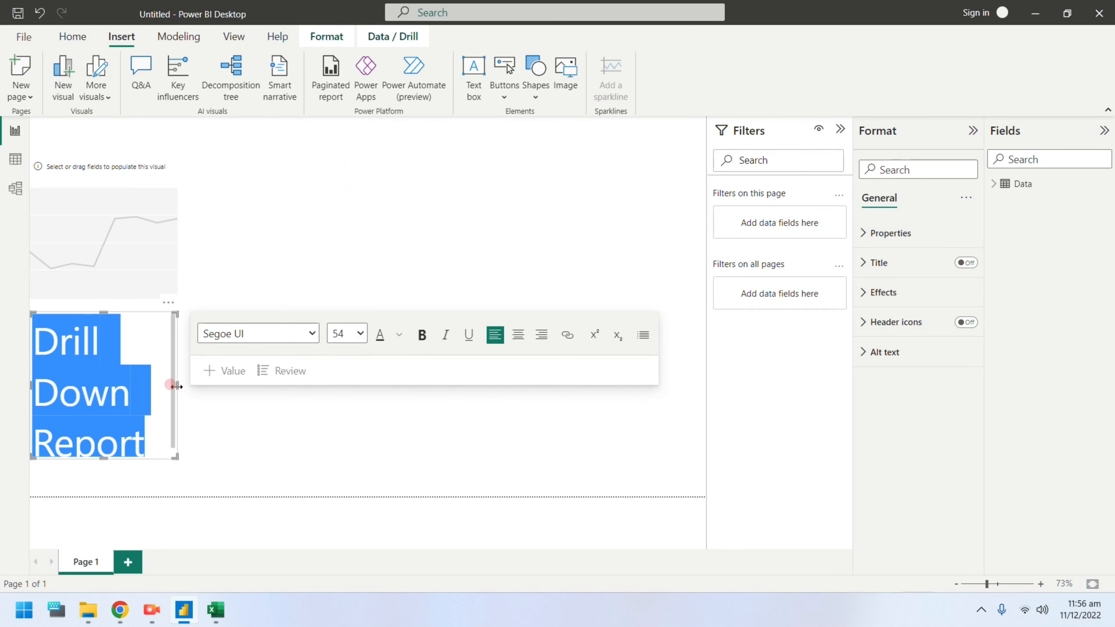
Step: Widen the title text box to the full page width and reduce its height to one text line
drag(176, 386, 707, 378)
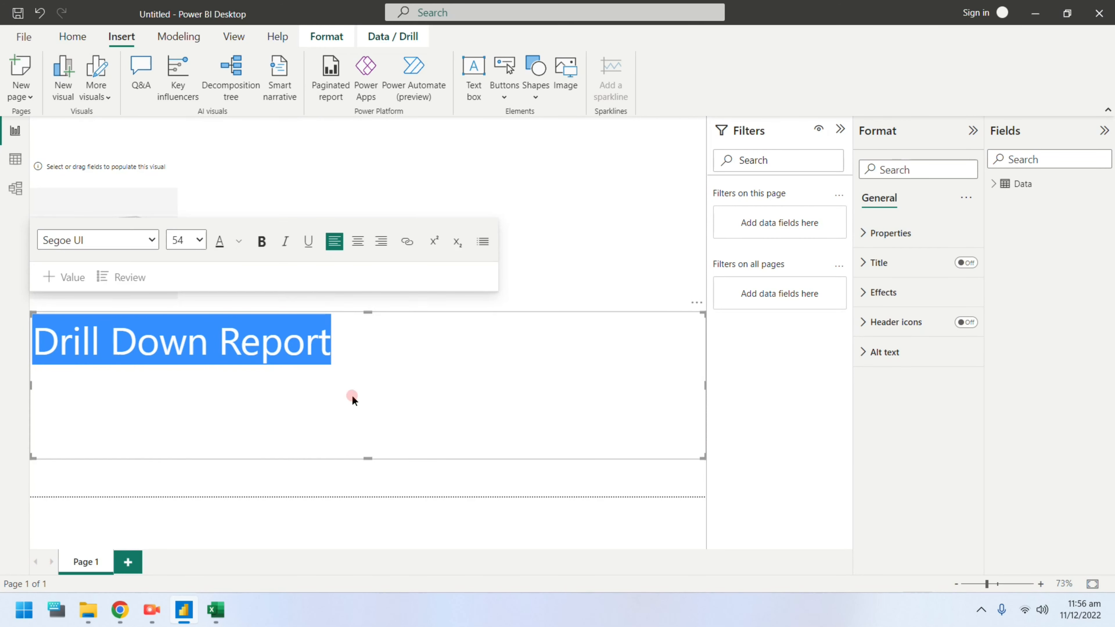
drag(124, 441, 122, 282)
drag(368, 458, 373, 366)
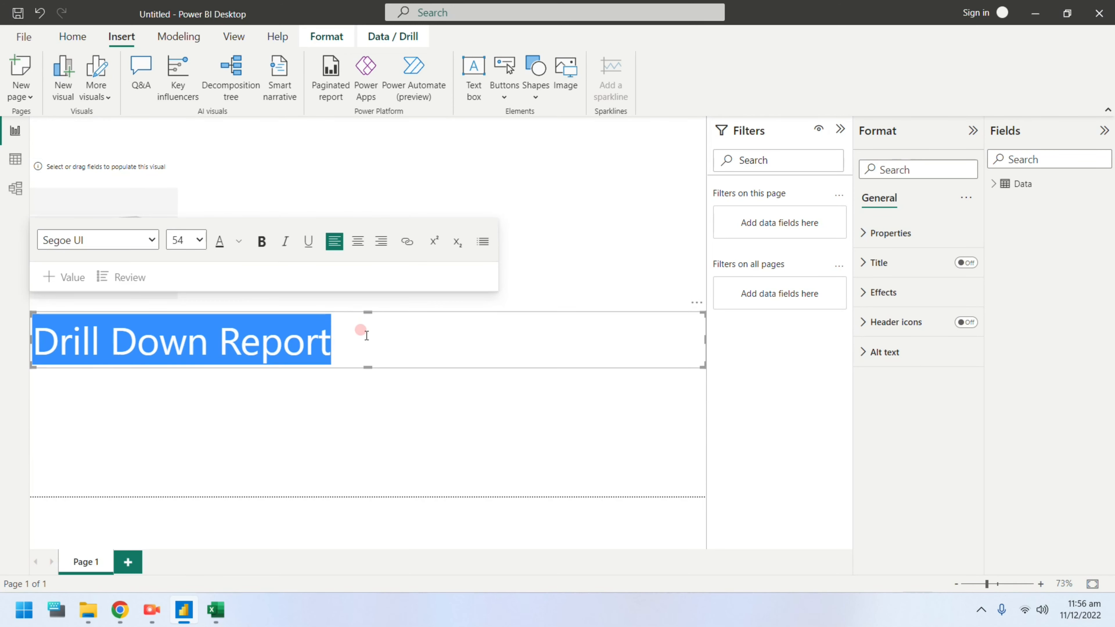
Step: Move the "Drill Down Report" text box to the top edge of the report page
click(339, 349)
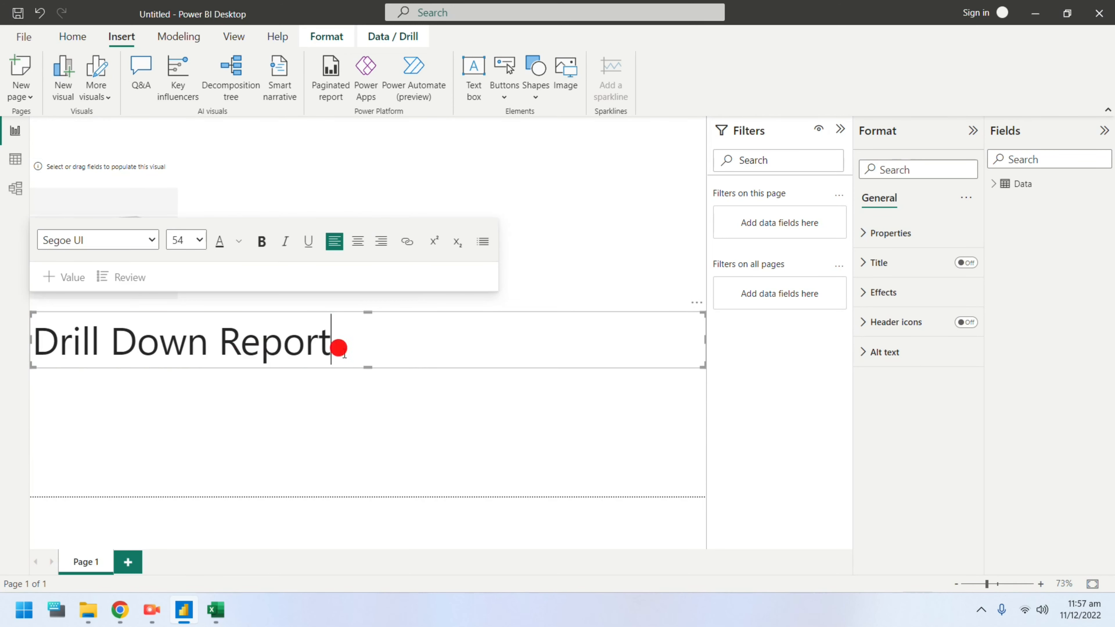
click(199, 371)
click(201, 368)
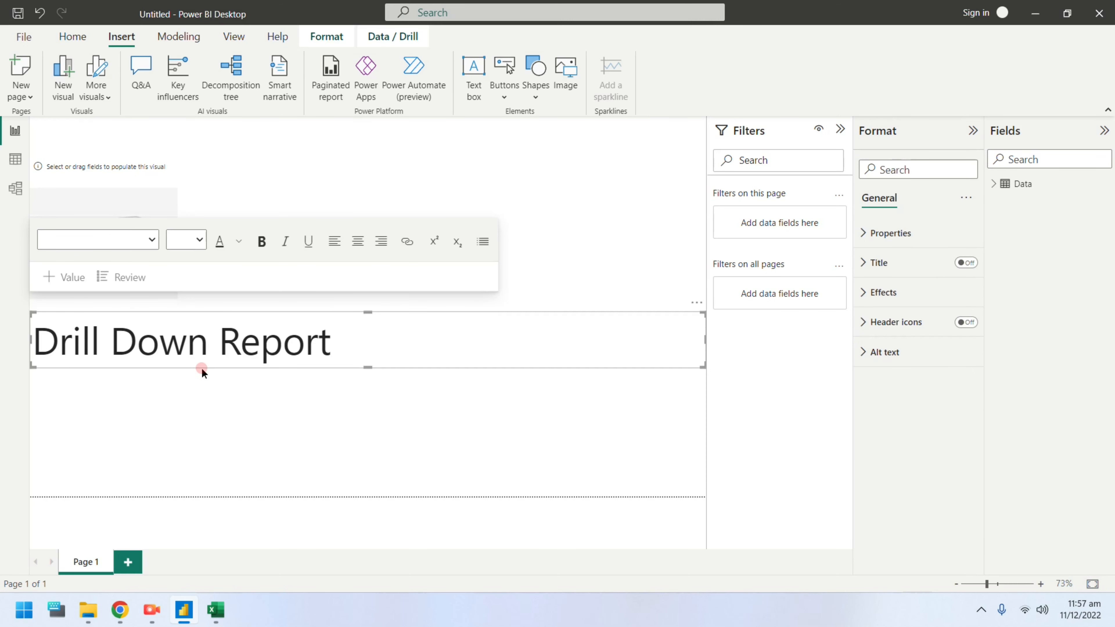
drag(200, 368, 180, 172)
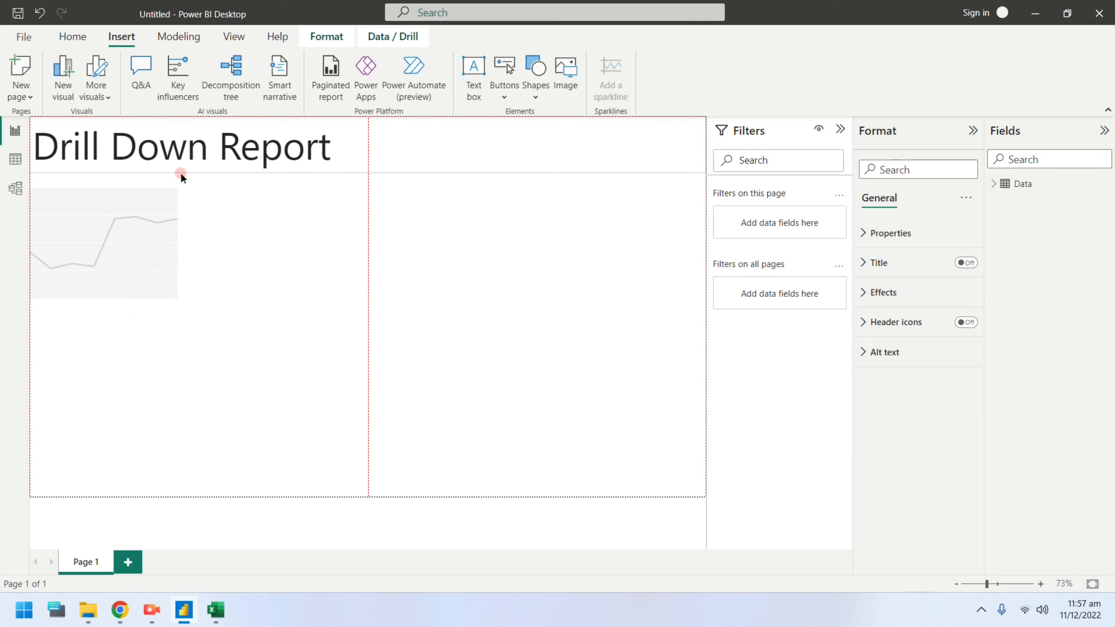
Step: Place the empty line chart directly beneath the title and widen it to half the page width
click(160, 306)
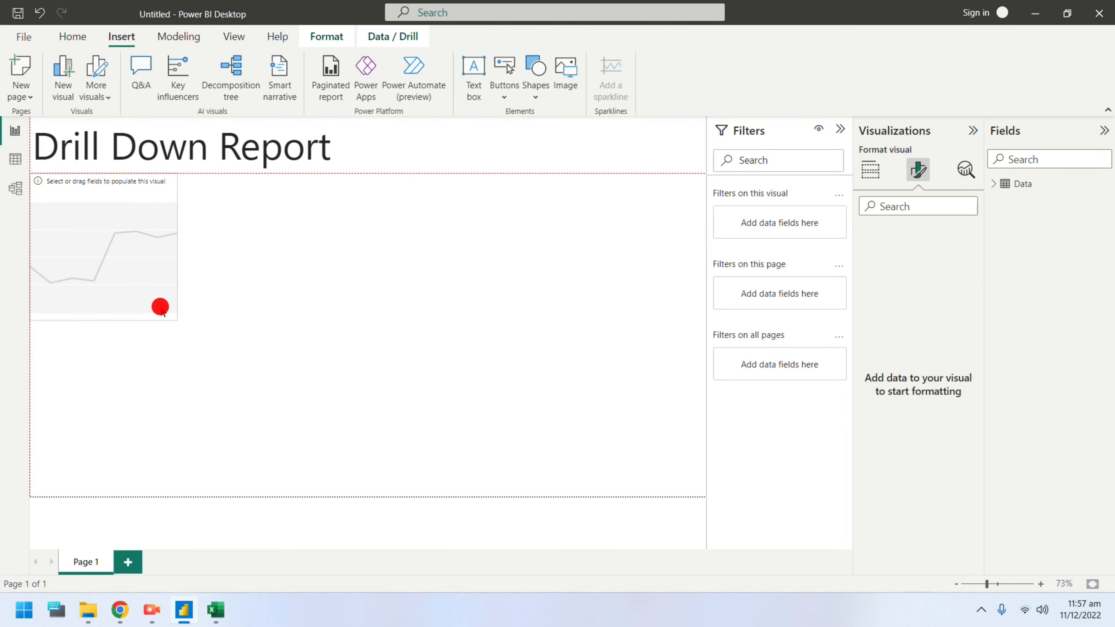
click(373, 343)
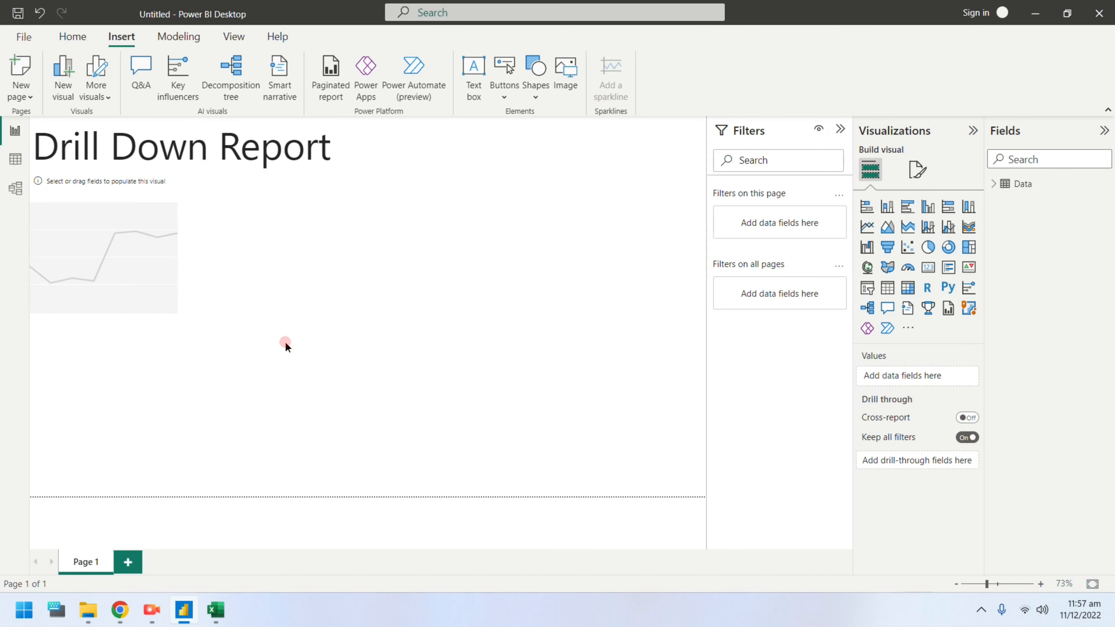
click(168, 286)
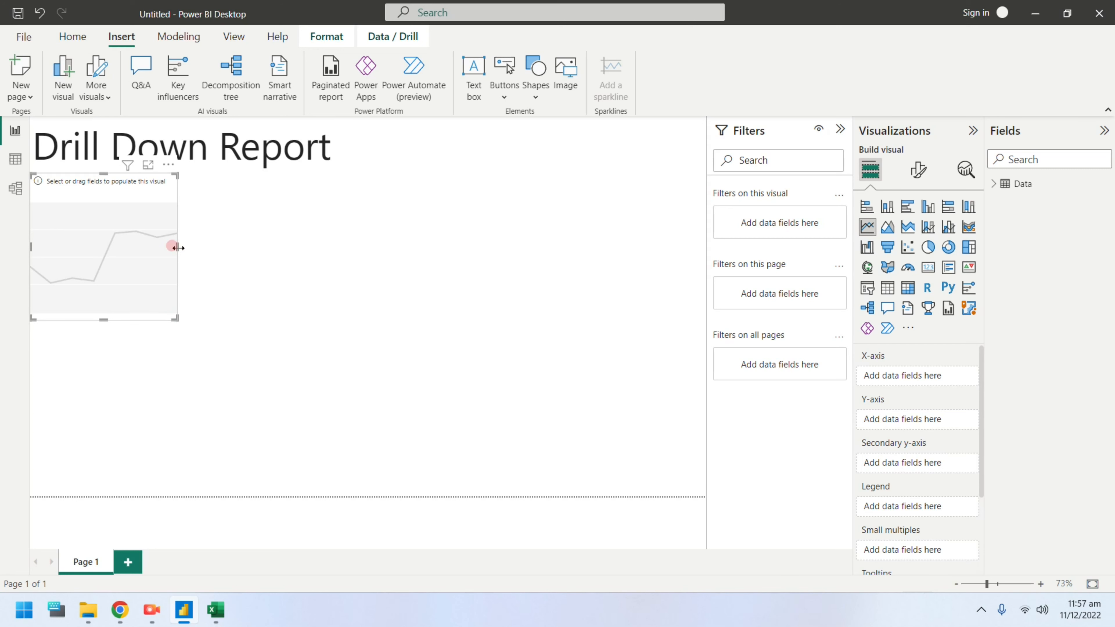
drag(178, 247, 370, 248)
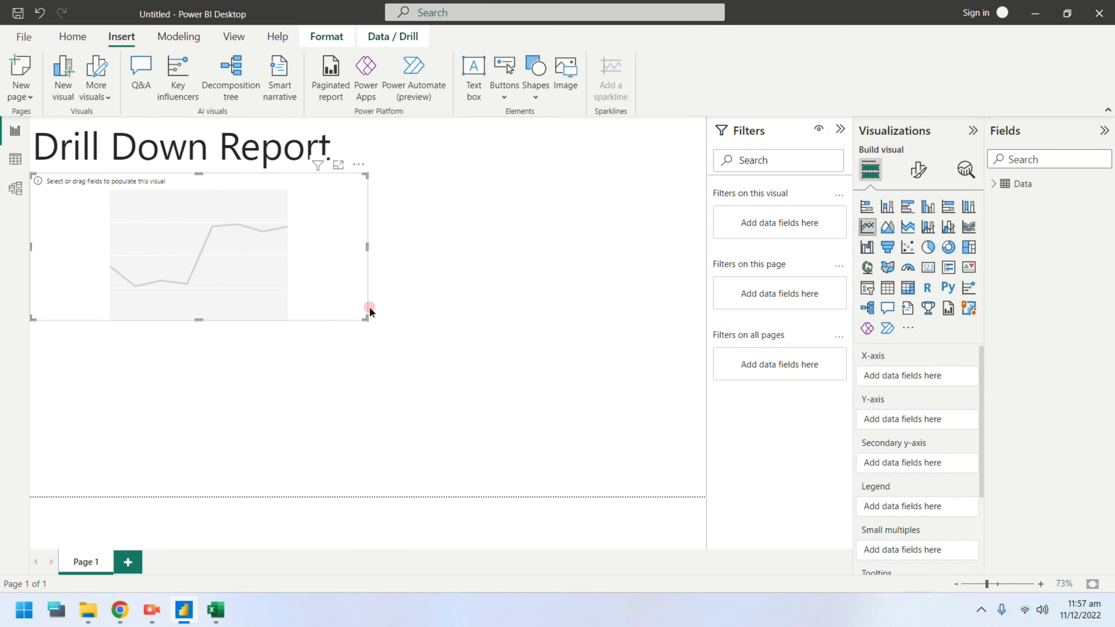
Step: Assign the Data table's Date field to the line chart's X-axis and its Sales field to the Y-axis
click(1010, 187)
drag(1046, 239, 919, 384)
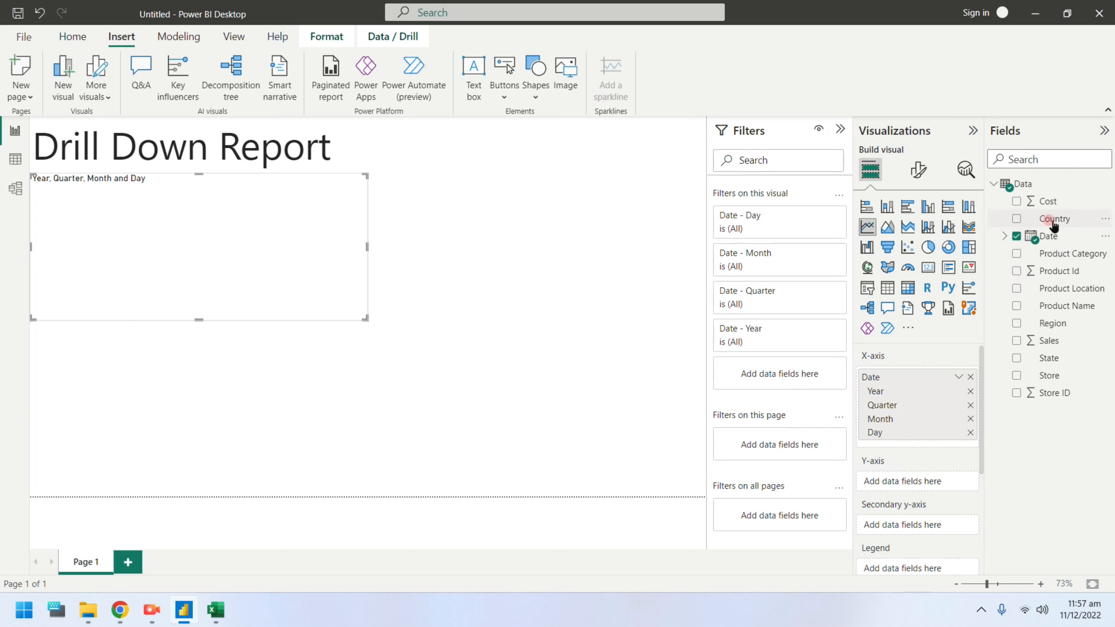
drag(1051, 341, 916, 483)
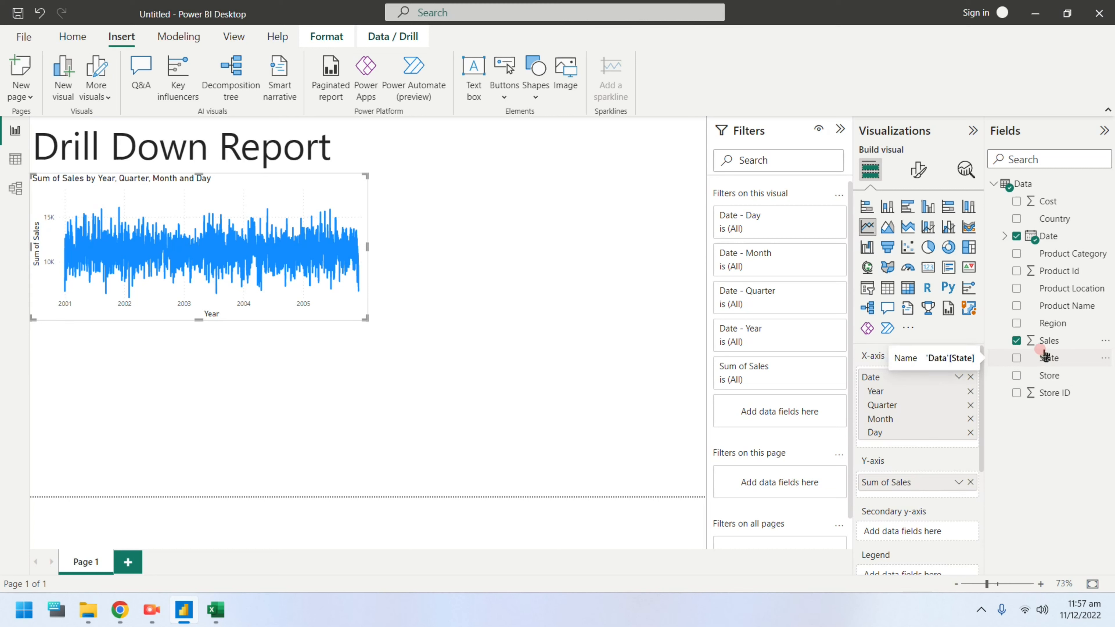
Step: Convert the sales line chart to a stacked area chart
click(907, 227)
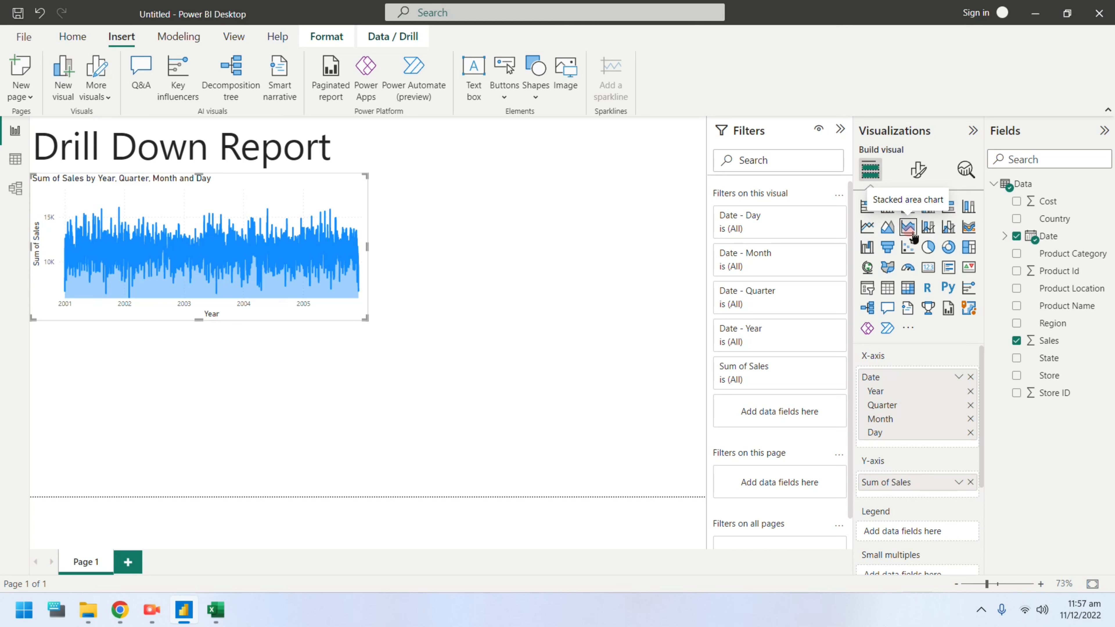
mouse_move(286, 179)
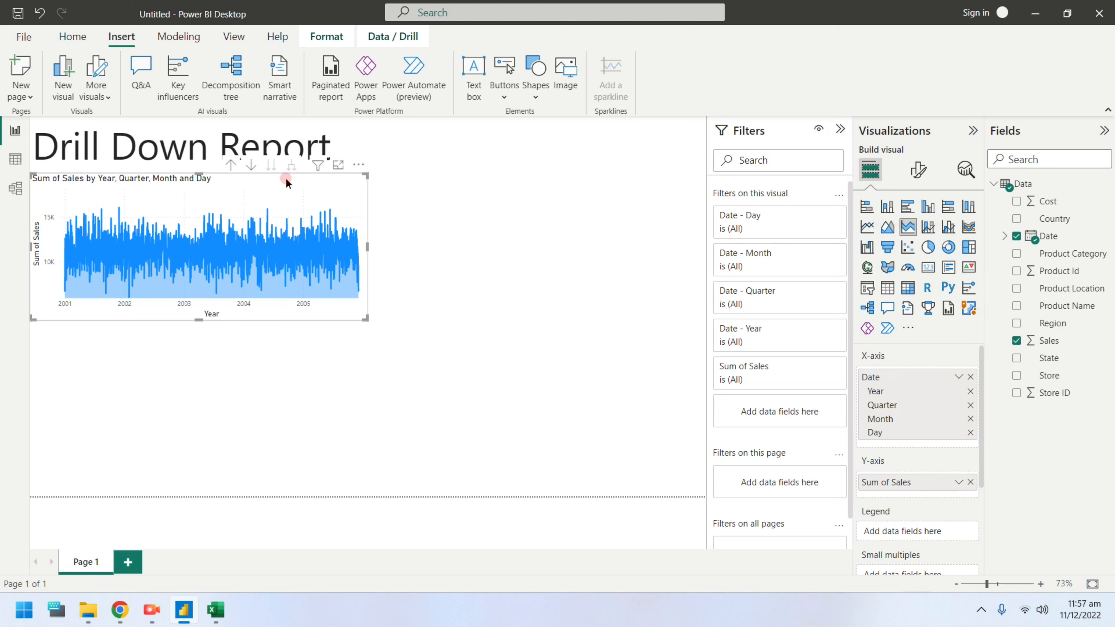
Step: Turn on drill mode for the stacked area chart and drill it up to the Year level
click(247, 166)
click(231, 165)
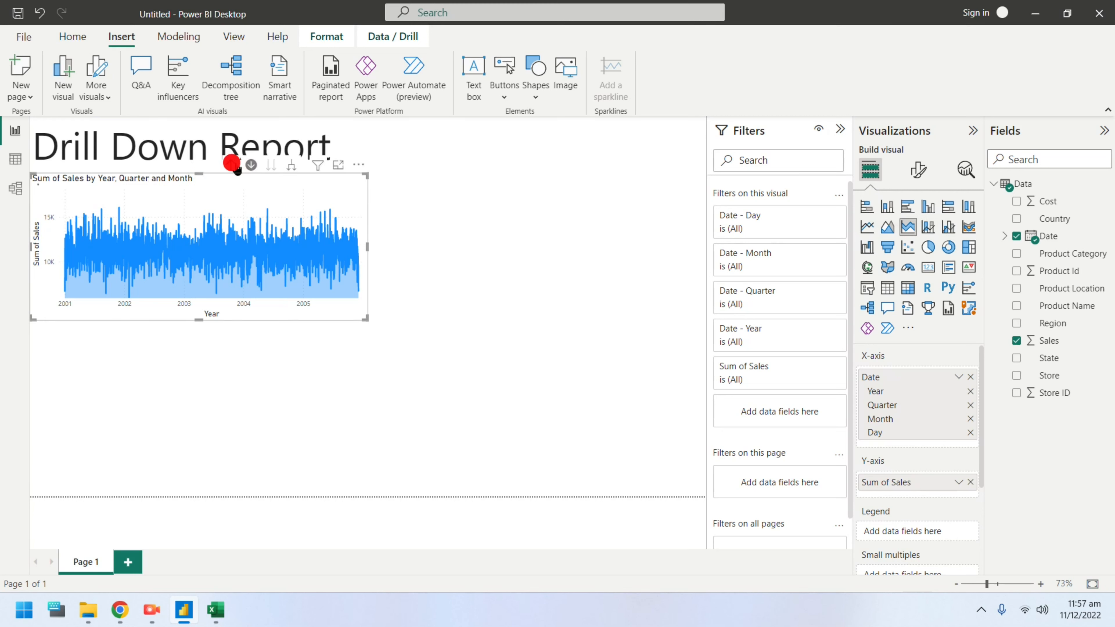
click(230, 165)
click(234, 165)
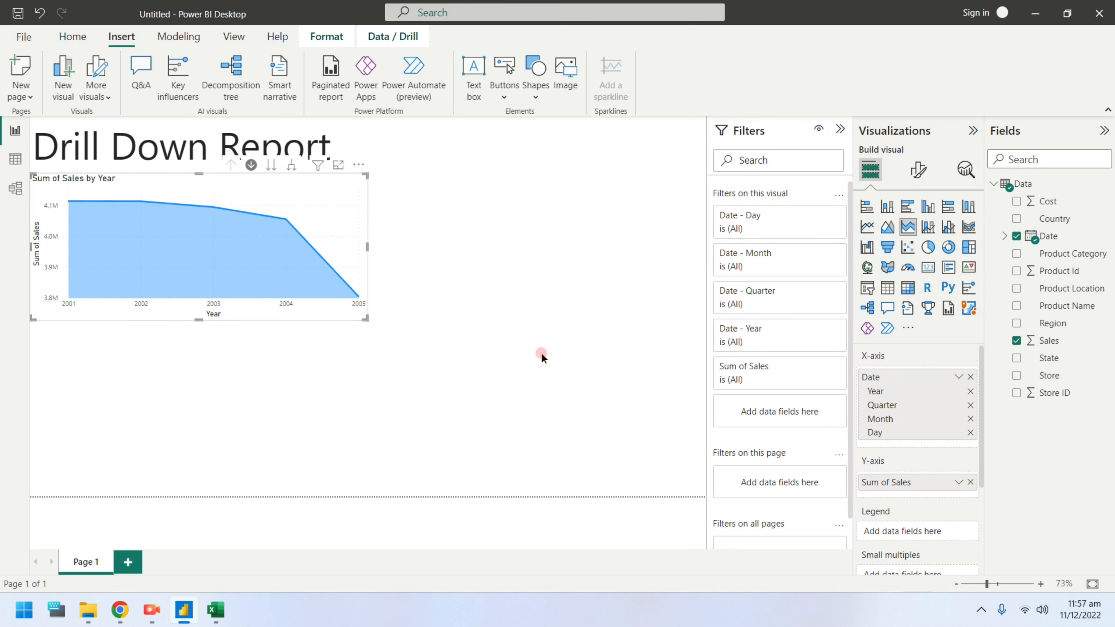
Step: Convert the chart to a plain area chart and assign the Cost field to its secondary y-axis
click(886, 227)
scroll(953, 435, down, 3)
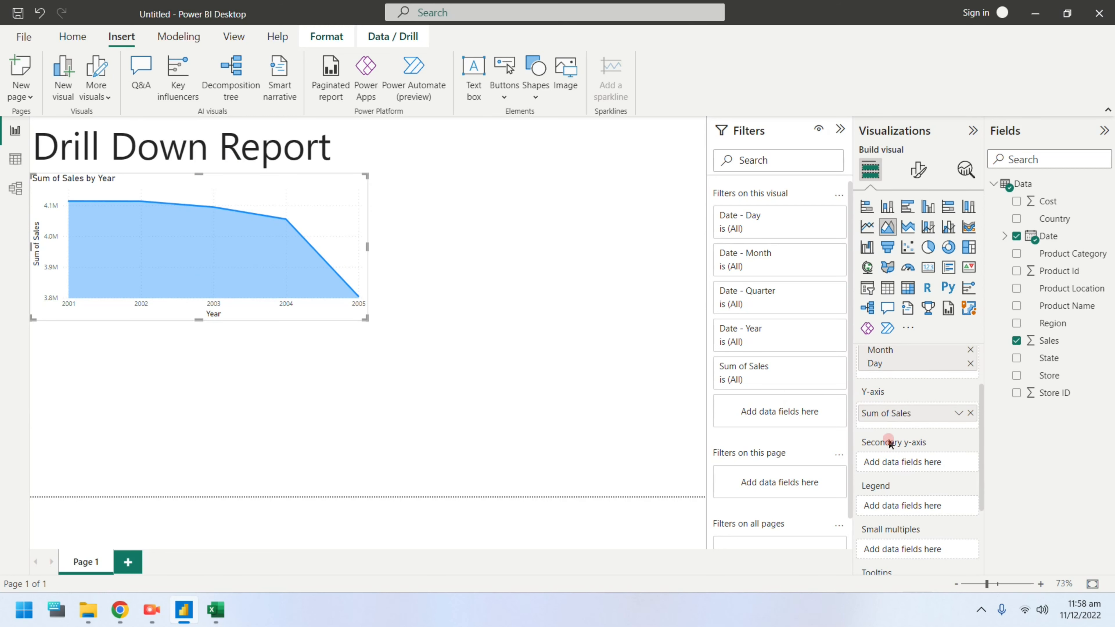
drag(1027, 202, 910, 467)
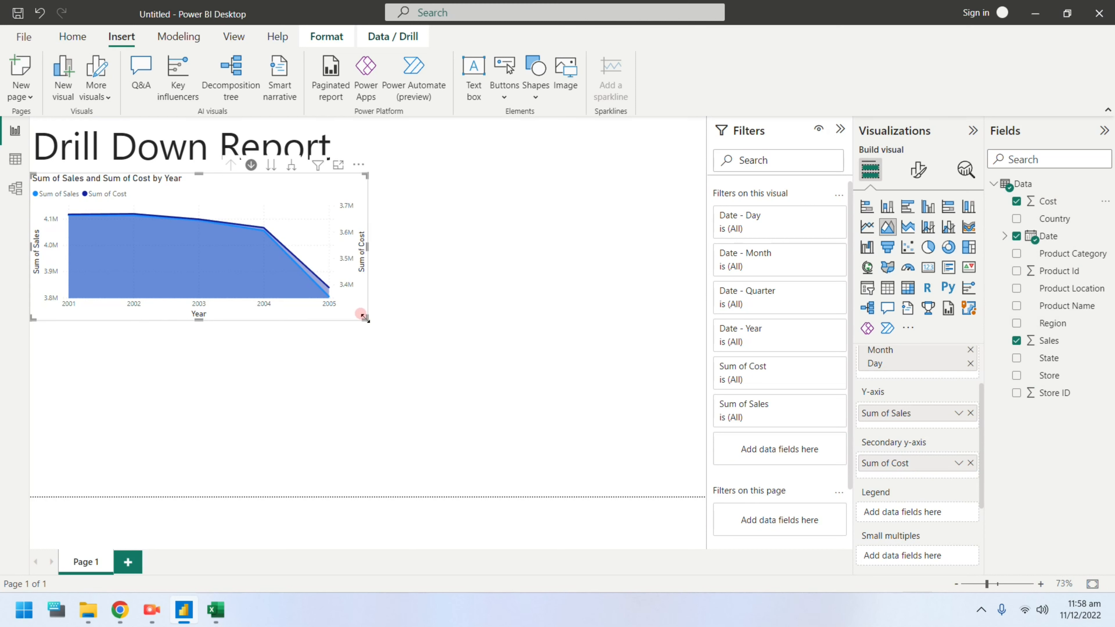
Step: Drill the area chart down through 2002, Qtr 3 and August to daily values and back up to the Year level
click(133, 217)
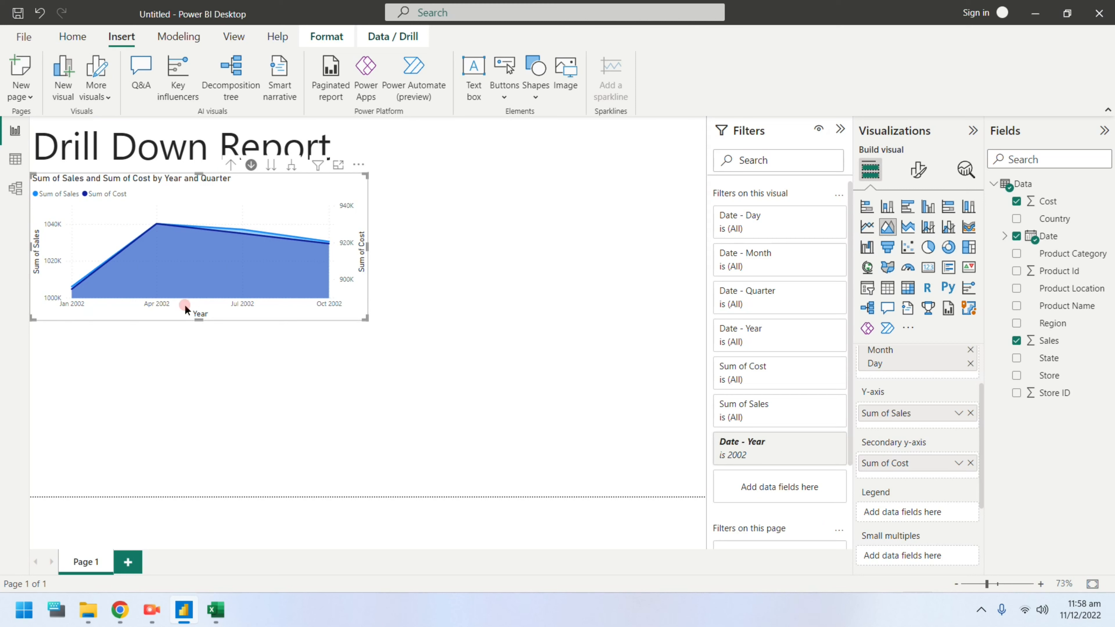
click(242, 233)
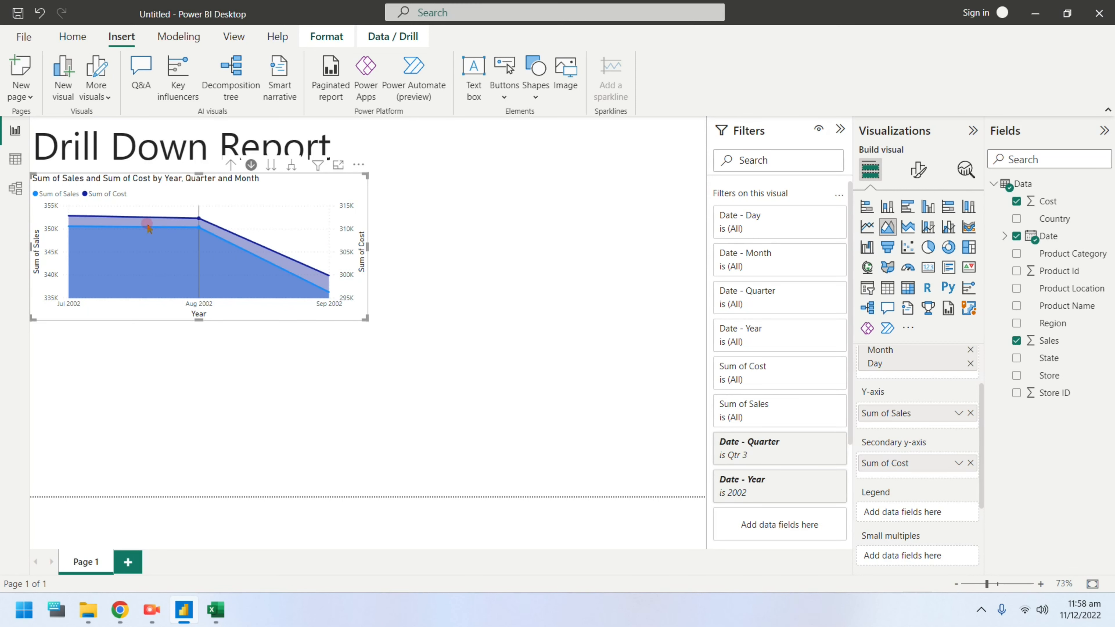
click(208, 232)
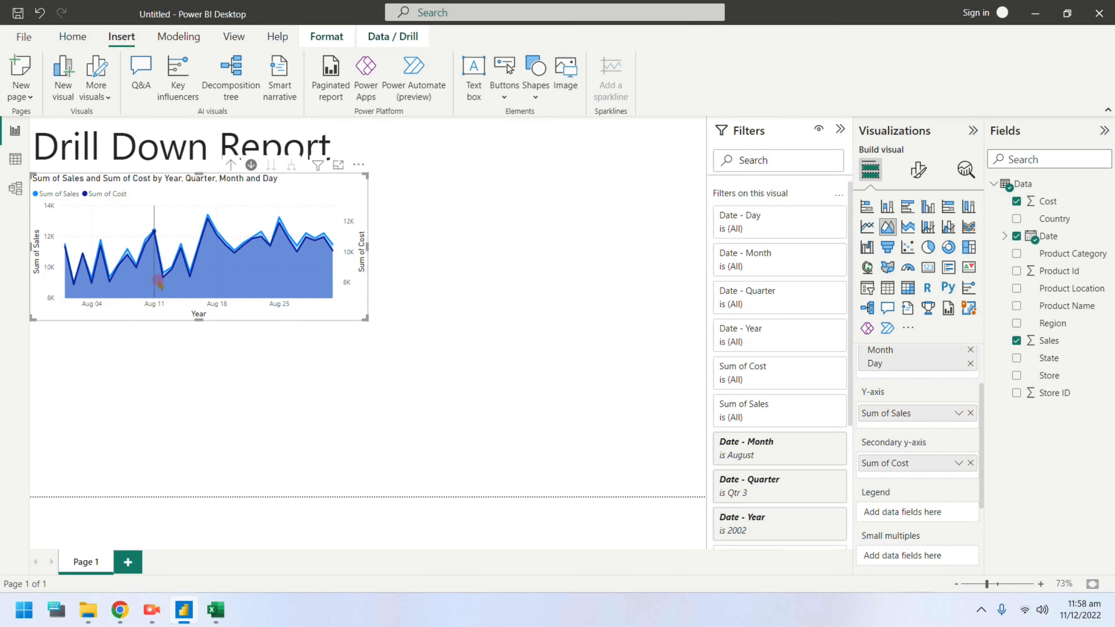
click(229, 165)
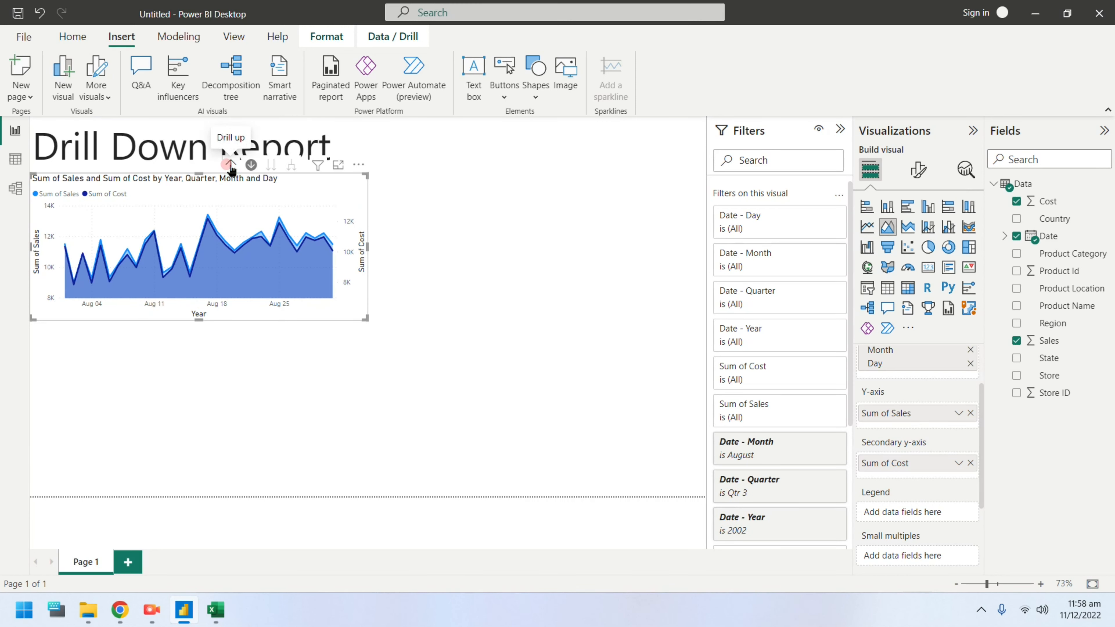
click(229, 166)
click(229, 166)
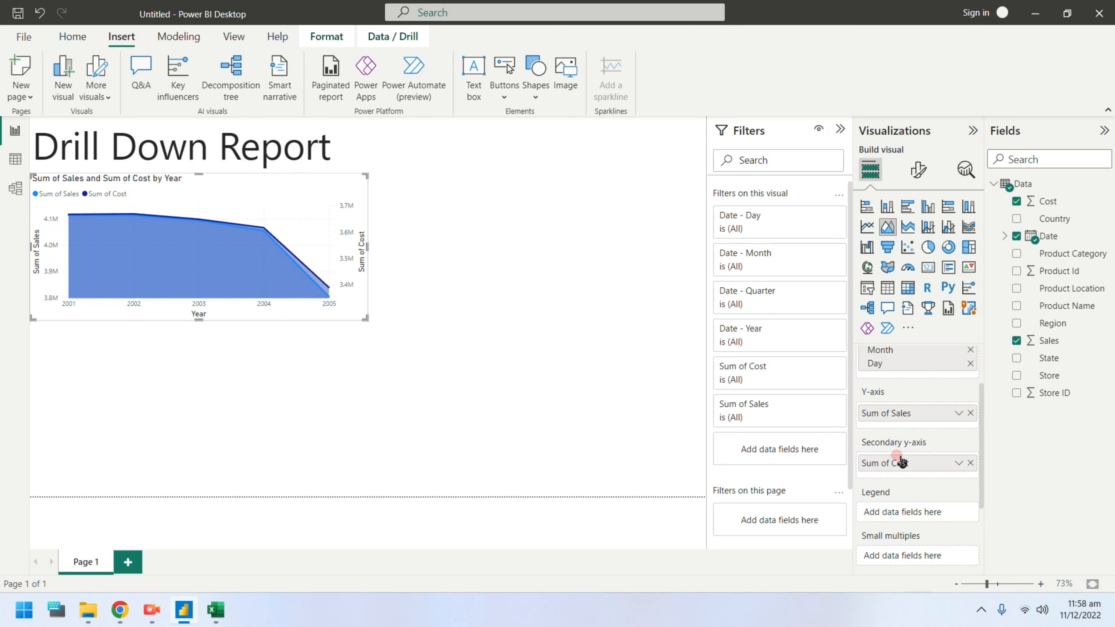
Step: Rename the area chart's secondary y-axis value to Cost and its Y-axis value to Sales
double_click(890, 465)
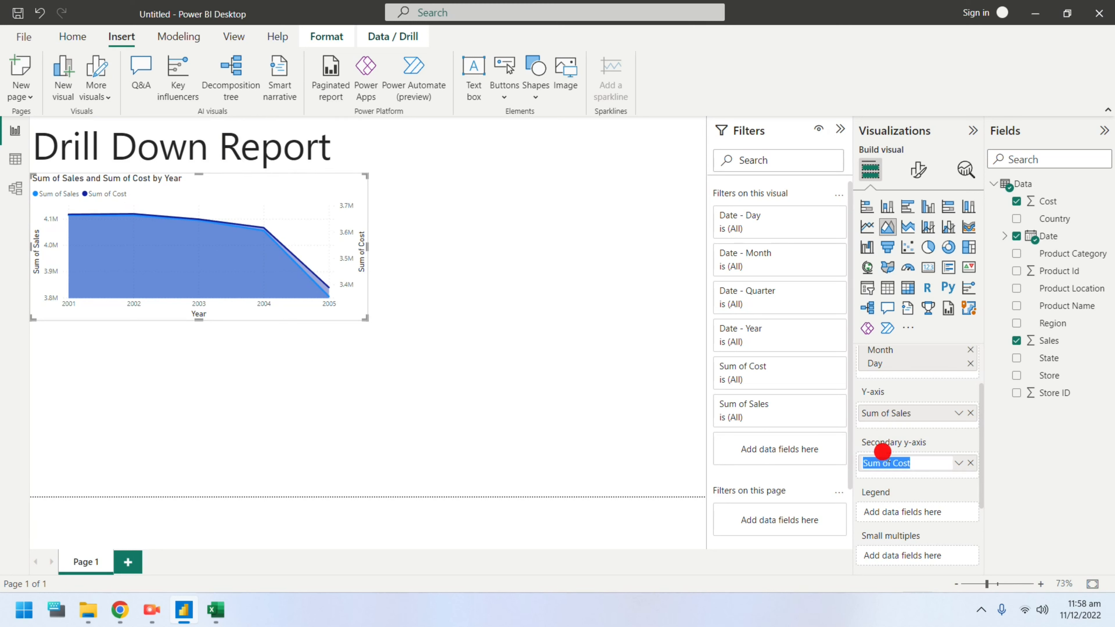
click(893, 463)
drag(892, 463, 776, 467)
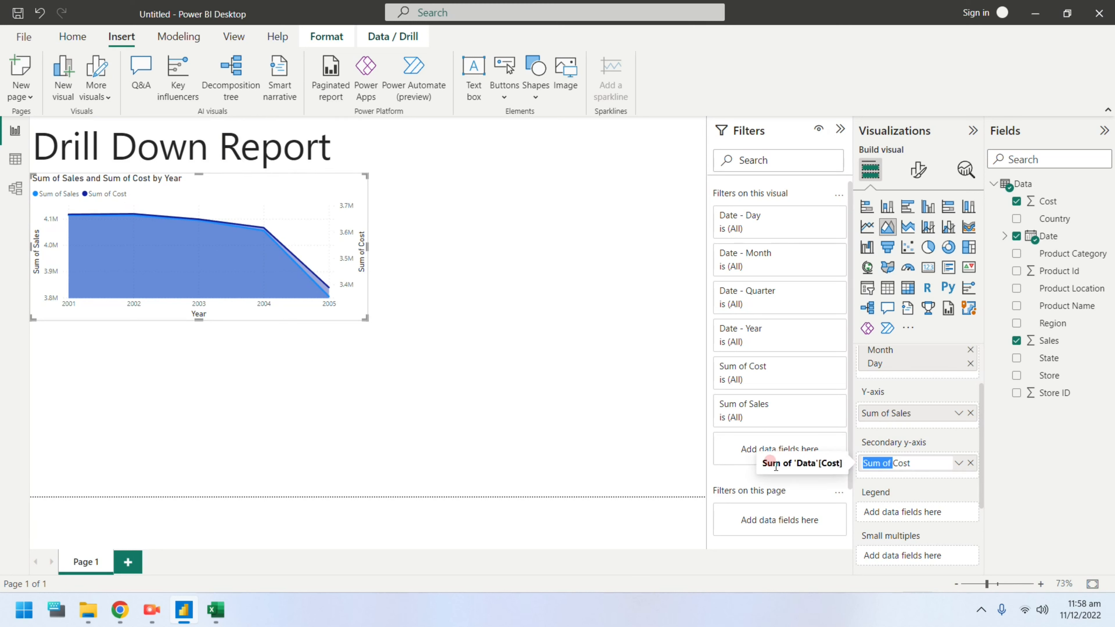
key(BackSpace)
double_click(891, 412)
click(893, 413)
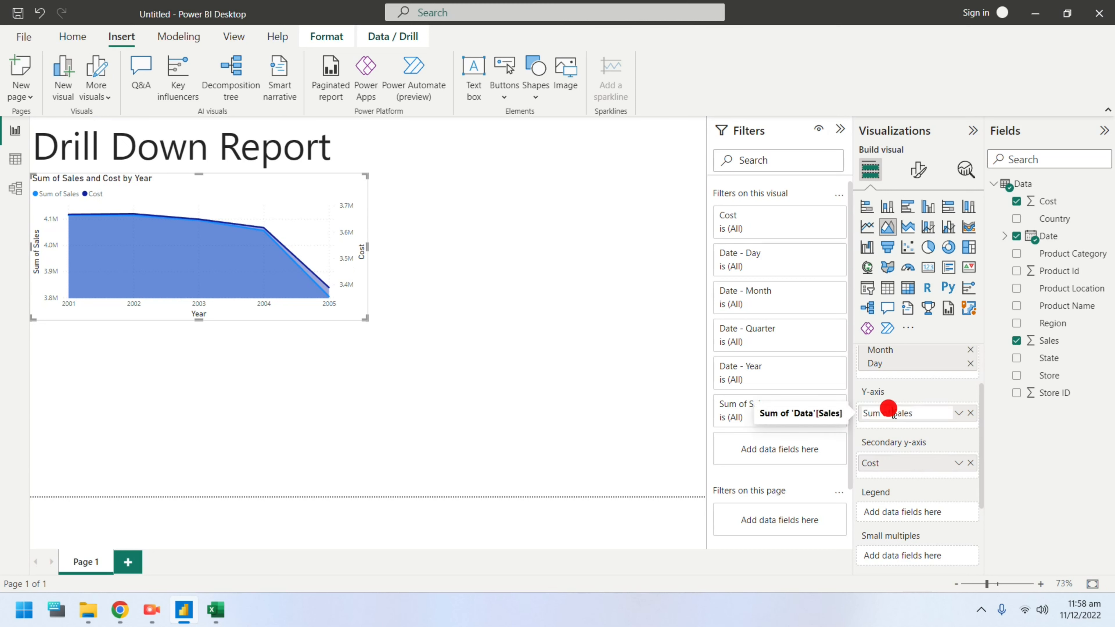
drag(893, 414, 801, 413)
key(BackSpace)
key(Return)
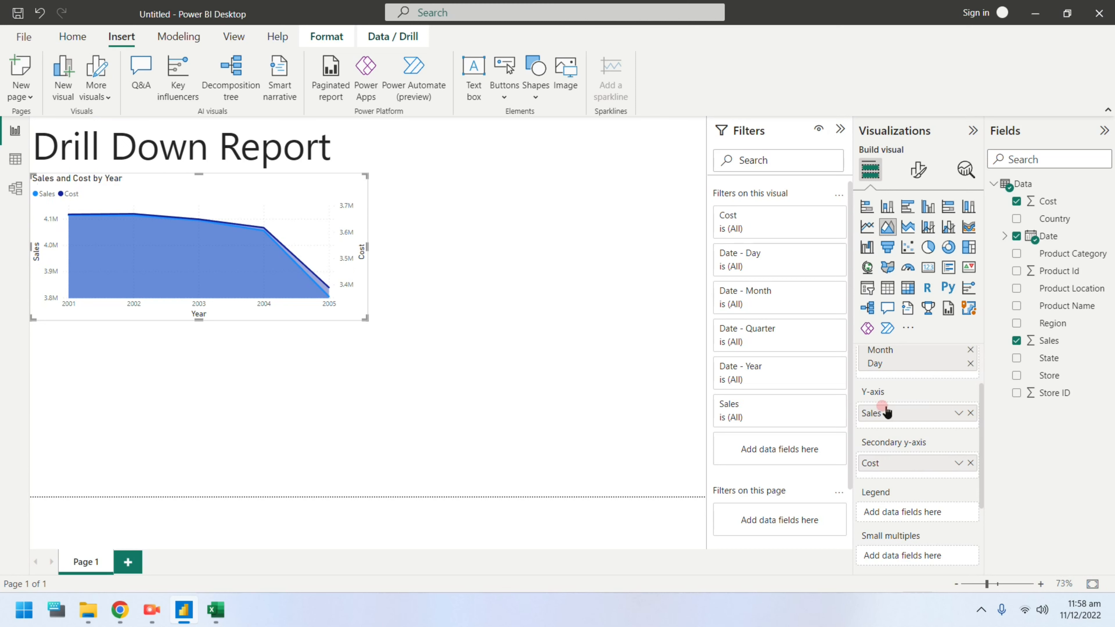
Step: Try several report themes and apply the built-in one with a dark grey background
click(432, 376)
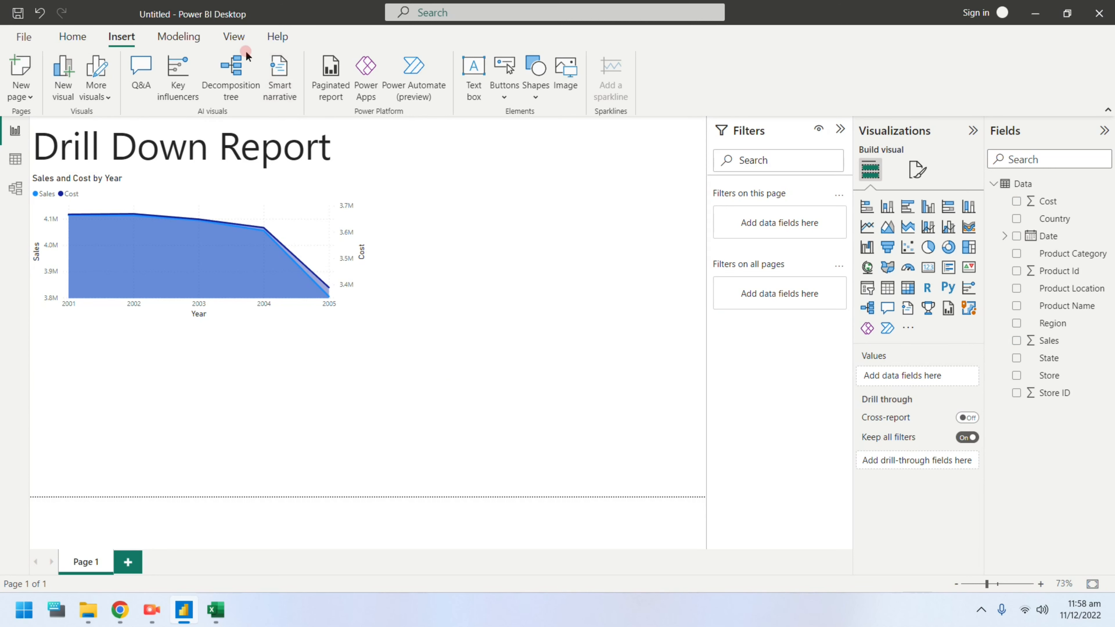
click(236, 36)
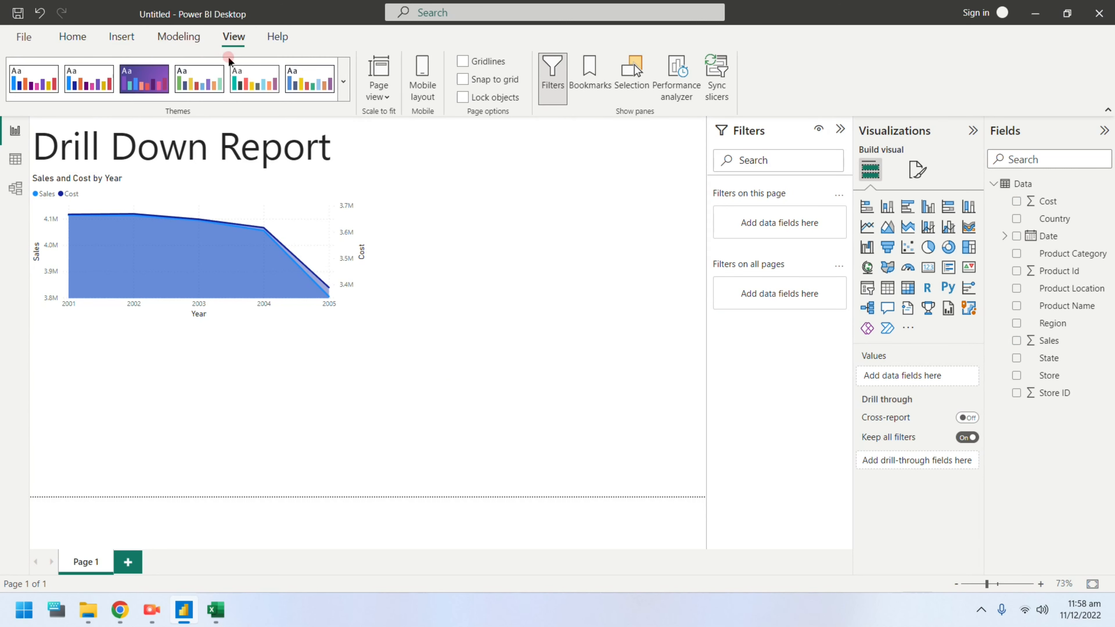
click(298, 86)
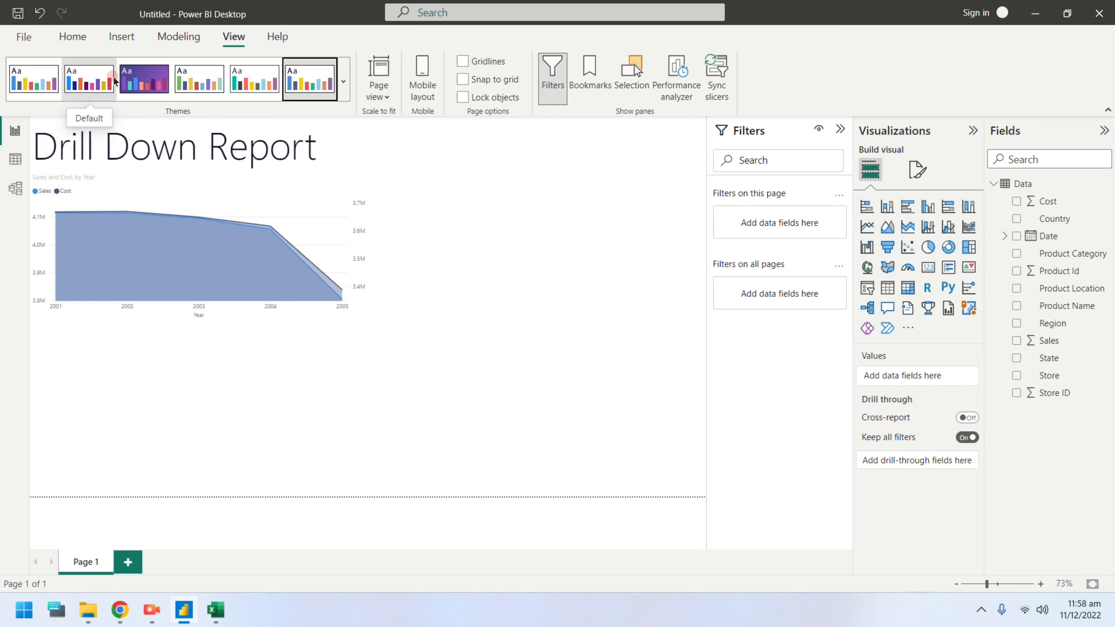
click(94, 80)
click(344, 91)
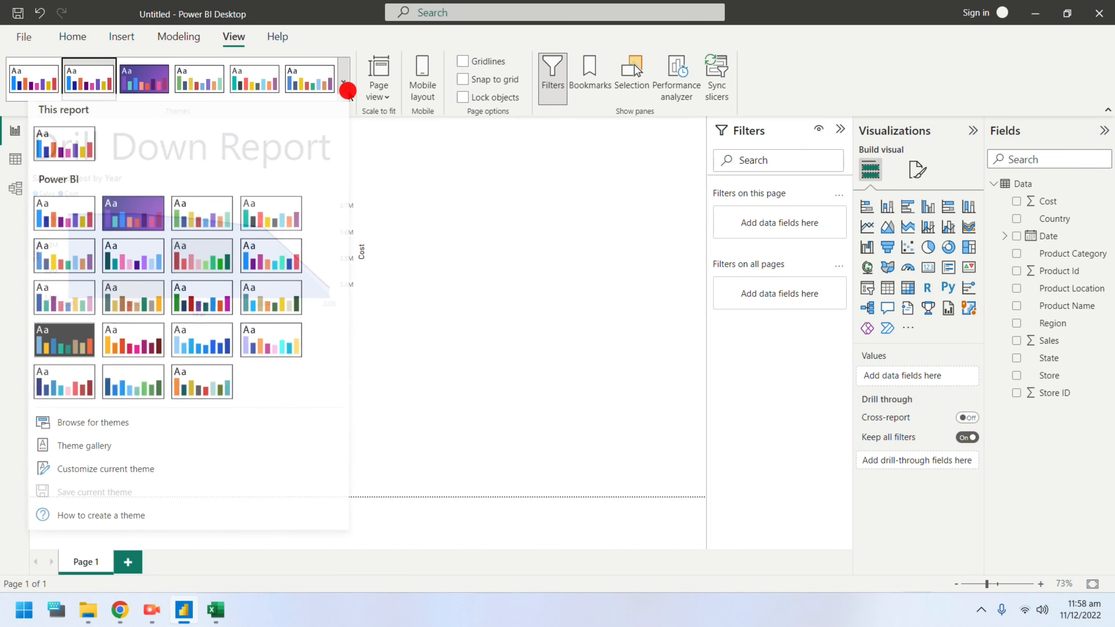
click(281, 358)
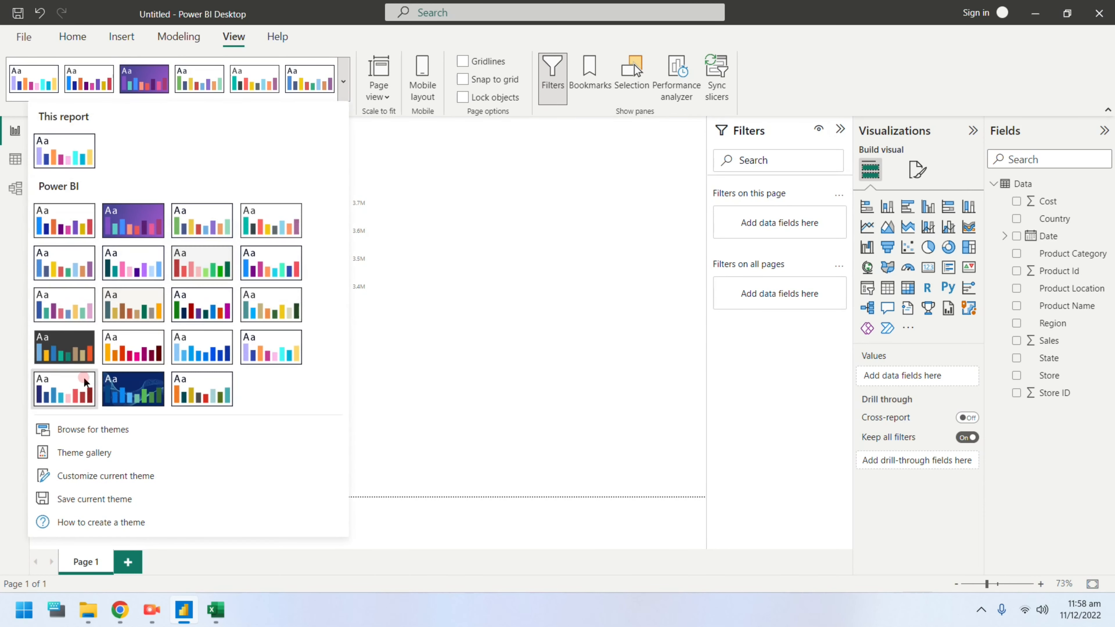
click(66, 357)
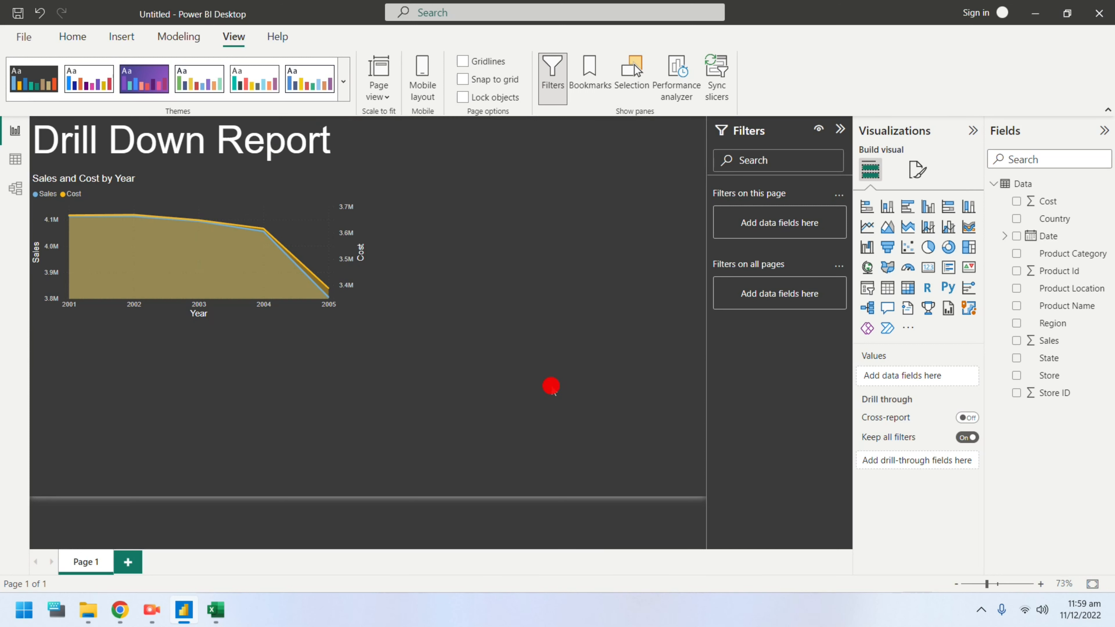
click(308, 179)
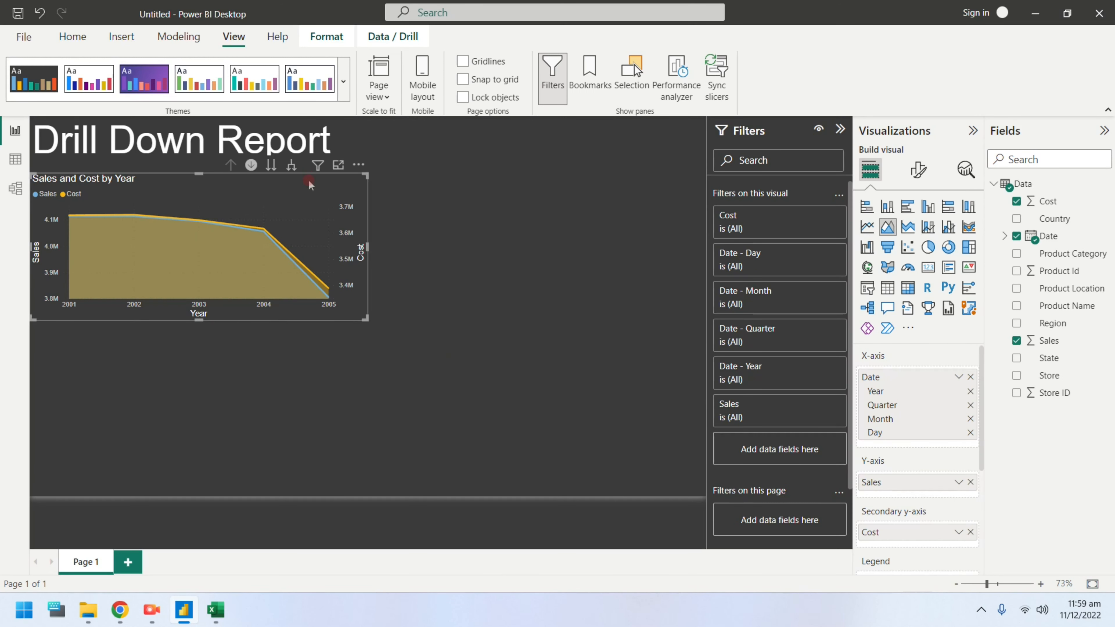
click(505, 328)
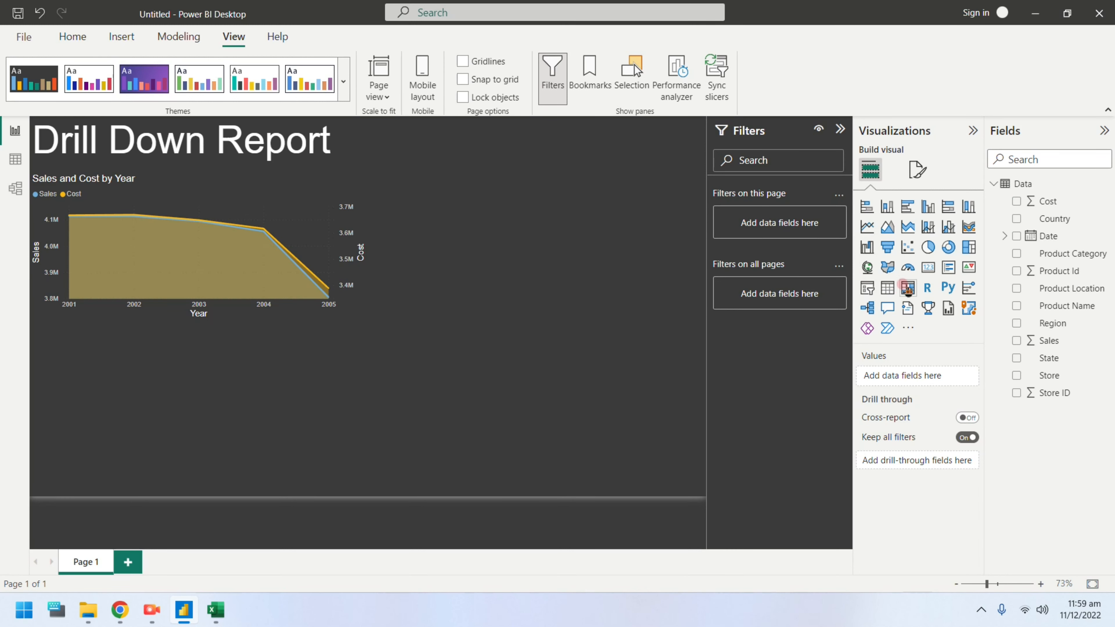
Step: Add a map below the area chart with Country and State as its location and Sales as its bubble size
click(867, 266)
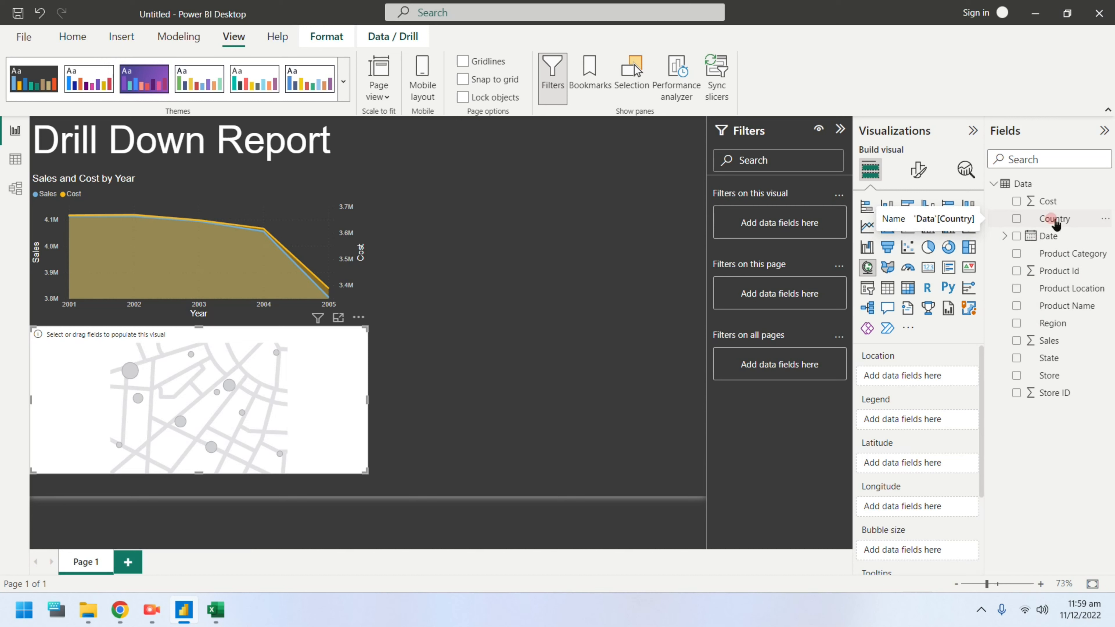
drag(1055, 222, 933, 378)
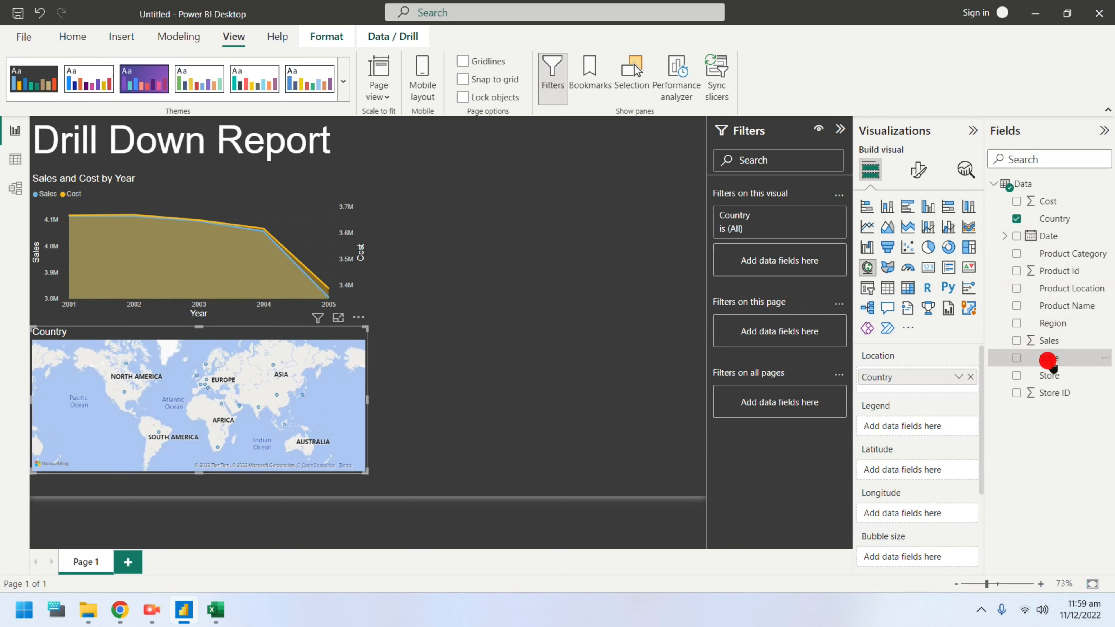
drag(1048, 359, 943, 389)
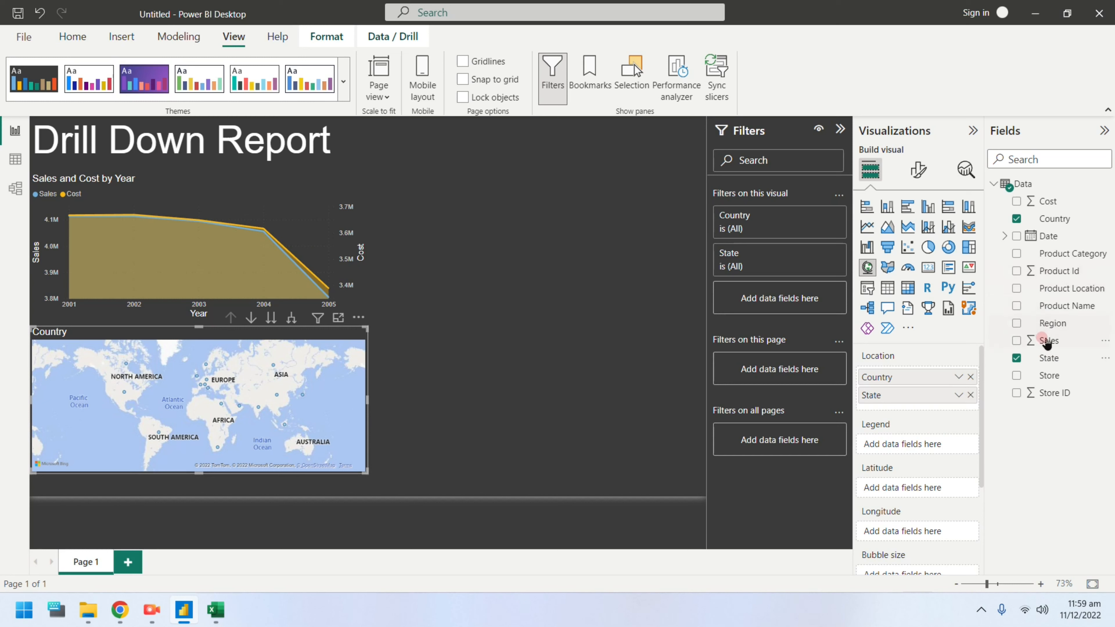
drag(1043, 341, 918, 476)
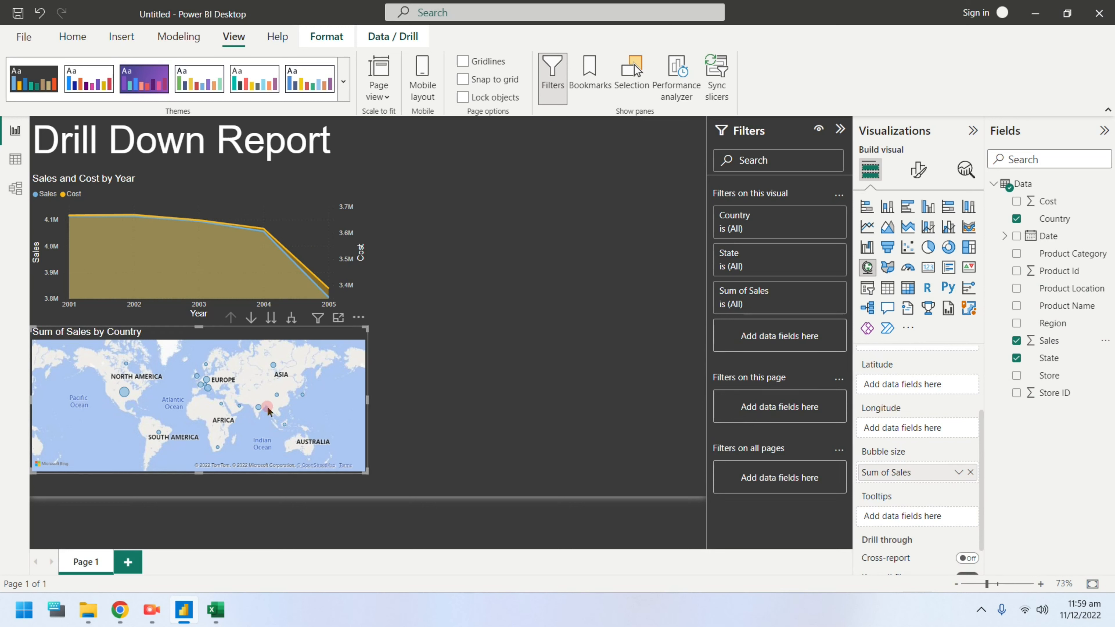
Step: Cross-filter the area chart by India, a European country and the United States on the map, and clear the selection
click(267, 408)
click(259, 409)
click(259, 408)
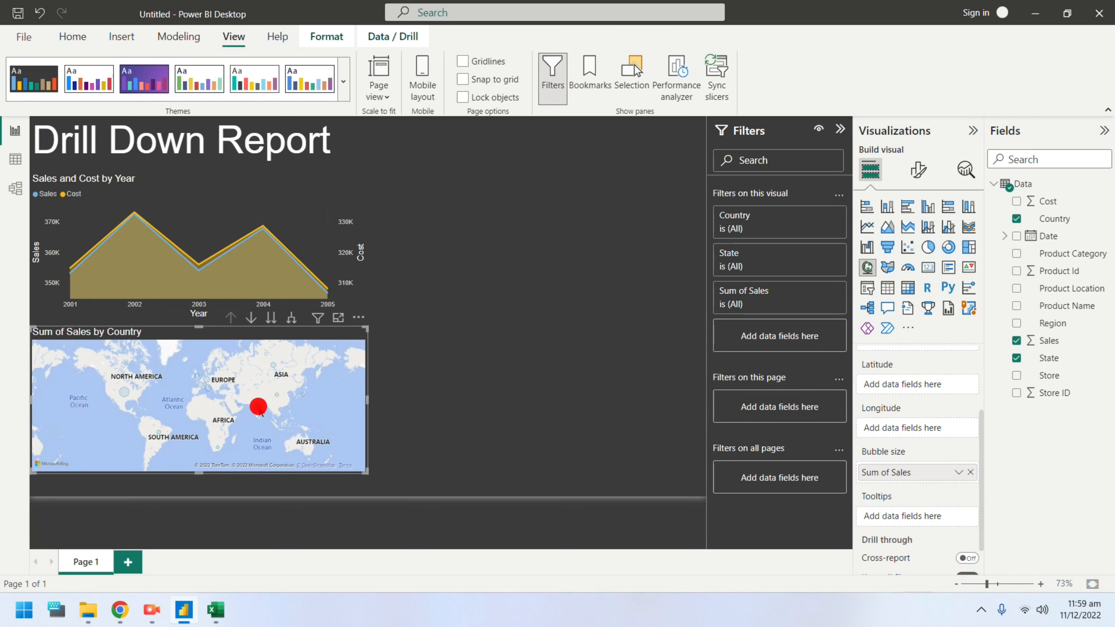
click(260, 411)
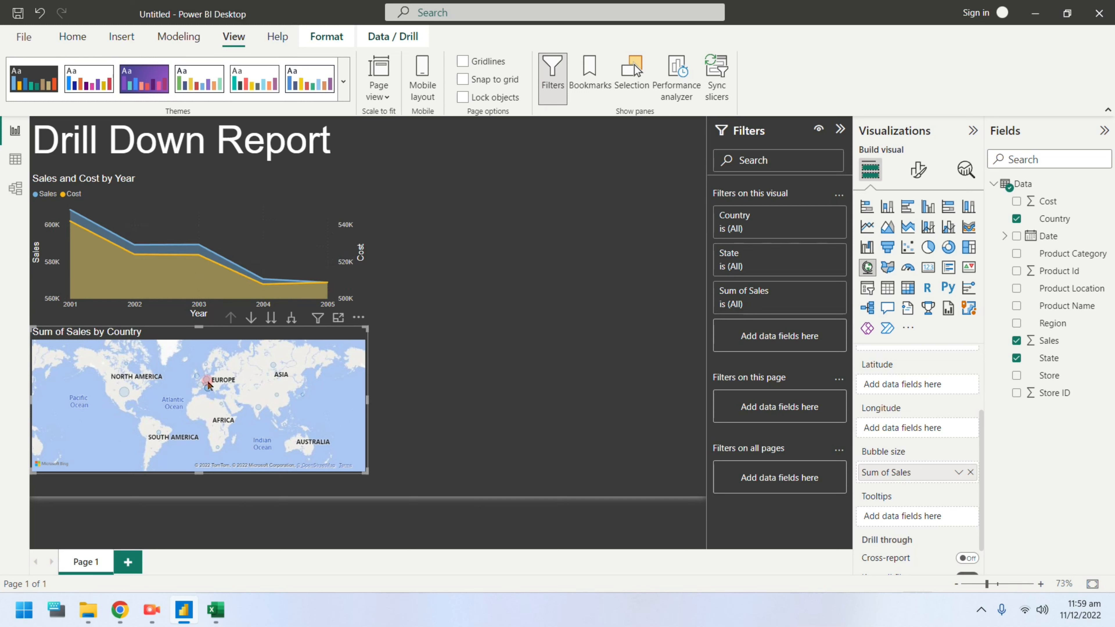
click(126, 395)
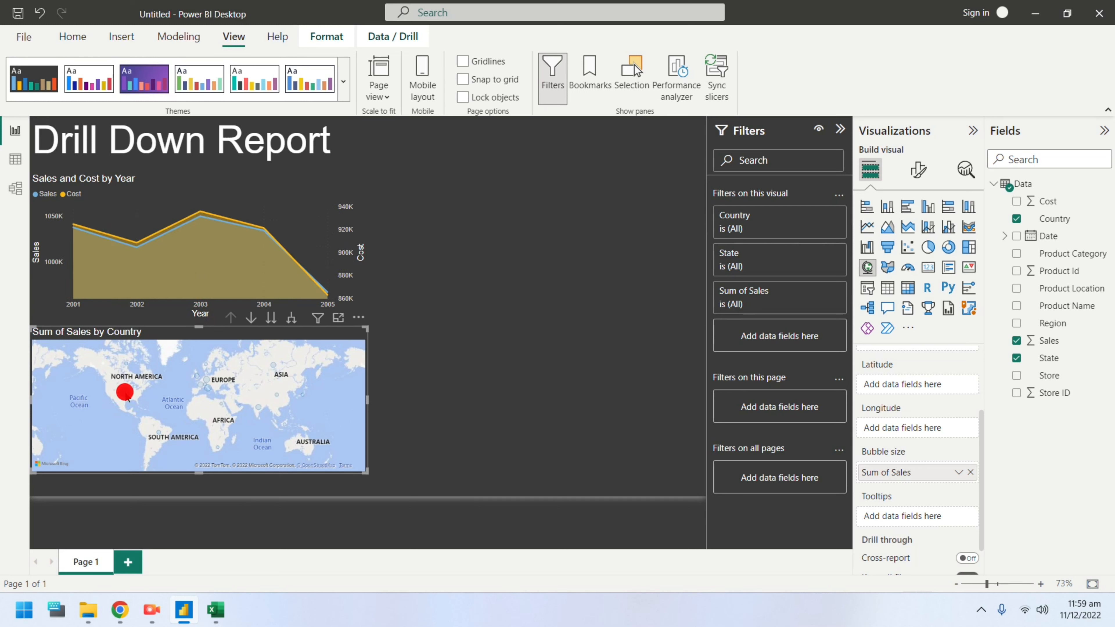
click(127, 395)
Step: Turn on drill mode for the map, drill into the states of the United States and return to the country level
click(250, 317)
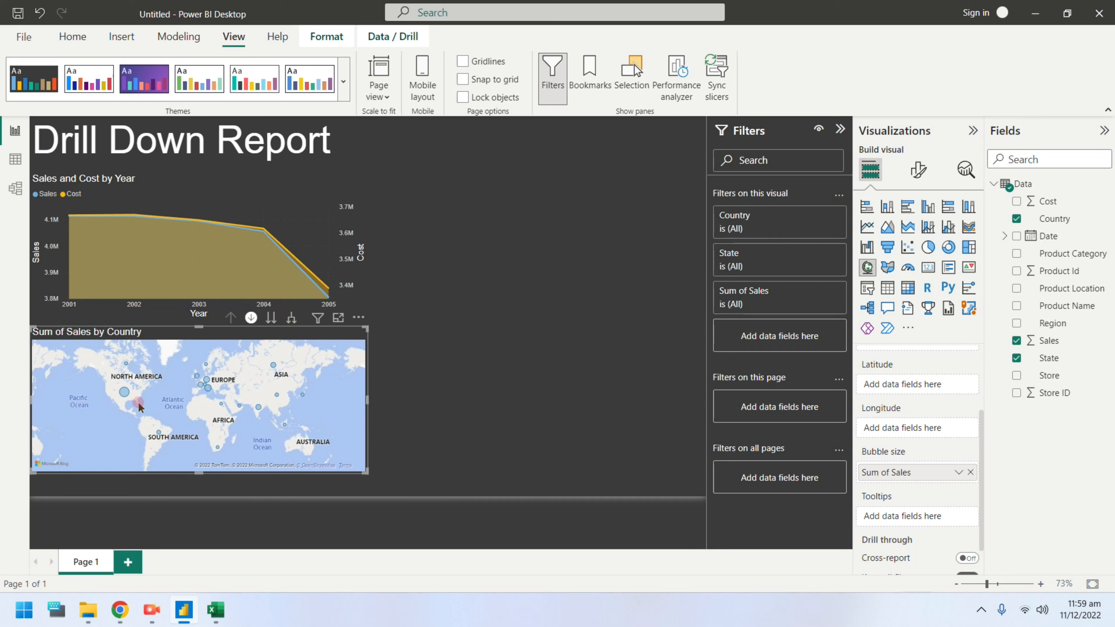
click(124, 392)
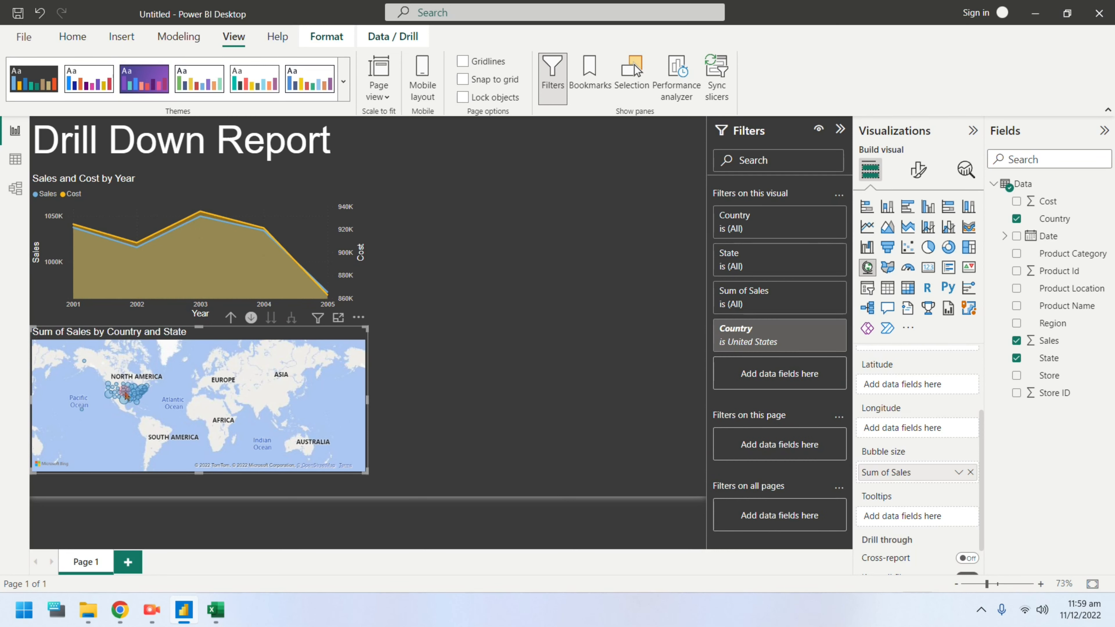
mouse_move(125, 403)
click(230, 317)
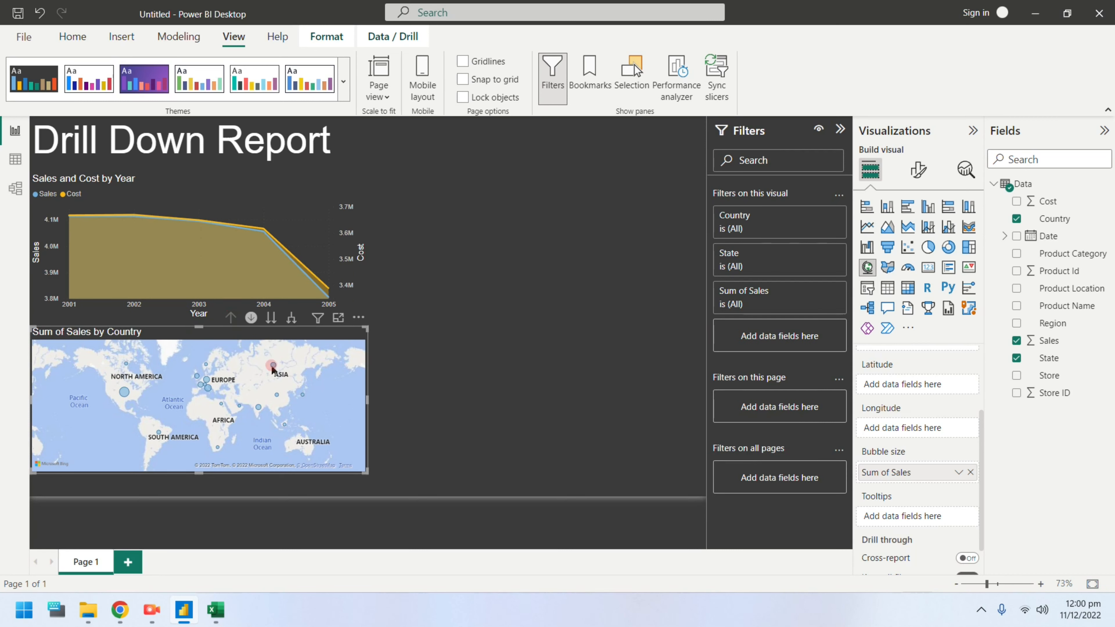
Step: Drill the map into Russia's states and back up, and drill into India to inspect its states' sales
click(272, 364)
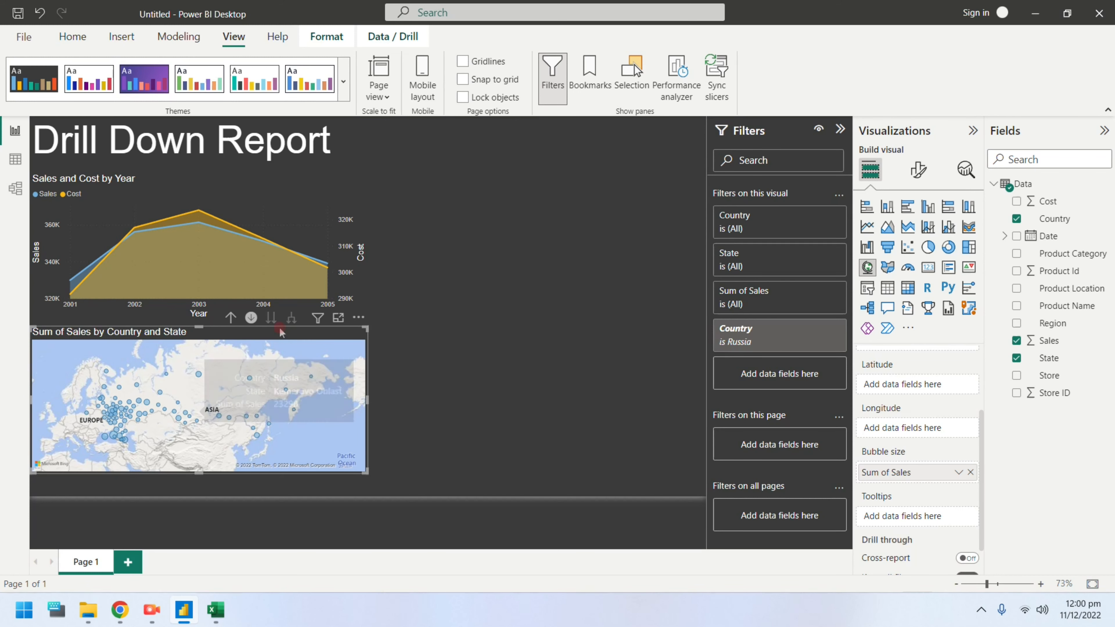
click(231, 319)
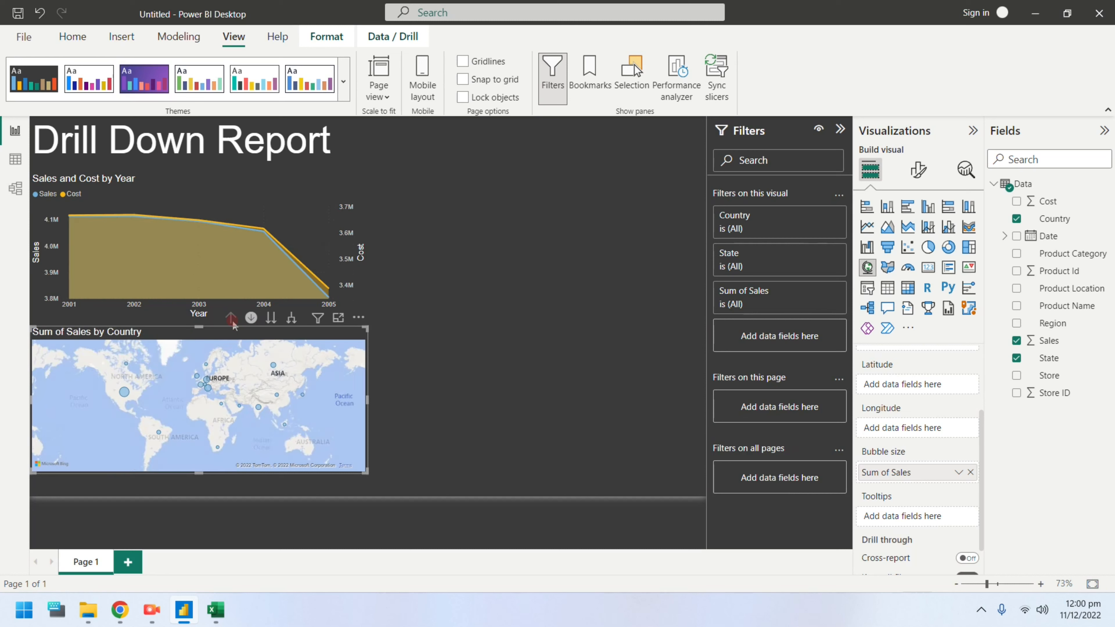
click(258, 407)
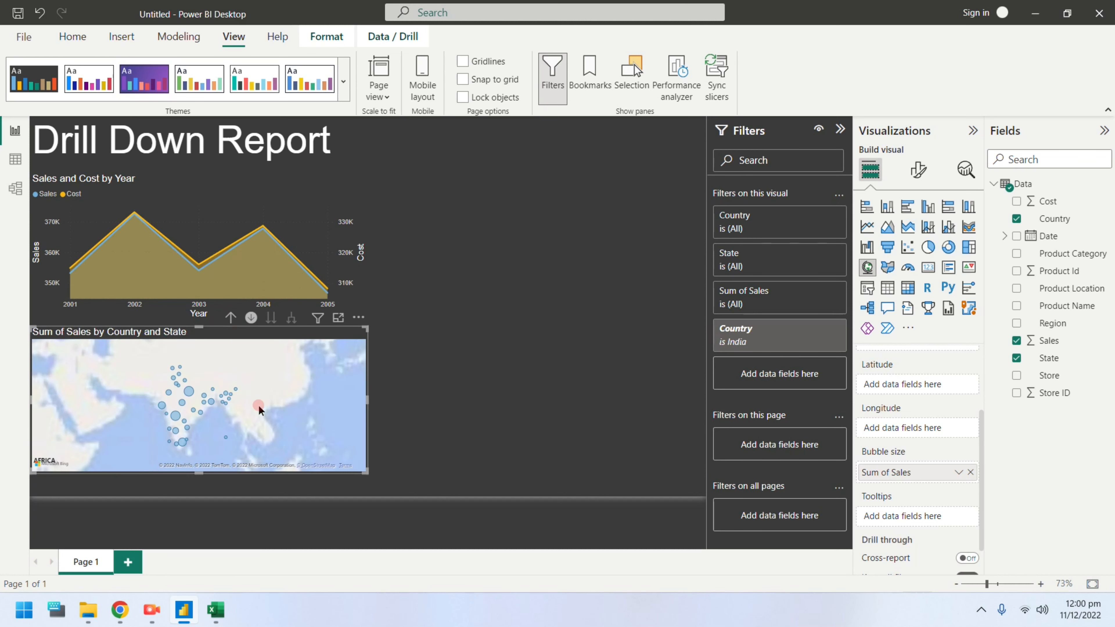
mouse_move(163, 411)
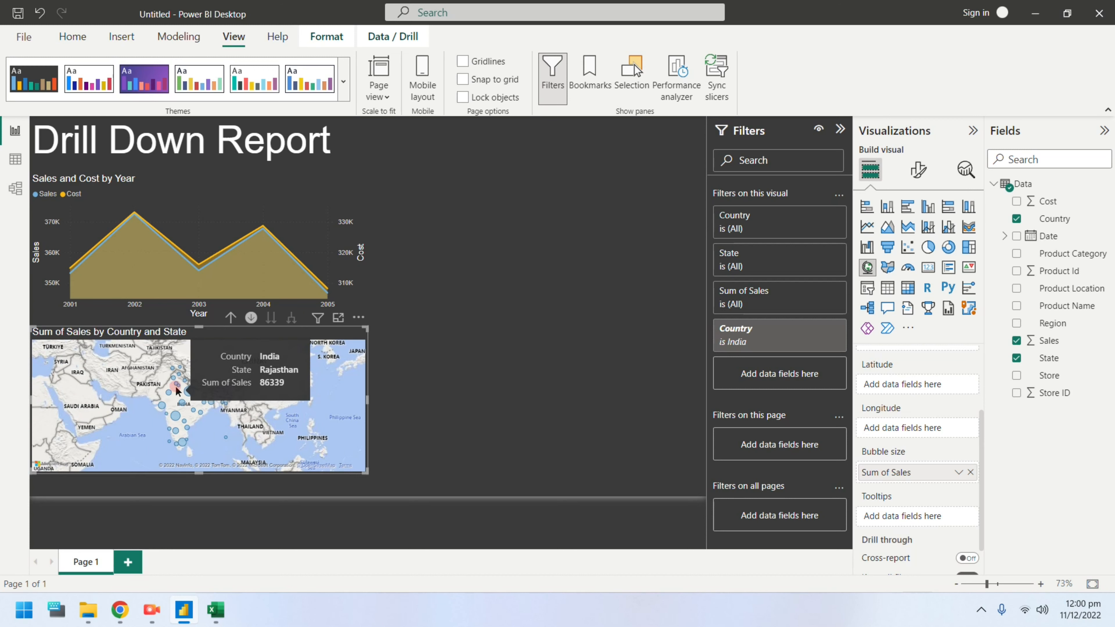
Step: Return the map to the country level, drill into Brazil to inspect its states' sales, and drill back up to countries
mouse_move(173, 374)
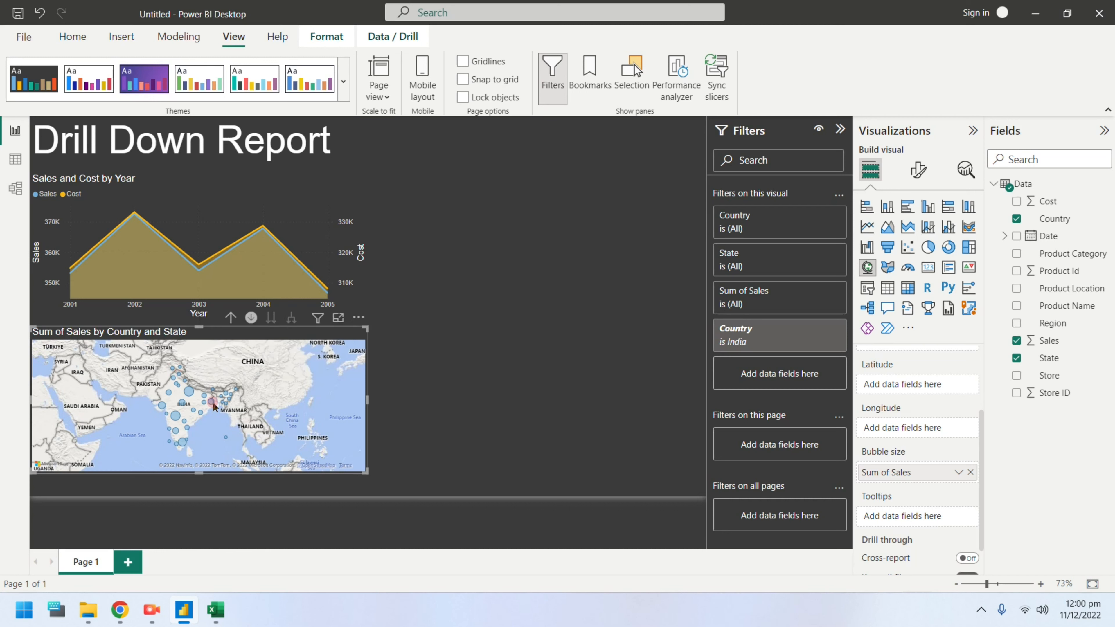
click(229, 320)
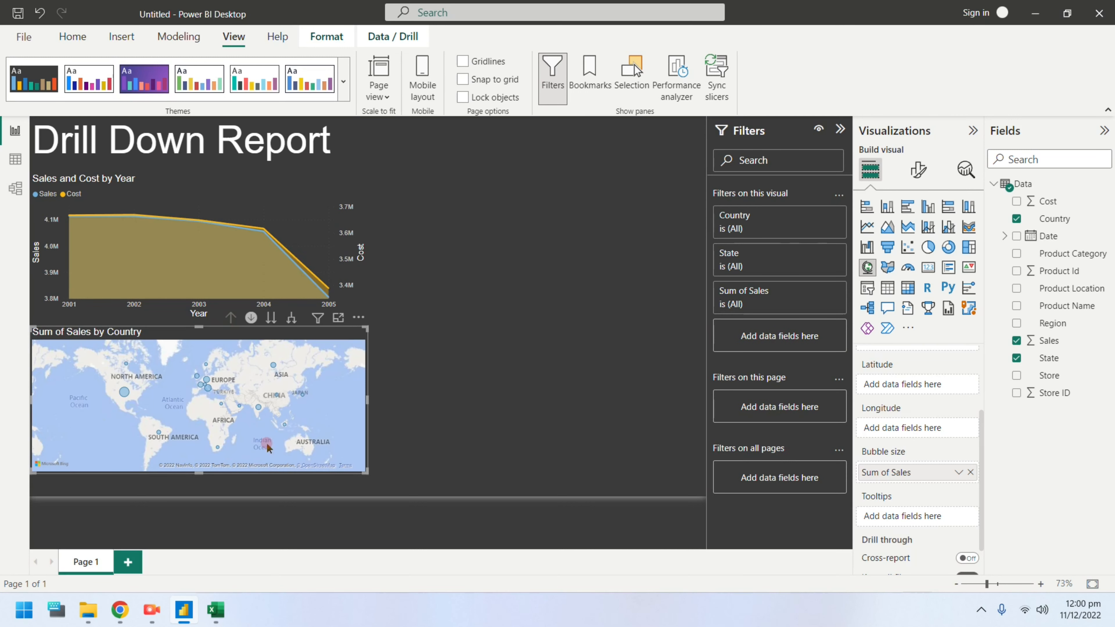
click(161, 438)
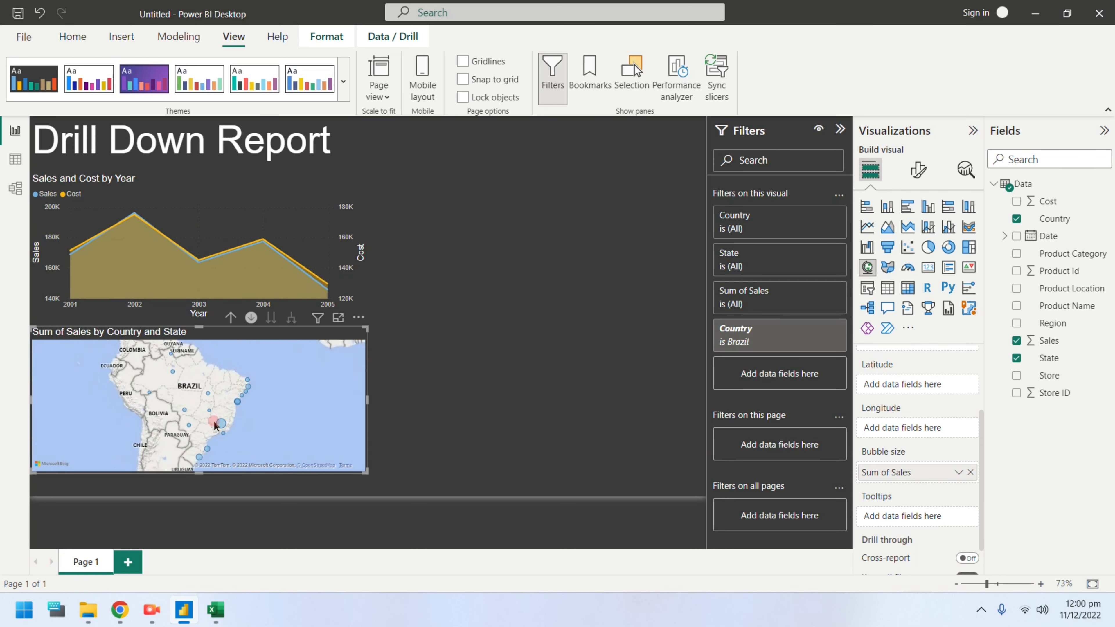
mouse_move(242, 416)
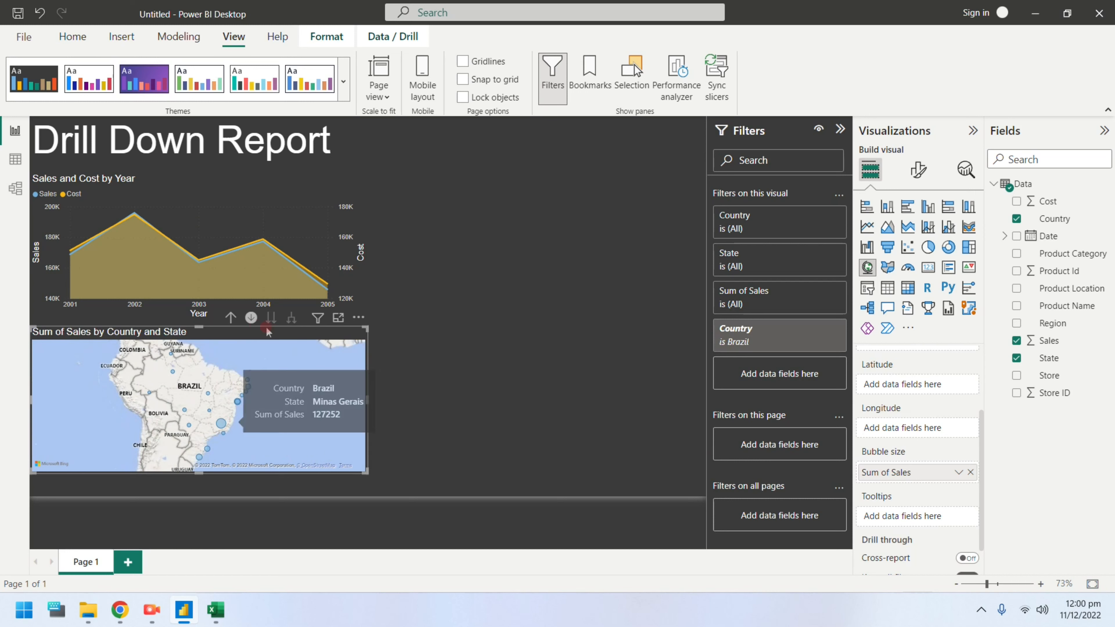
click(231, 317)
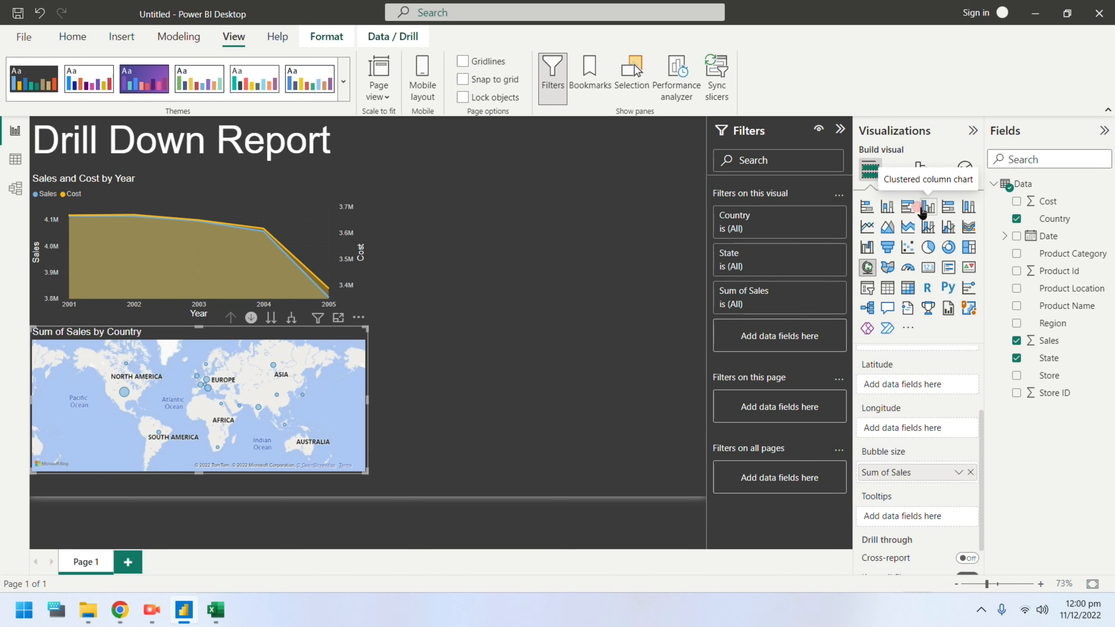
Step: Add a clustered column chart of Sales with Product Location, Product Category and Product Name as its X-axis hierarchy
click(562, 257)
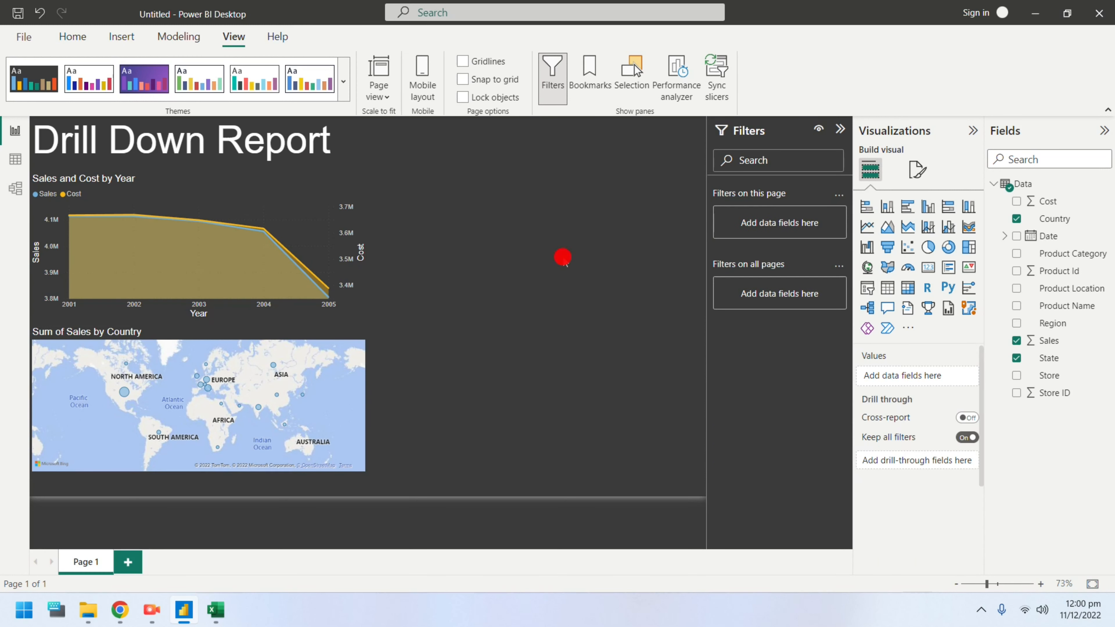
click(928, 208)
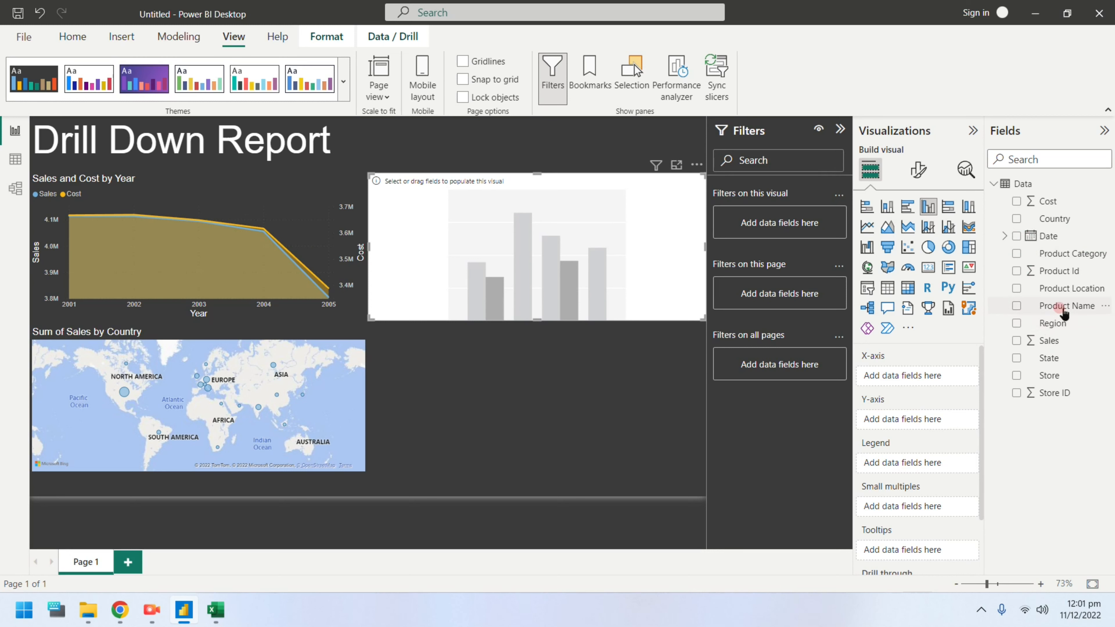
drag(1064, 311, 913, 377)
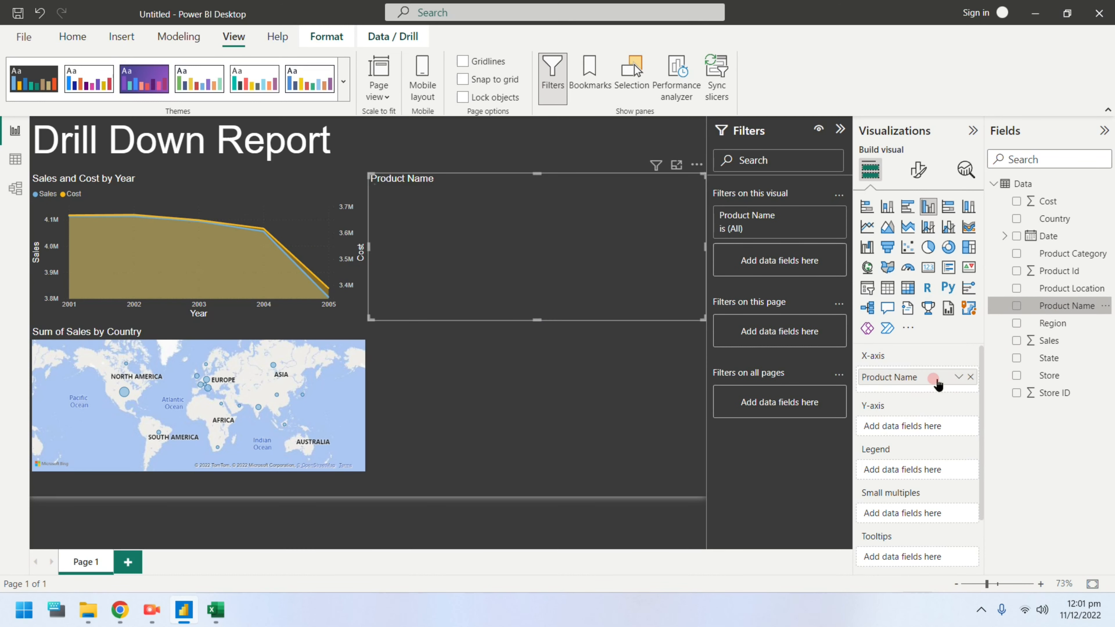
drag(1019, 346, 906, 428)
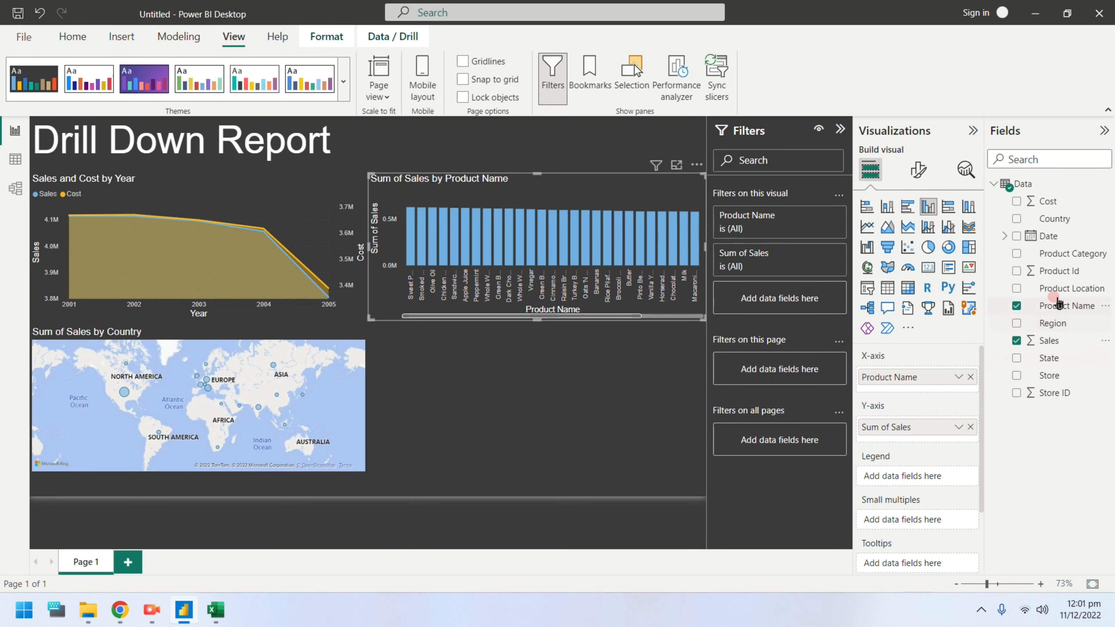
drag(1055, 293, 965, 379)
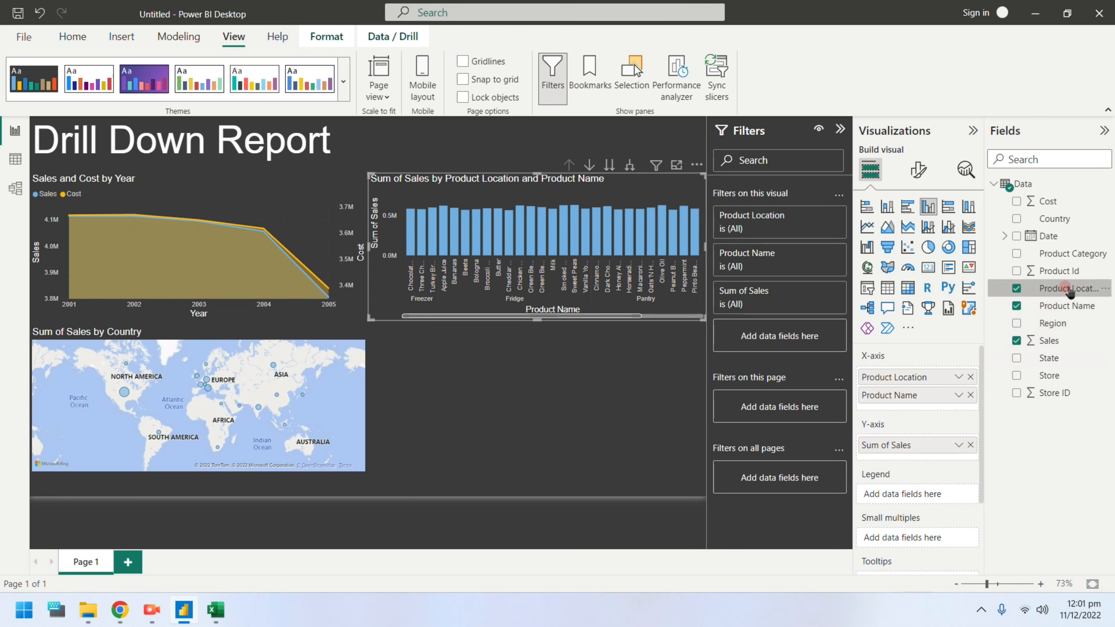
drag(1066, 259, 959, 398)
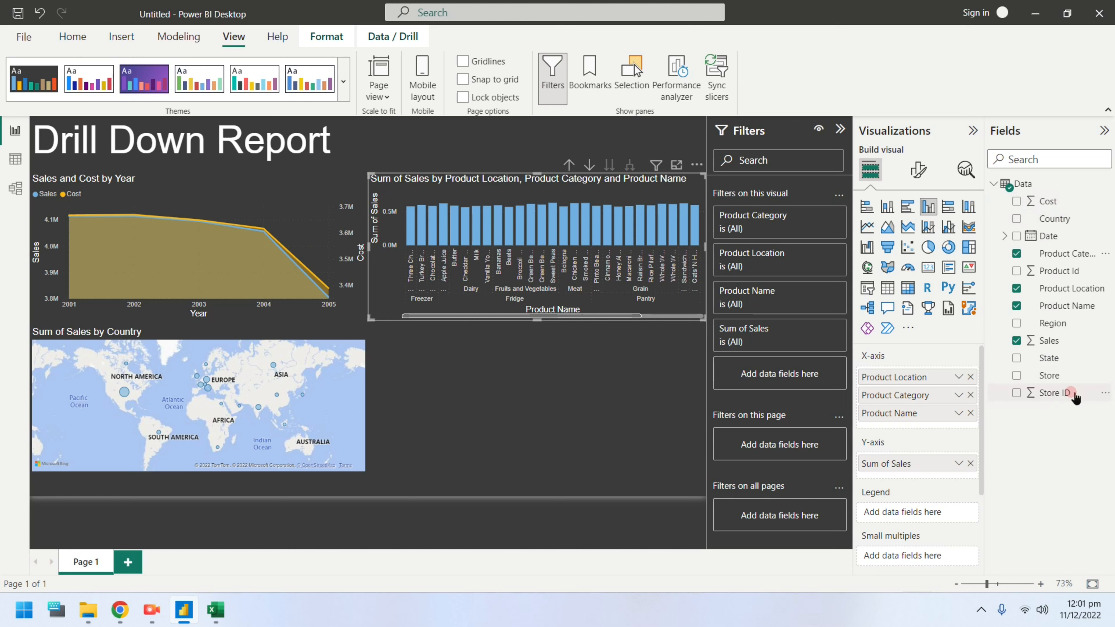
drag(1074, 398, 1040, 375)
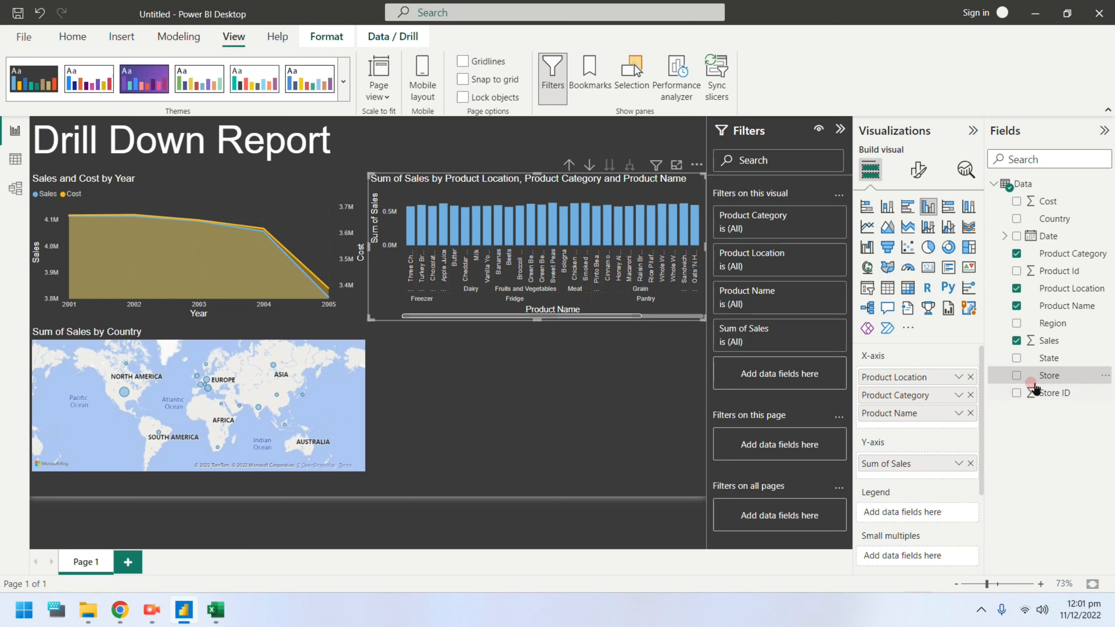
Step: Turn on drill mode for the column chart, go up to Product Location, and drill into Fridge and its Meat category
click(589, 165)
click(569, 165)
click(569, 165)
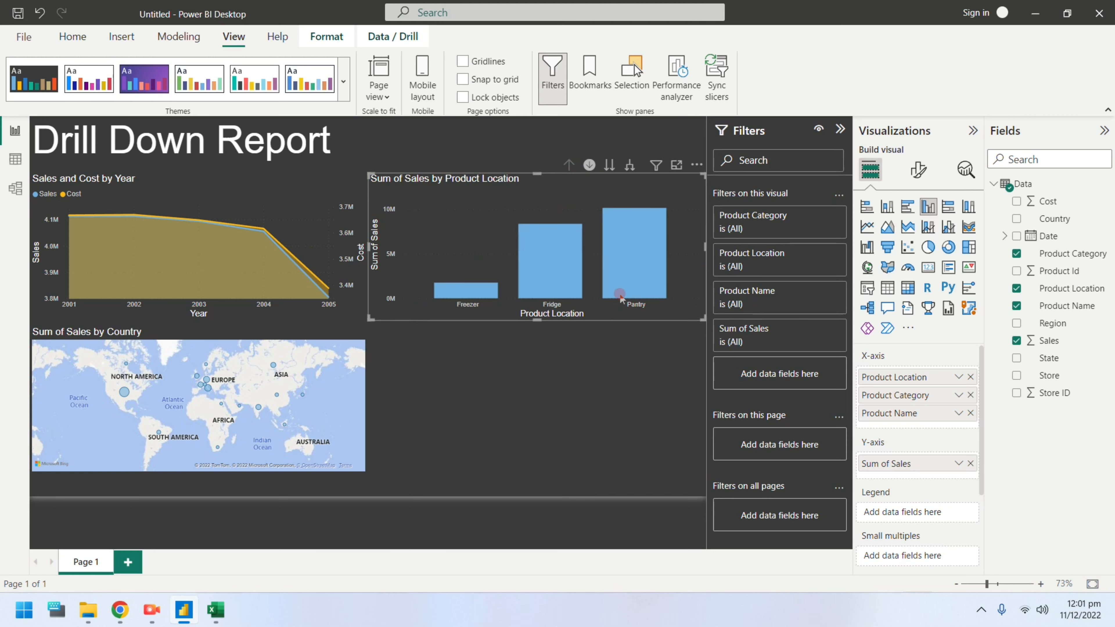
click(580, 288)
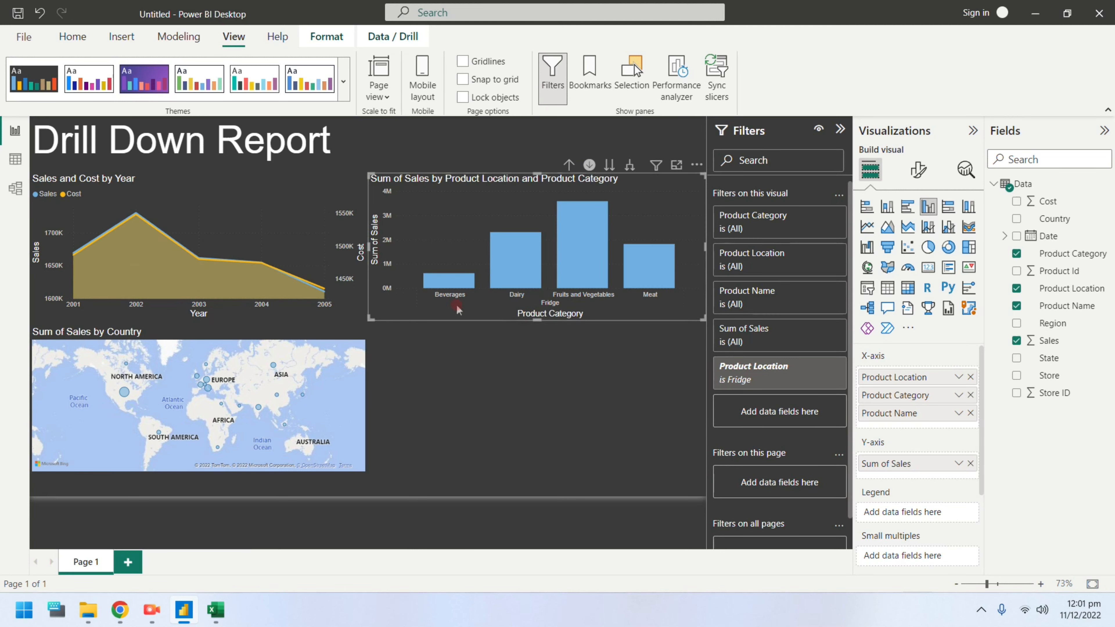
click(647, 277)
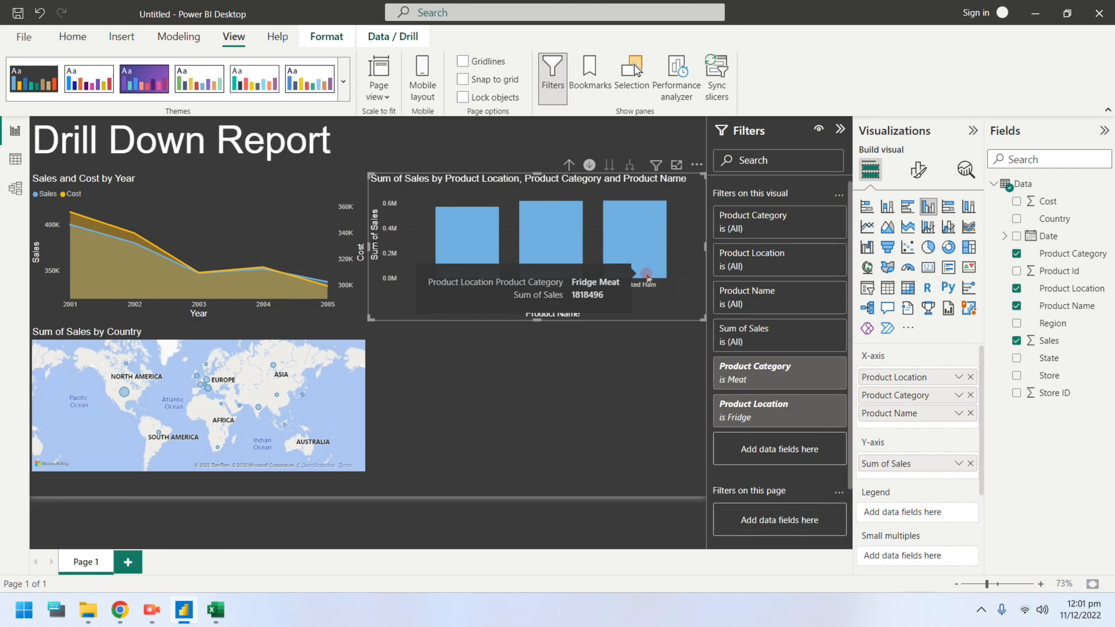
click(609, 254)
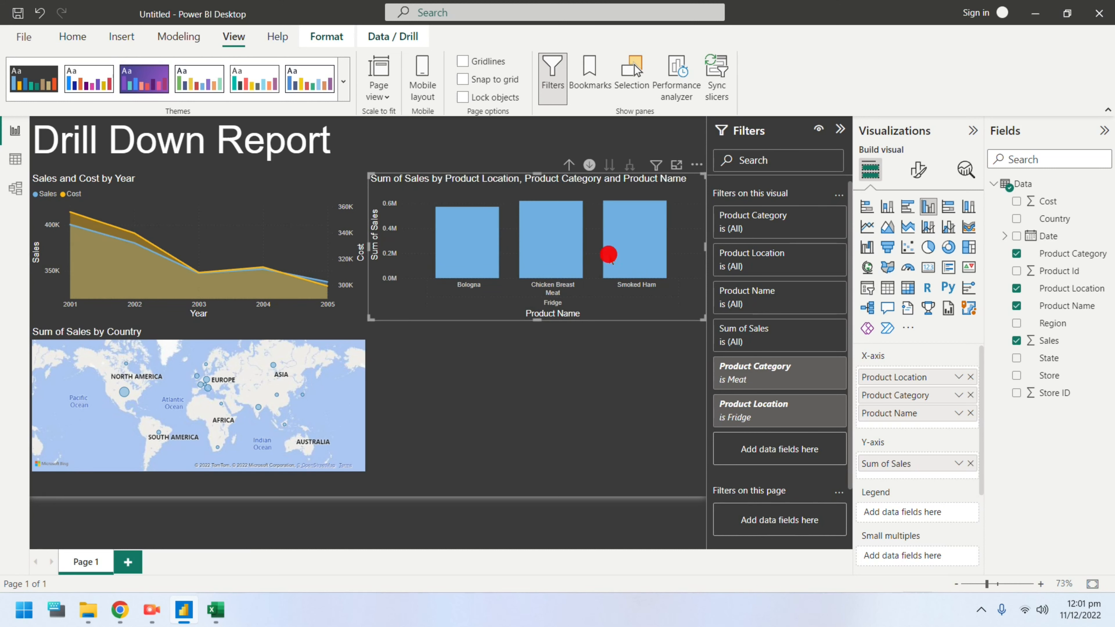
click(487, 259)
click(547, 382)
click(836, 270)
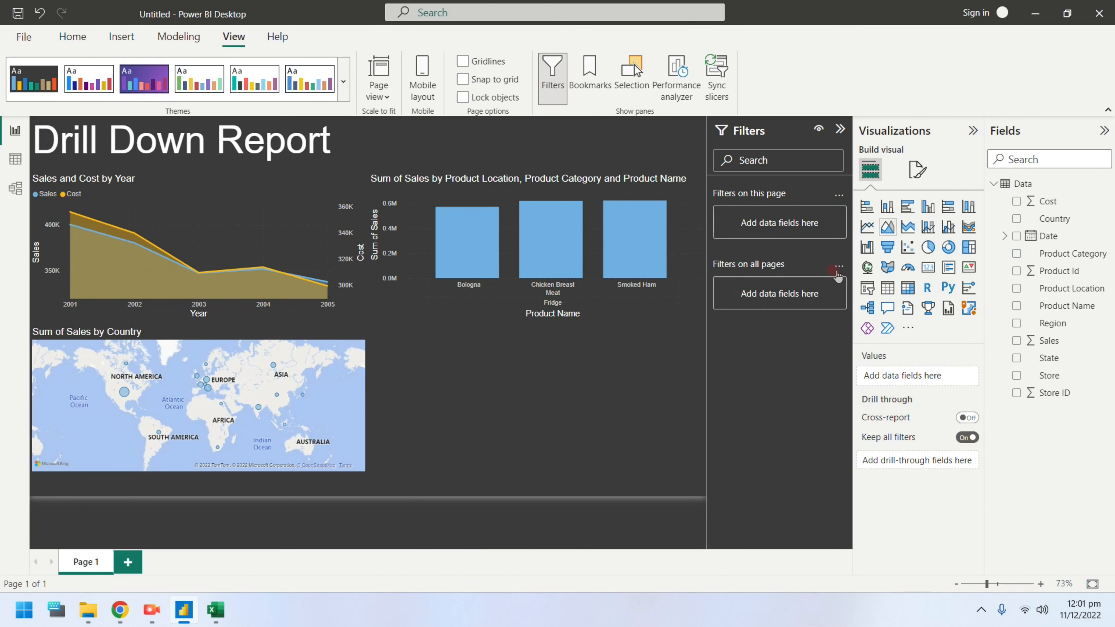
Step: Duplicate the sales map and place the copy beside the original, below the column chart
click(340, 335)
click(608, 344)
key(ctrl+v)
drag(240, 340, 578, 337)
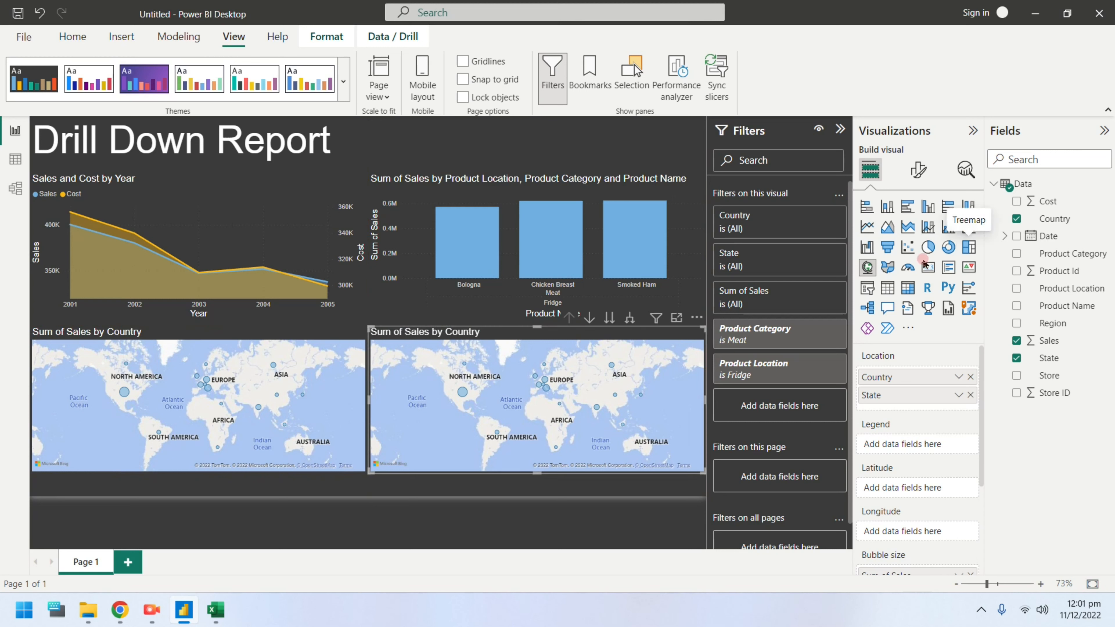
Step: Convert the copied map to a matrix, and expand and collapse Brazil's states in it
click(888, 289)
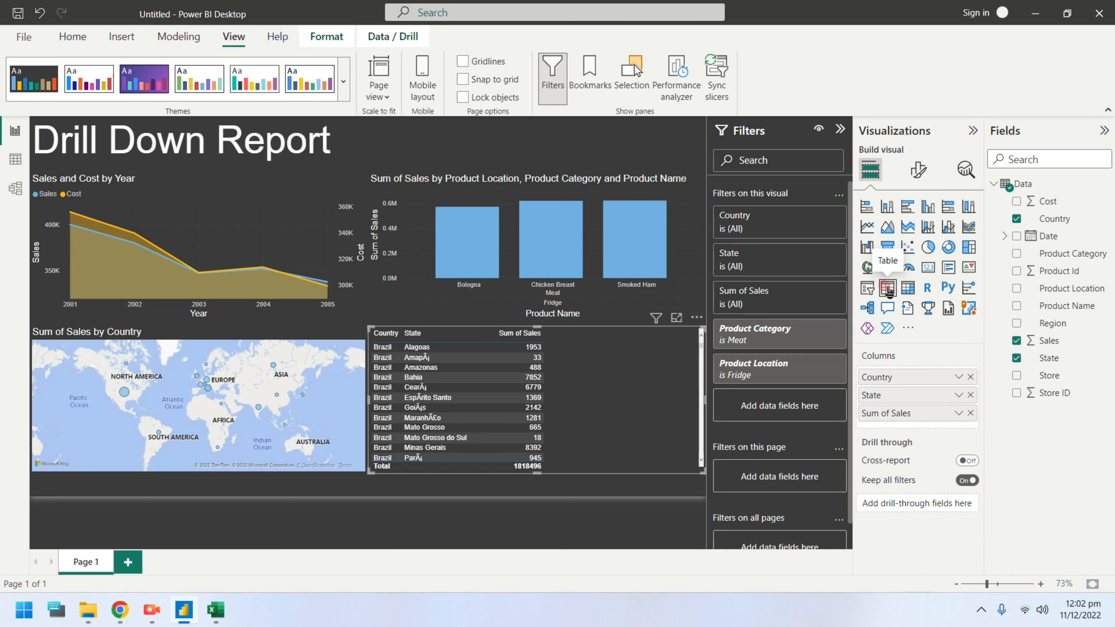
click(905, 289)
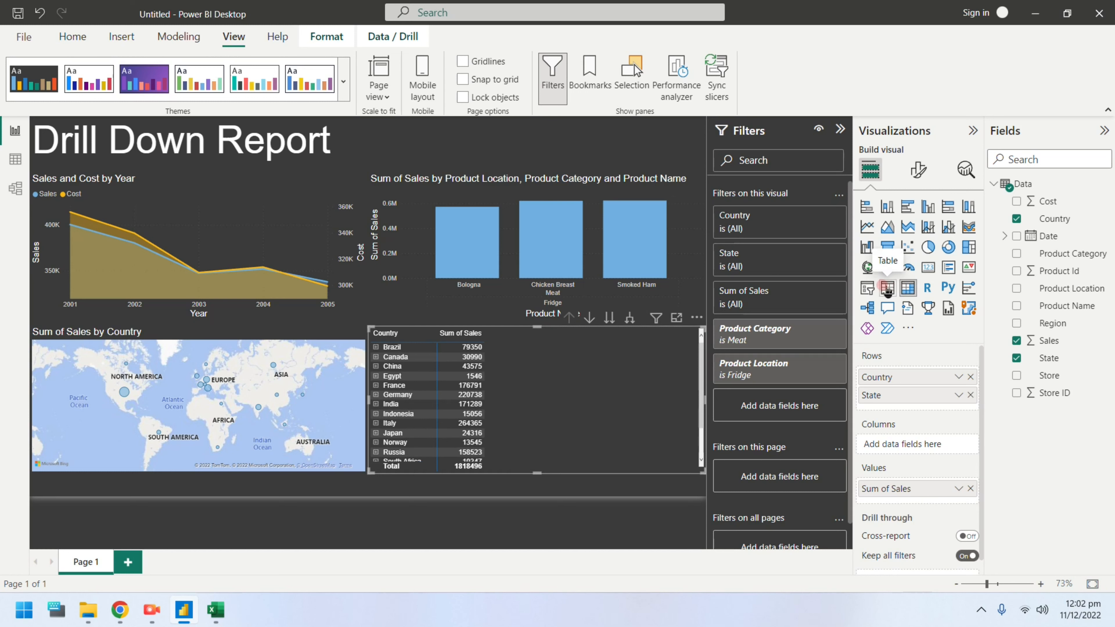
click(375, 347)
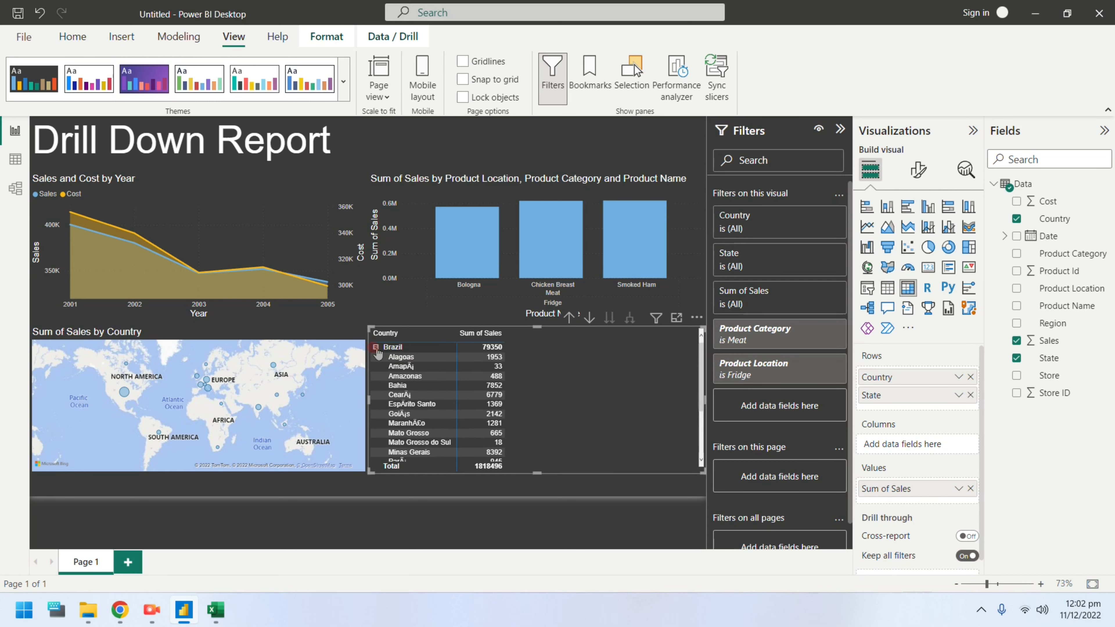
click(376, 347)
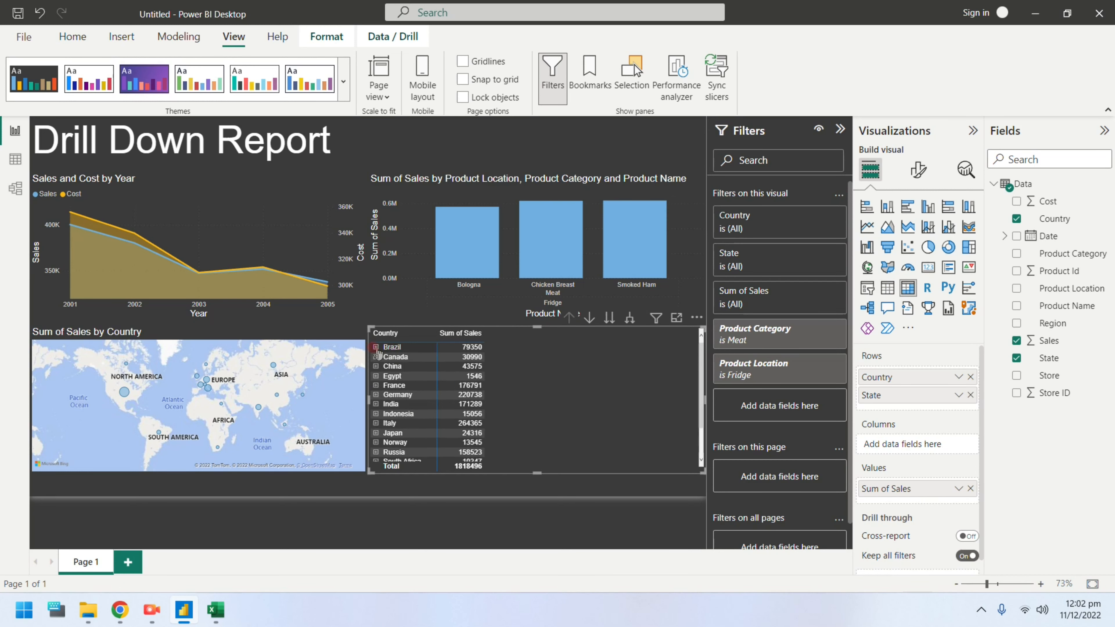
scroll(483, 383, down, 2)
scroll(481, 378, up, 3)
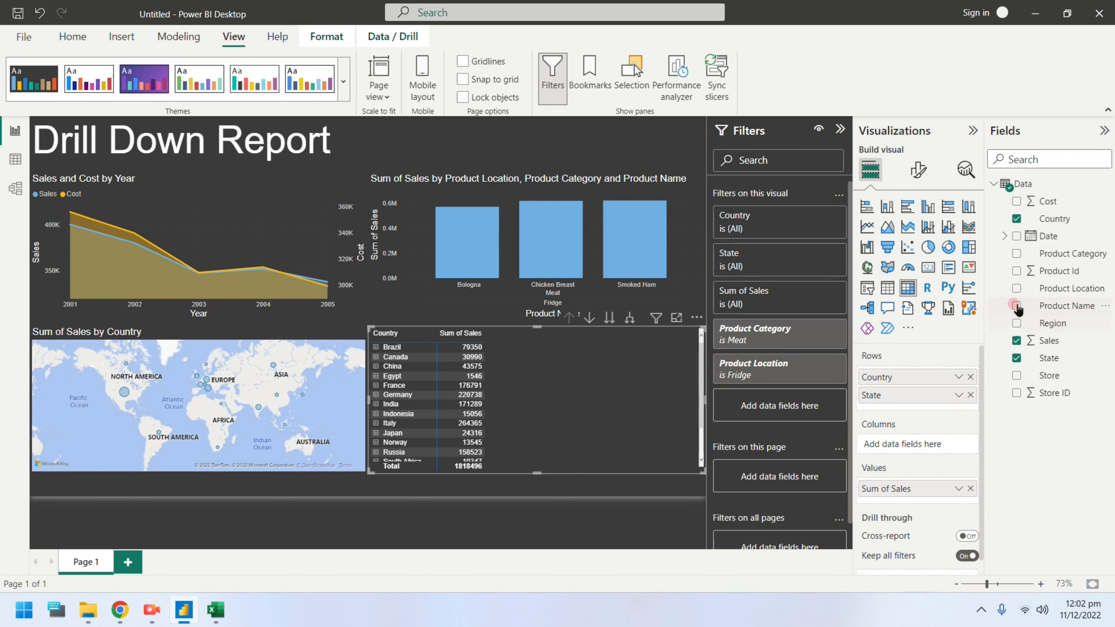
Step: Add Date to the matrix columns and review the yearly sales by country, expanding and collapsing Brazil
drag(1040, 239, 916, 448)
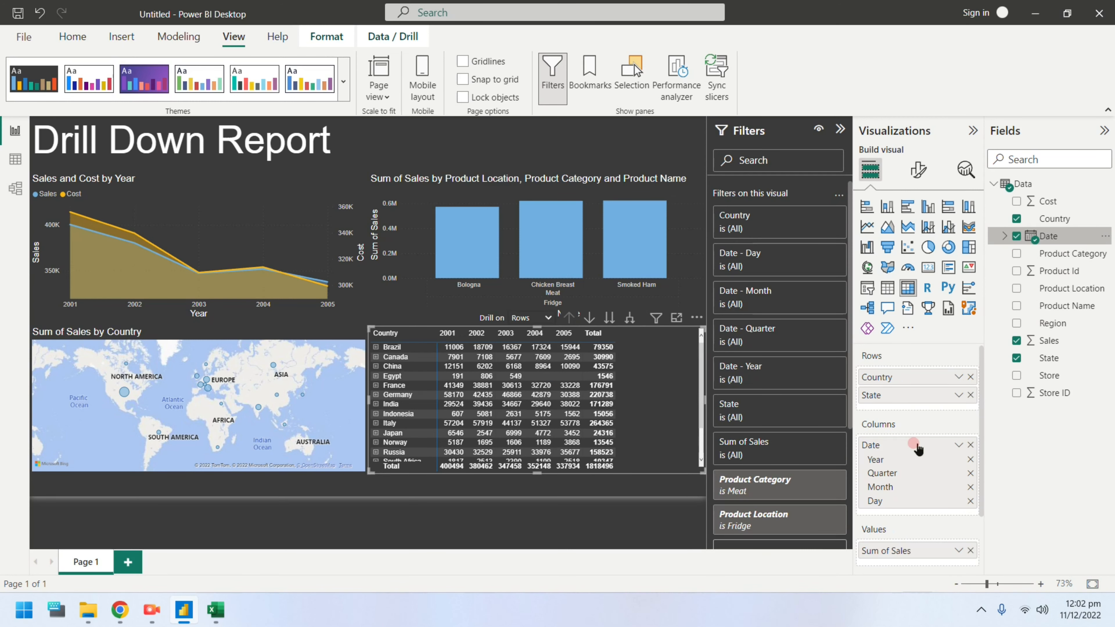
scroll(540, 409, down, 3)
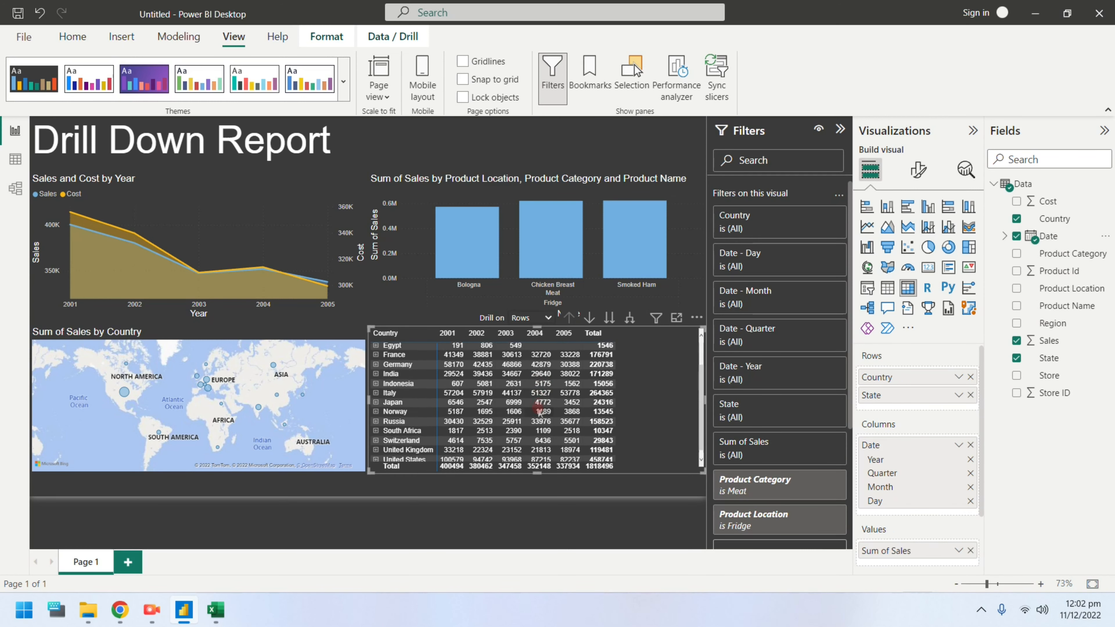
scroll(540, 411, up, 3)
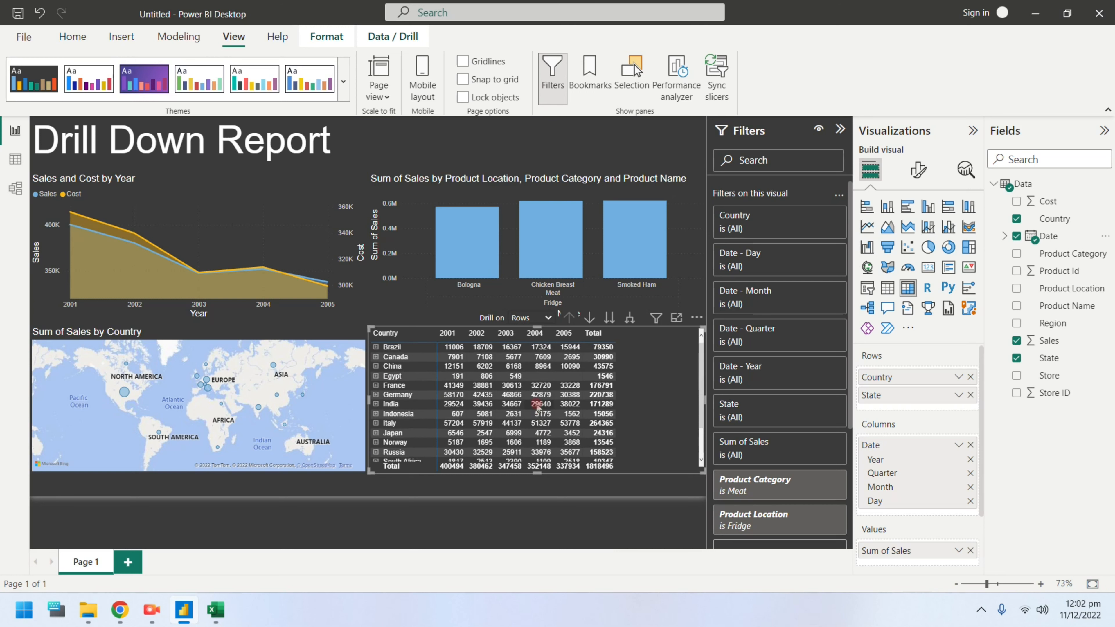
click(376, 347)
click(376, 347)
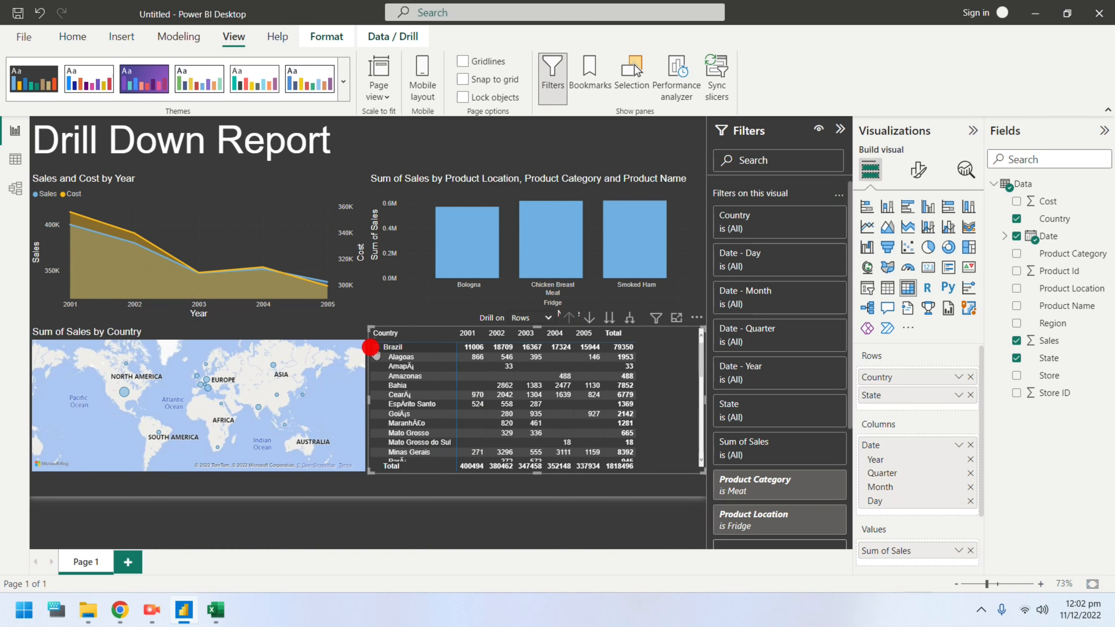
scroll(441, 433, down, 3)
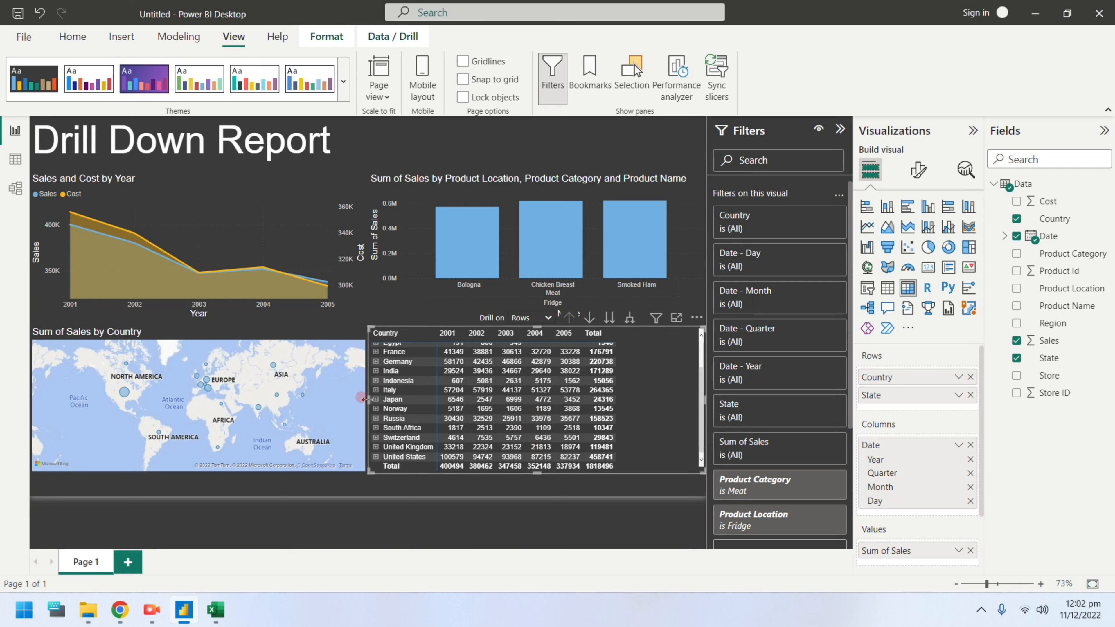
Step: Narrow the matrix to fit its columns and widen the map to fill the freed space up to the matrix
drag(362, 398, 447, 401)
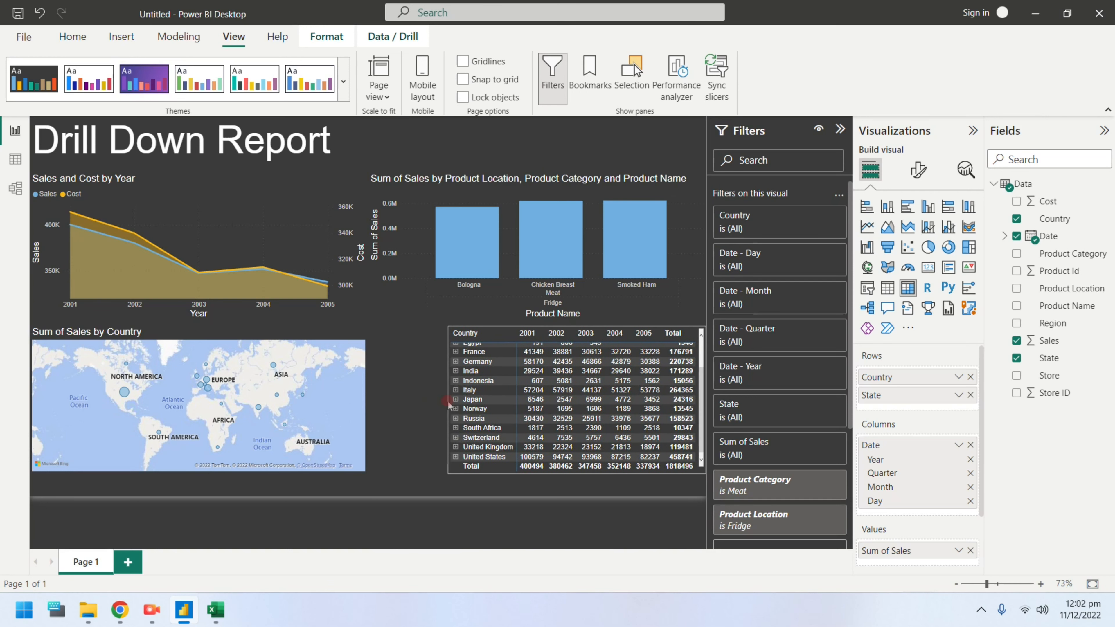
click(373, 408)
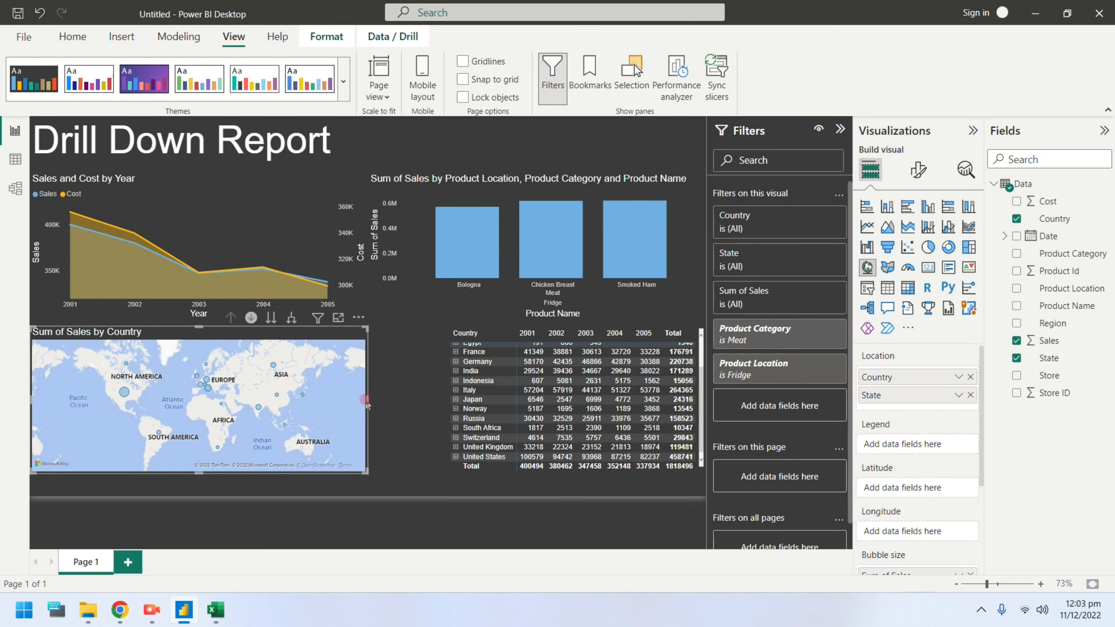
drag(367, 399, 446, 400)
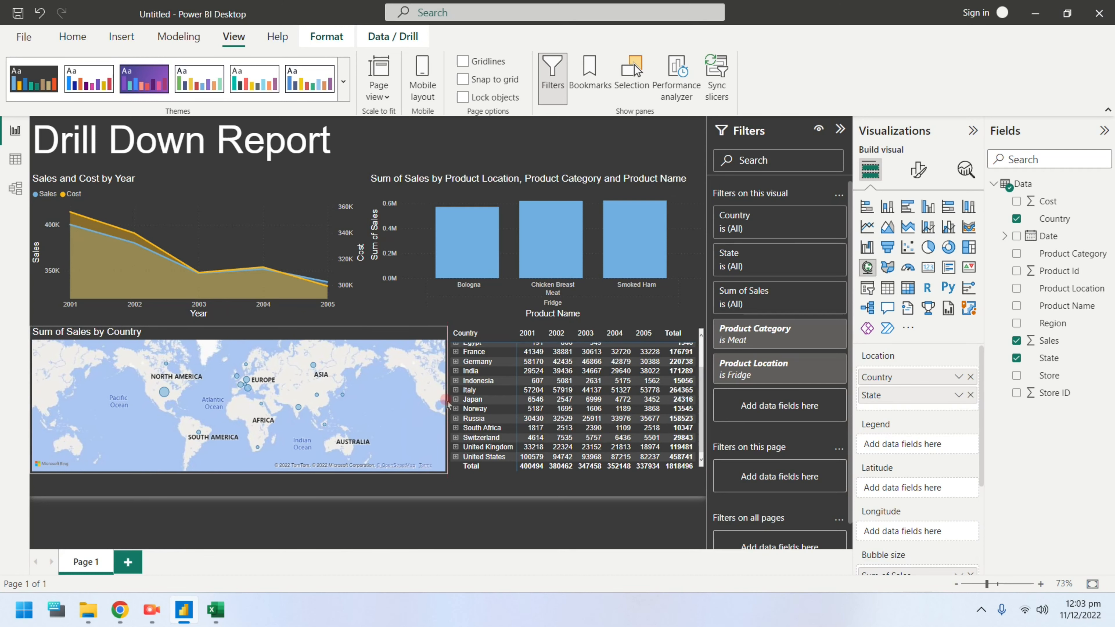
click(430, 507)
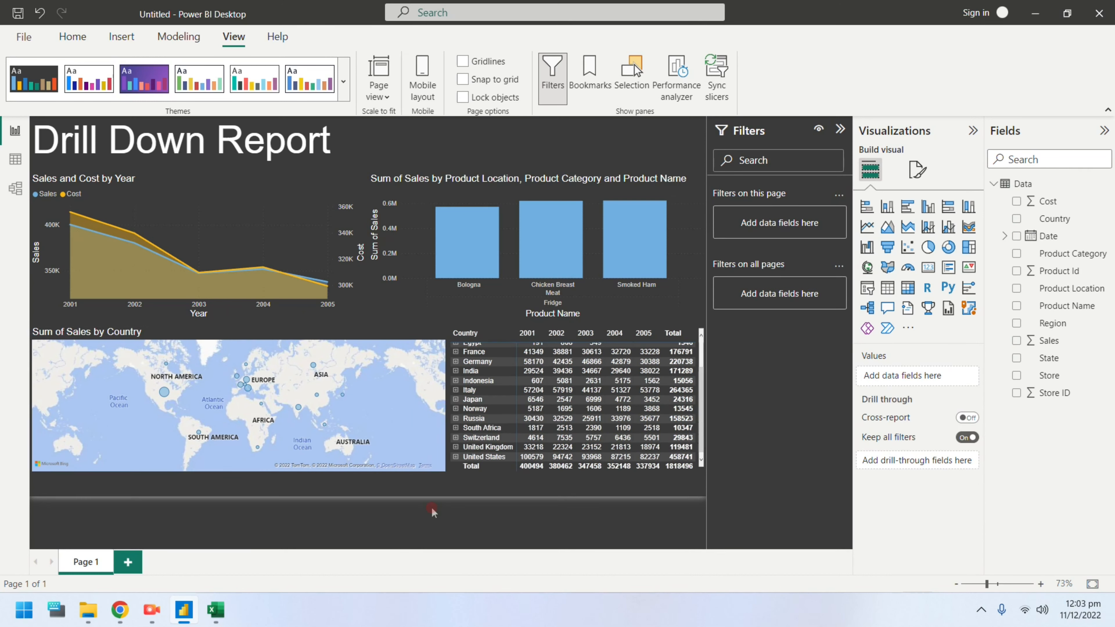
Step: Cross-filter the report by 2002 and by 2001 from the matrix, and sort the matrix by Total in descending order
click(564, 333)
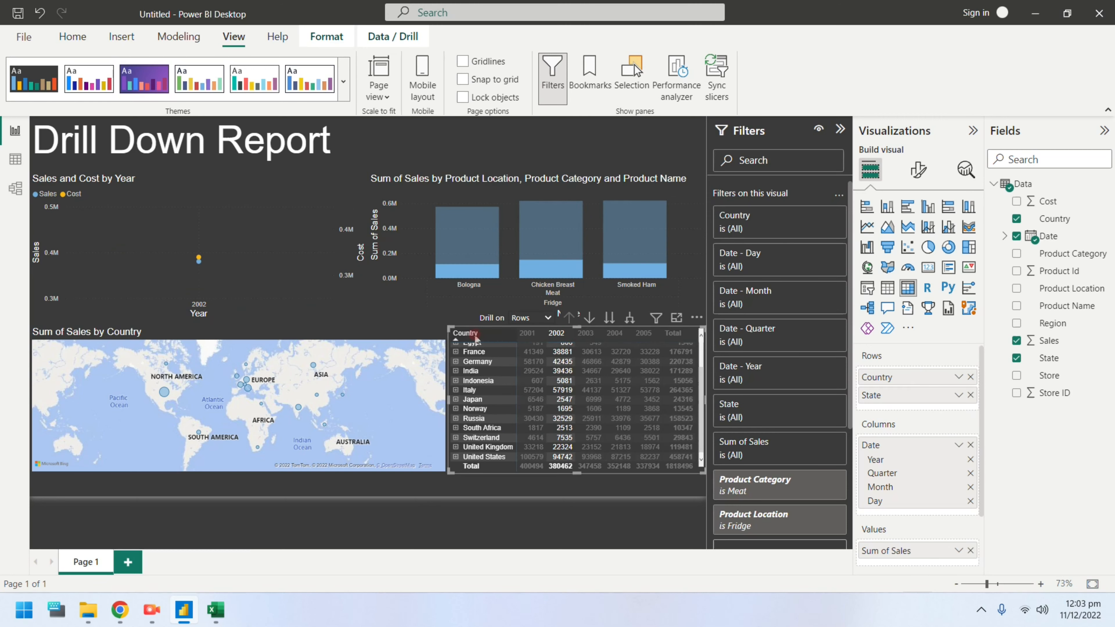
scroll(476, 338, up, 2)
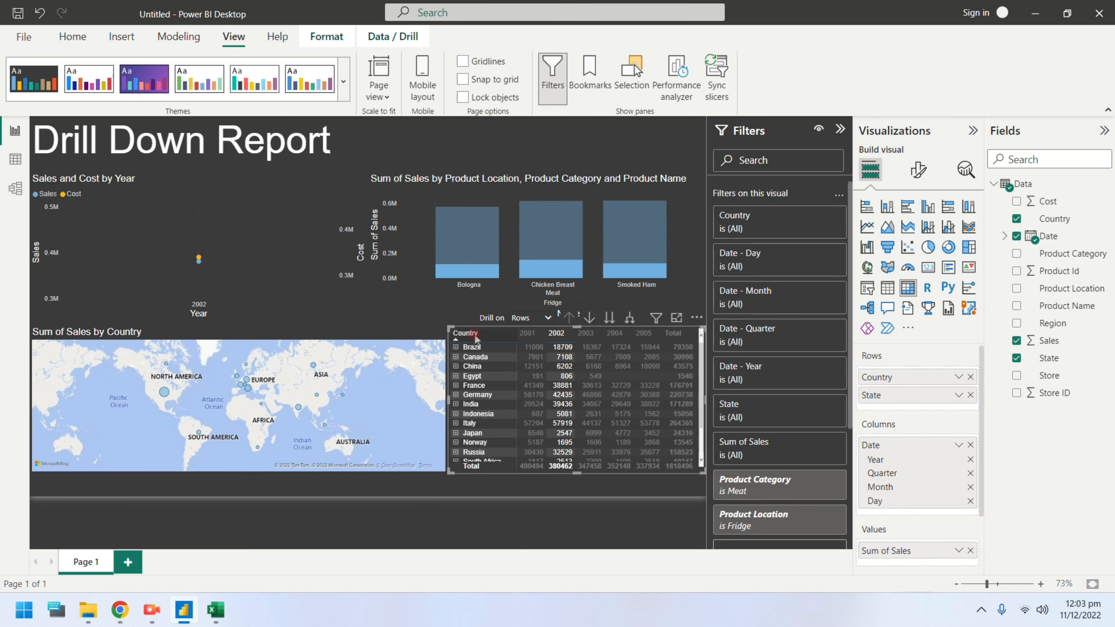
click(527, 334)
click(676, 334)
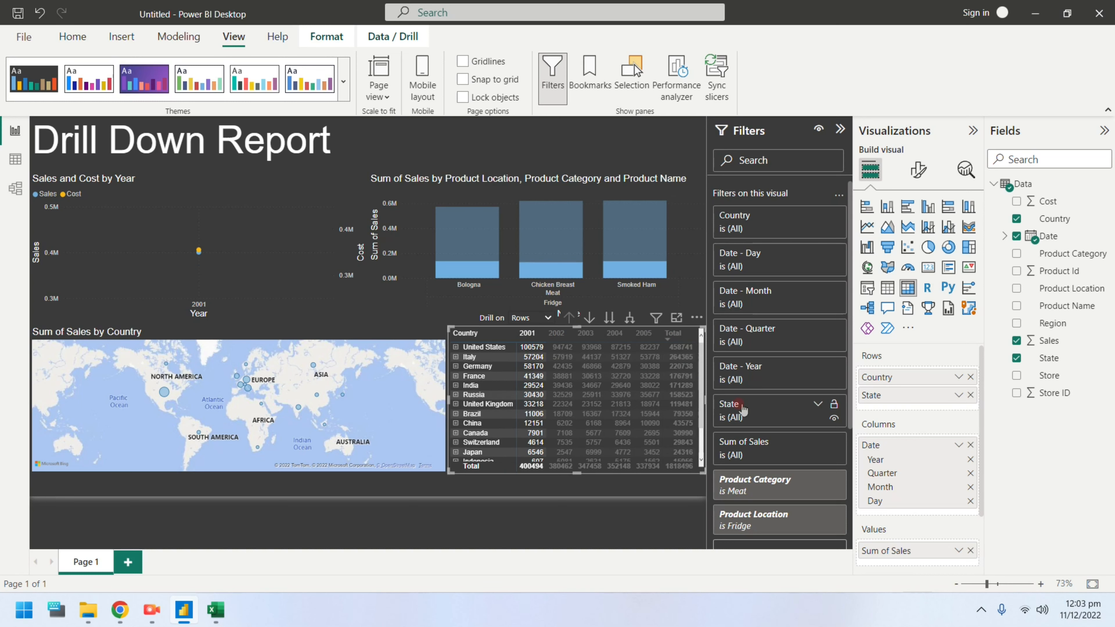
Step: Sort the matrix by Total in ascending order and clear the 2001 cross-filter from the report
click(679, 334)
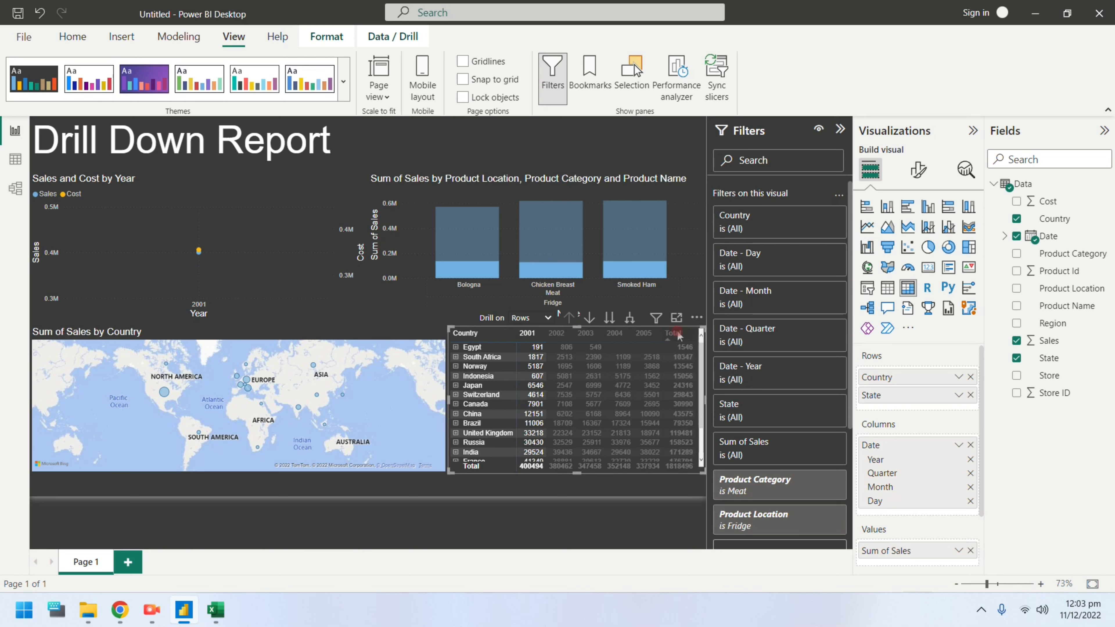
click(530, 339)
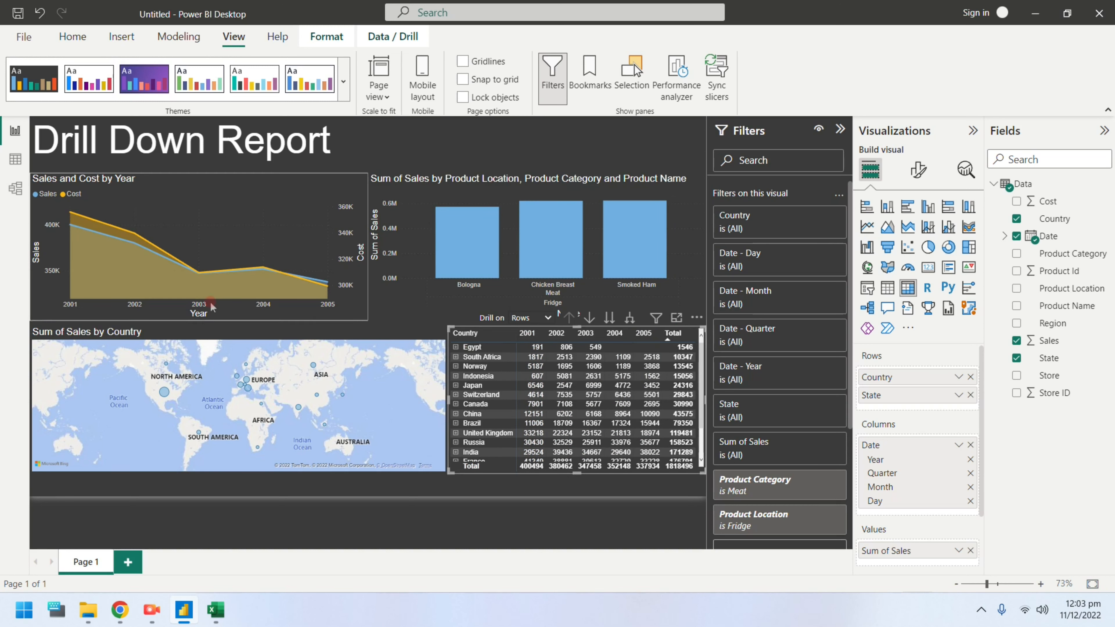
click(61, 314)
click(557, 344)
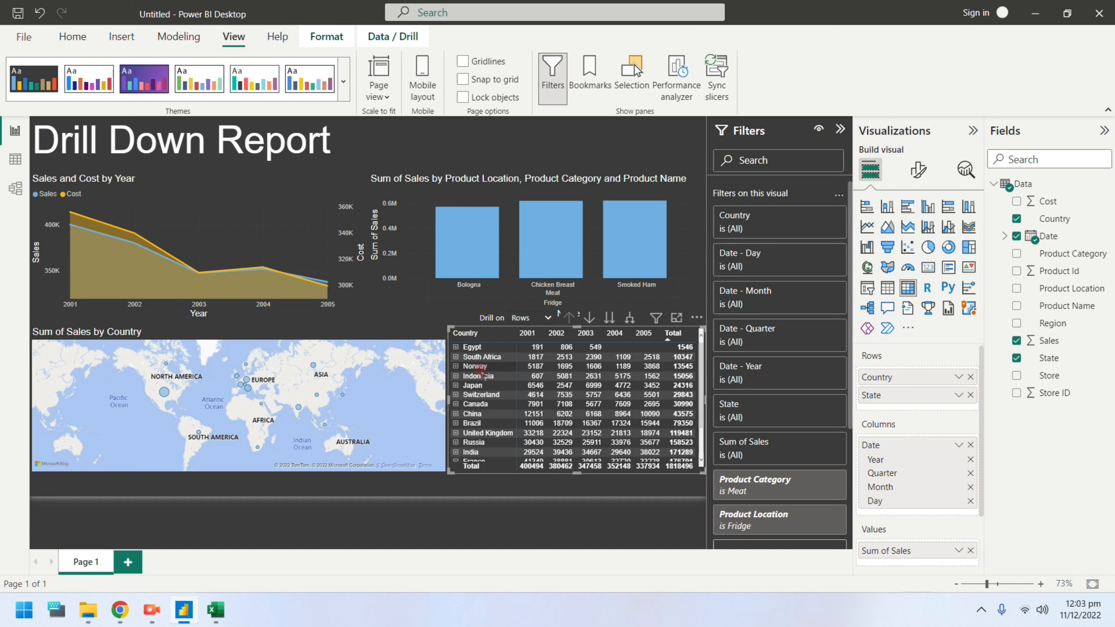
Step: Rename the Sum of Sales value in the matrix as Sales
scroll(912, 505, down, 1)
scroll(908, 503, down, 2)
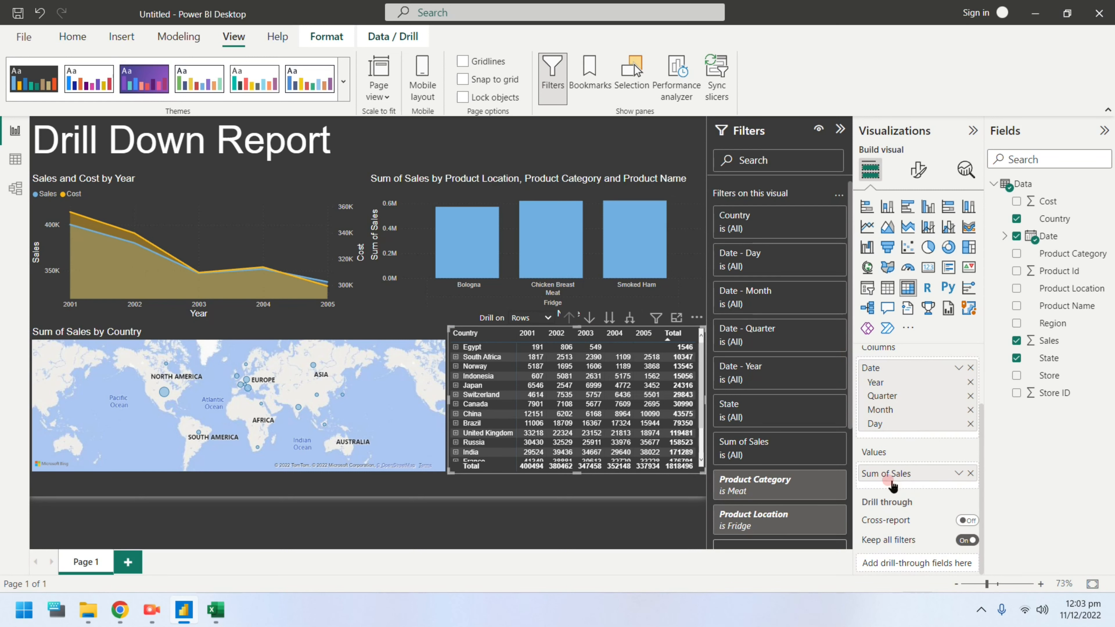
click(887, 469)
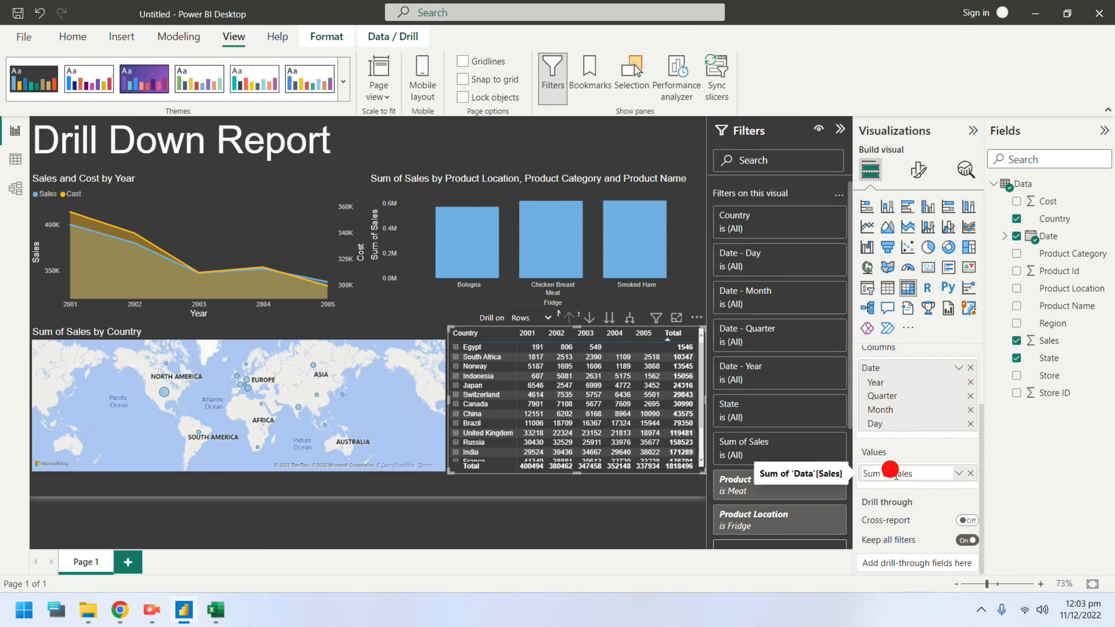
double_click(891, 472)
text(Sales)
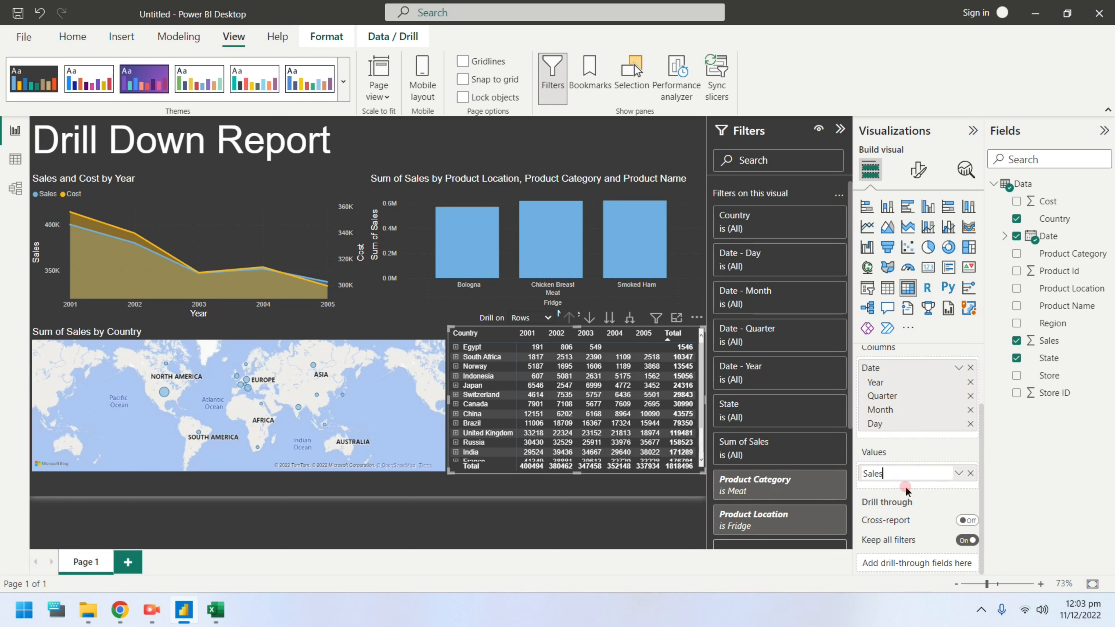
click(906, 490)
Step: Rename the map's Sum of Sales bubble size field as Sales
click(303, 359)
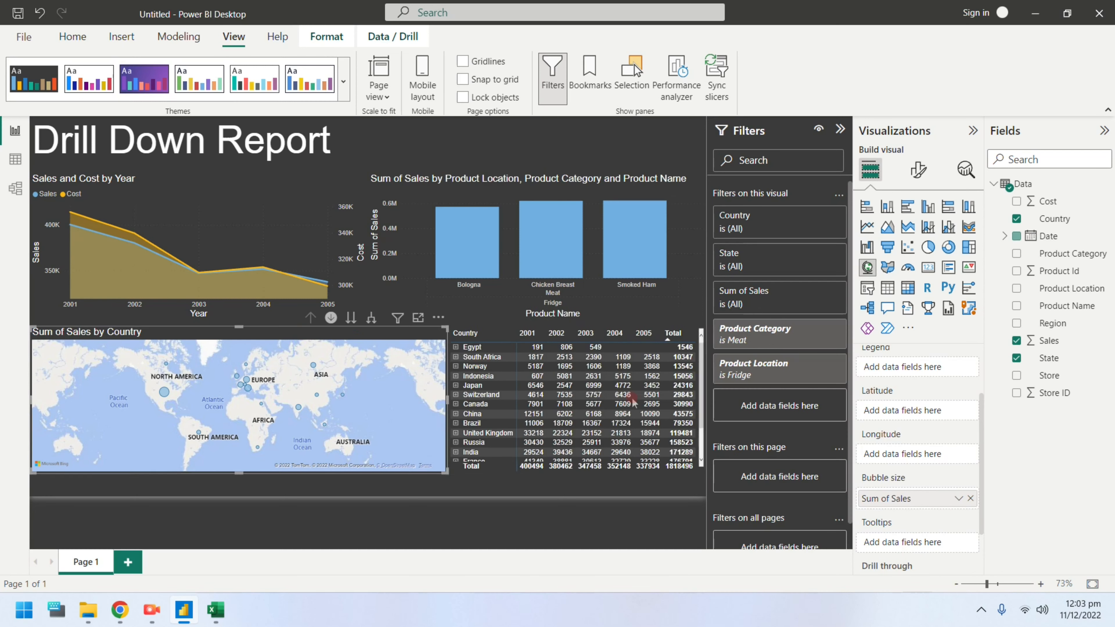
double_click(889, 499)
click(891, 499)
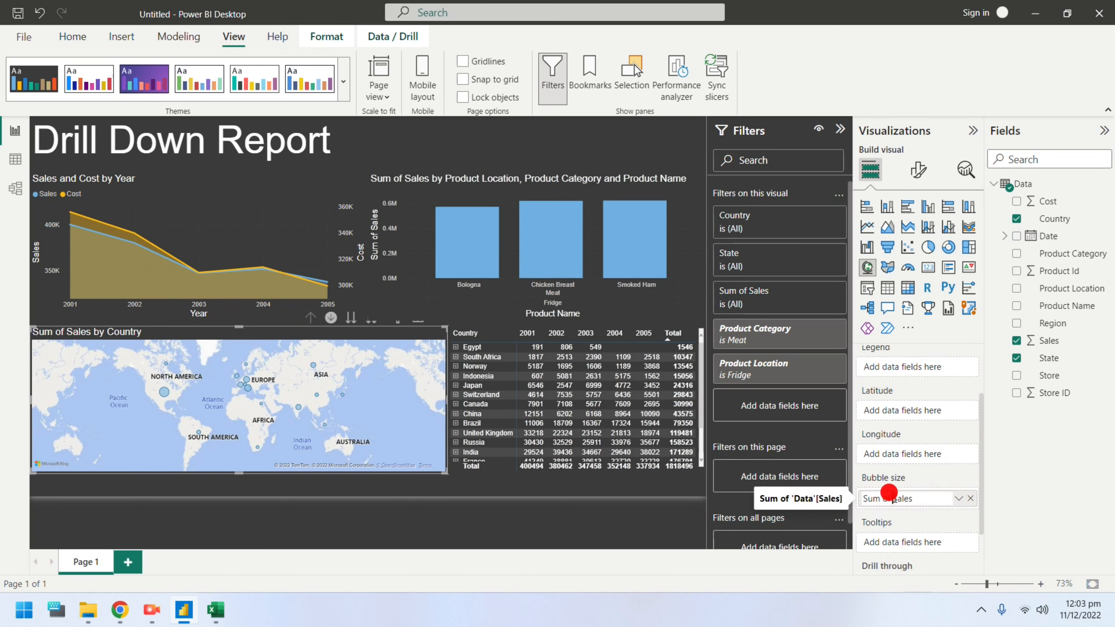
double_click(891, 499)
text(Sales)
key(Return)
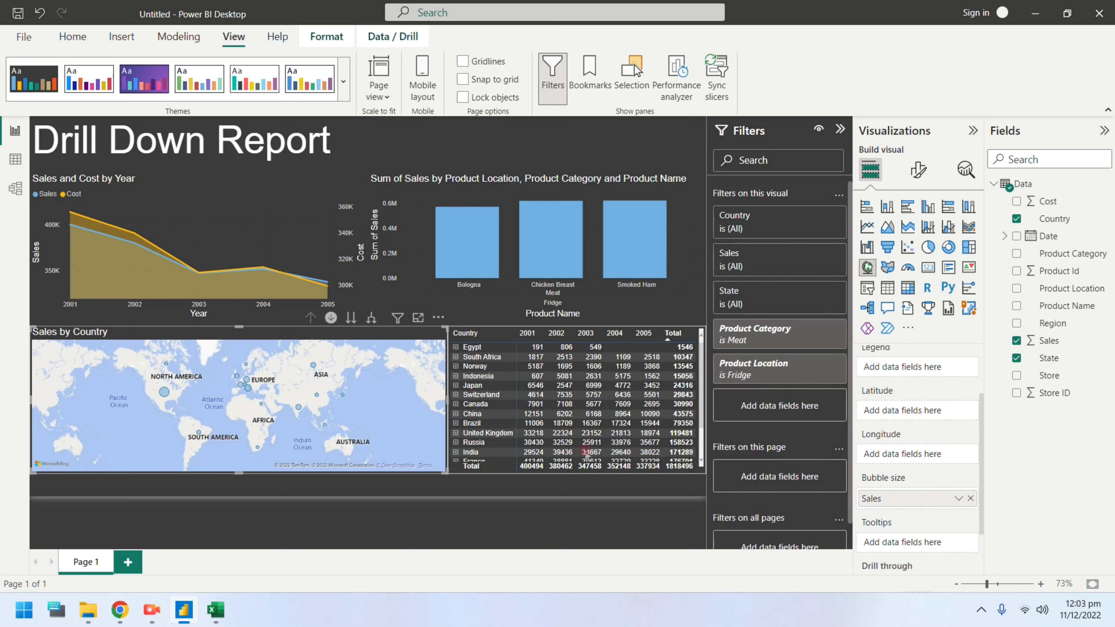
Step: Rename the Sum of Sales field on the product column chart's Y-axis as Sales
click(420, 298)
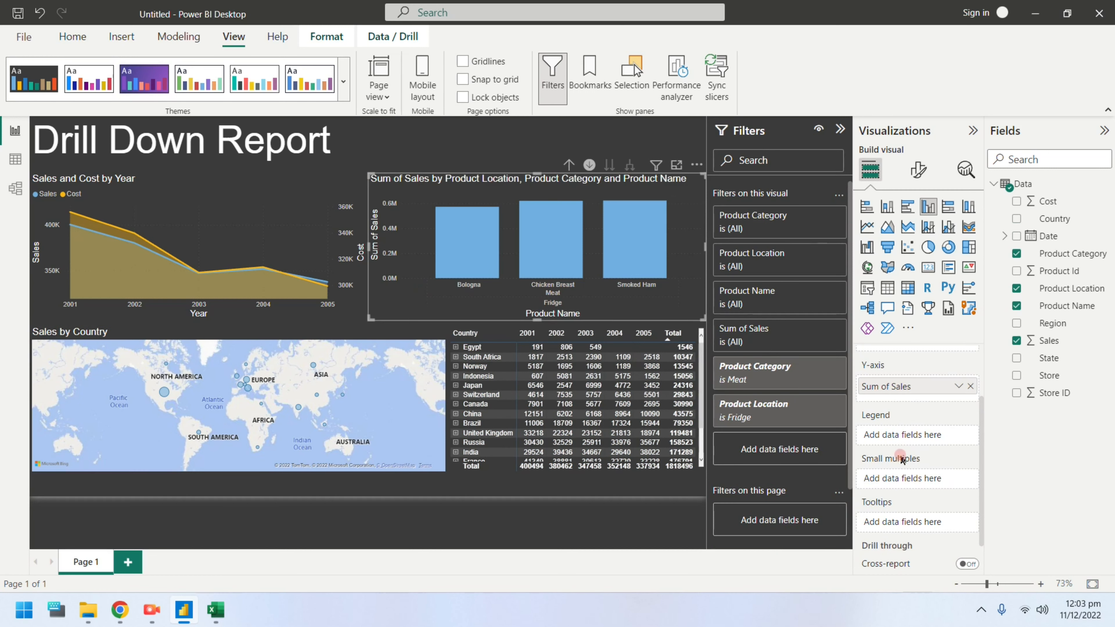
double_click(893, 388)
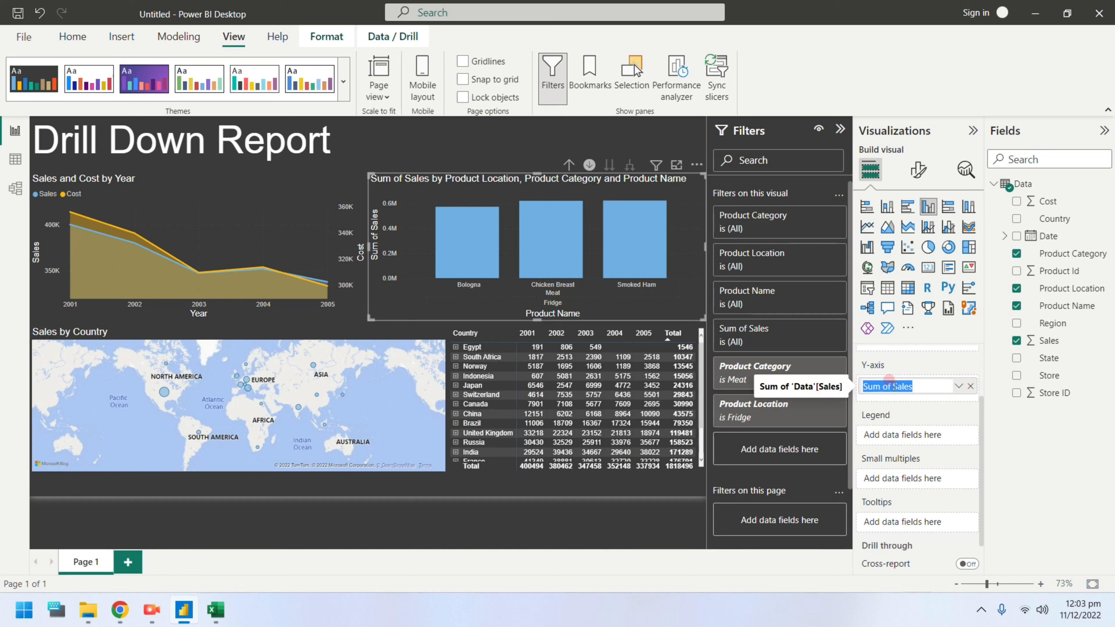
click(894, 386)
drag(892, 386, 793, 387)
key(BackSpace)
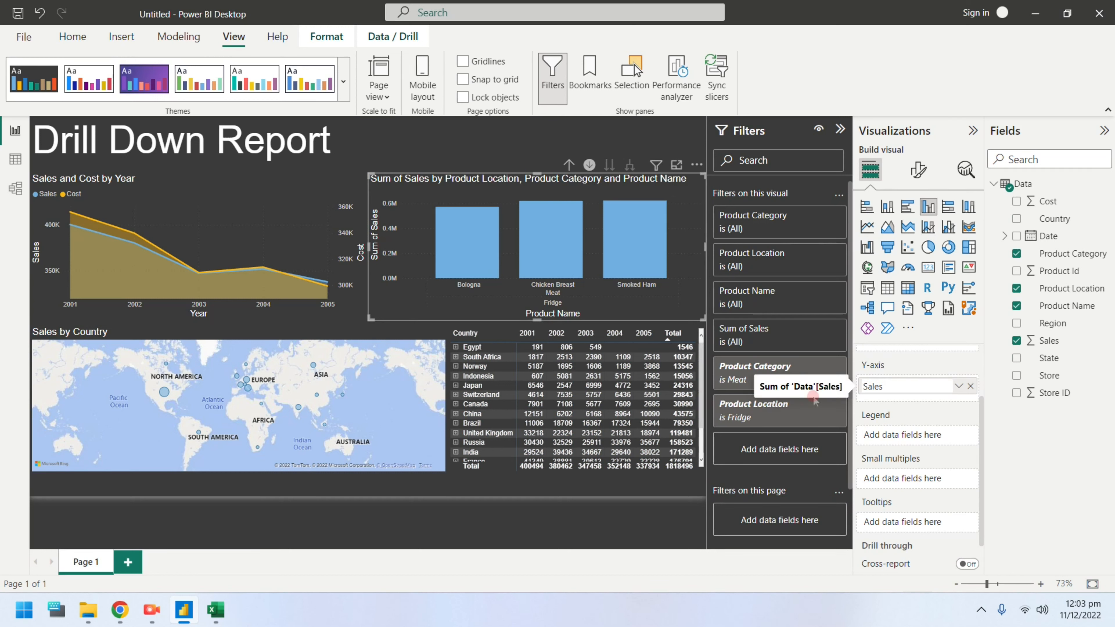
click(502, 177)
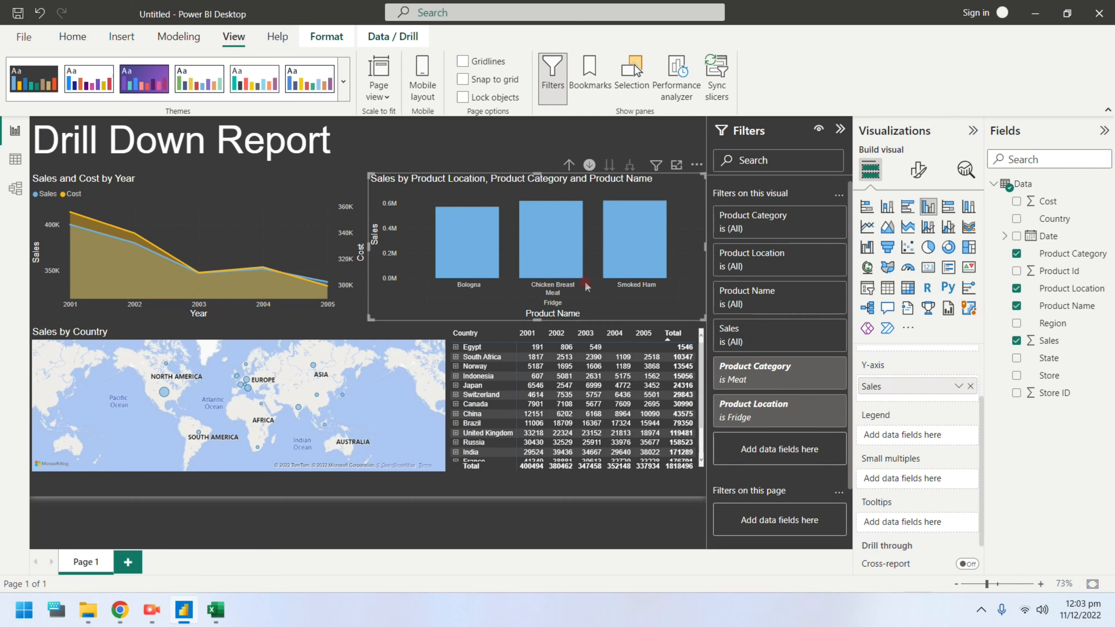
Step: Review the matrix's country rows down to the United States and clear the visual selection
click(571, 431)
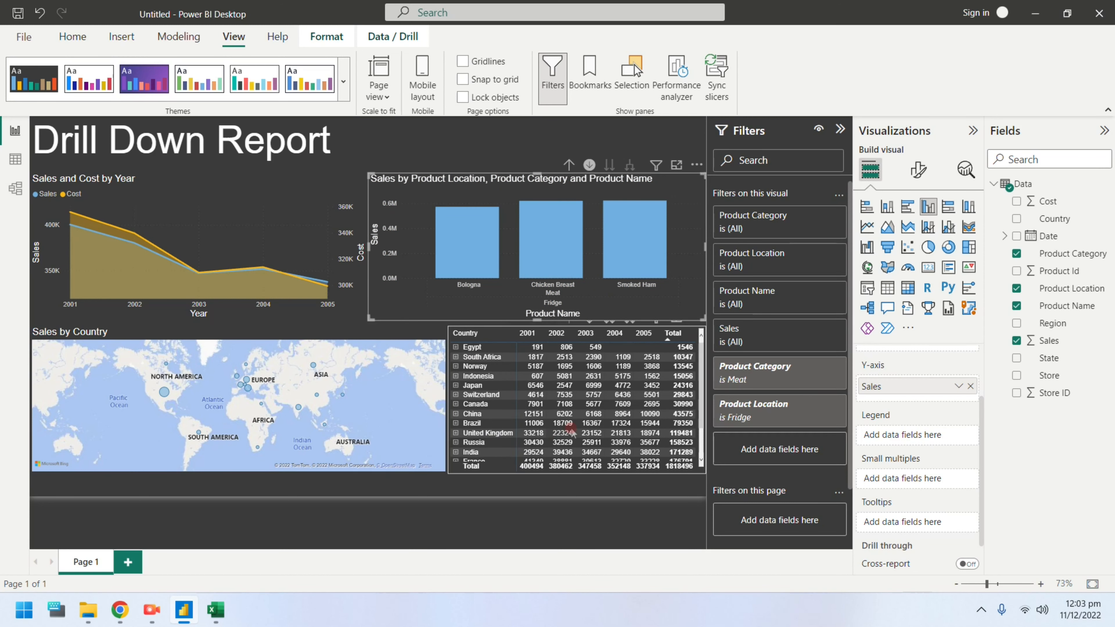
scroll(682, 421, down, 2)
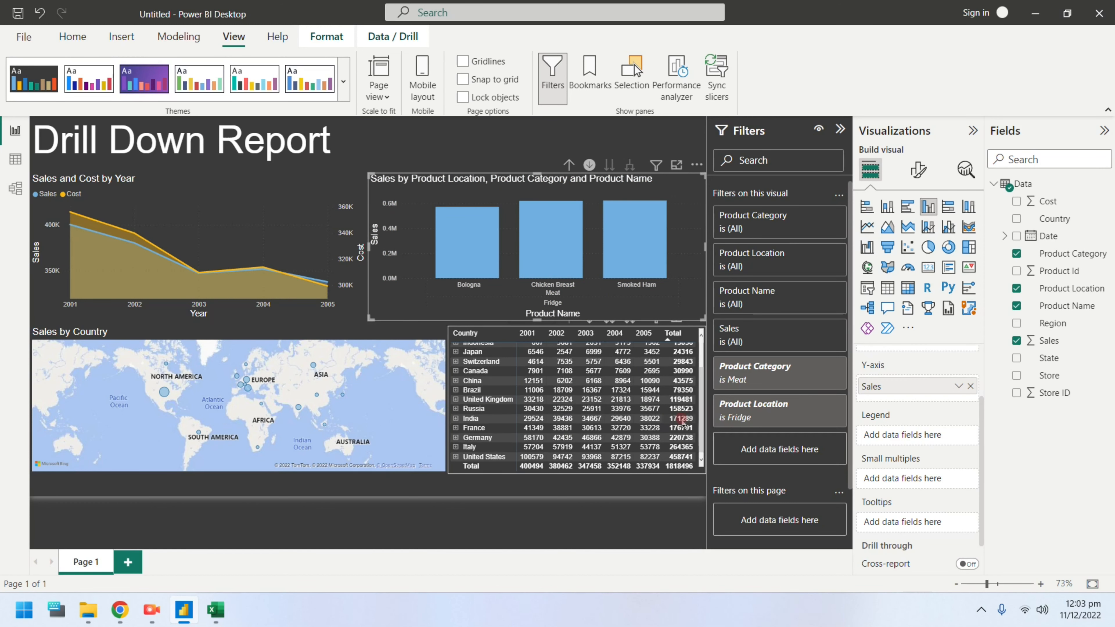
scroll(682, 422, up, 2)
click(530, 510)
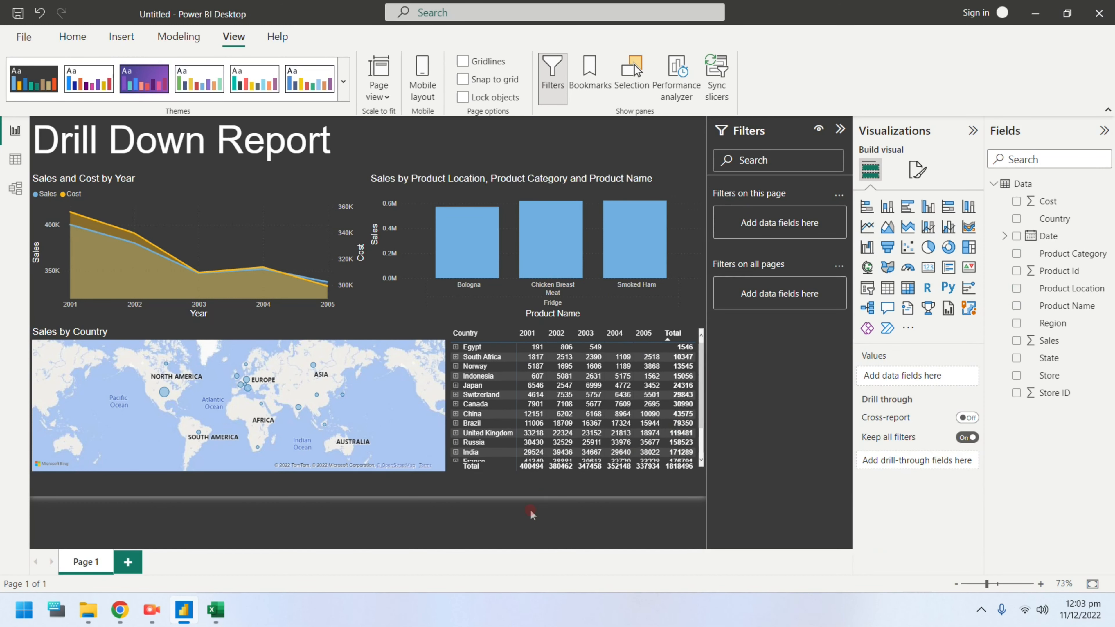
Step: Drill the product column chart up from Product Name through Product Category to Product Location
click(89, 179)
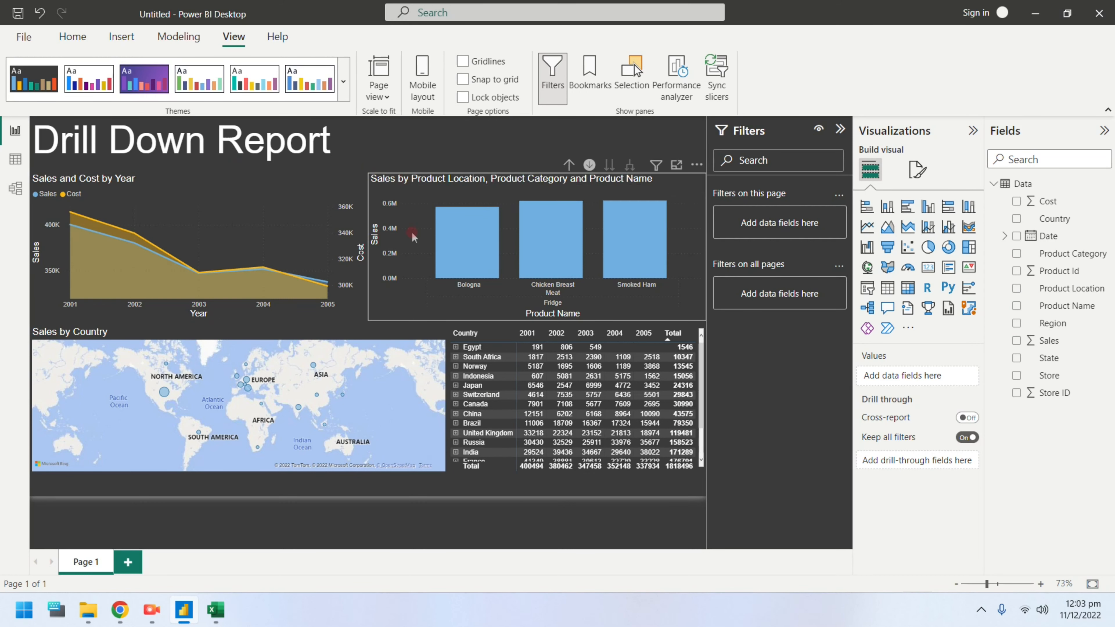
click(390, 440)
click(471, 265)
click(568, 166)
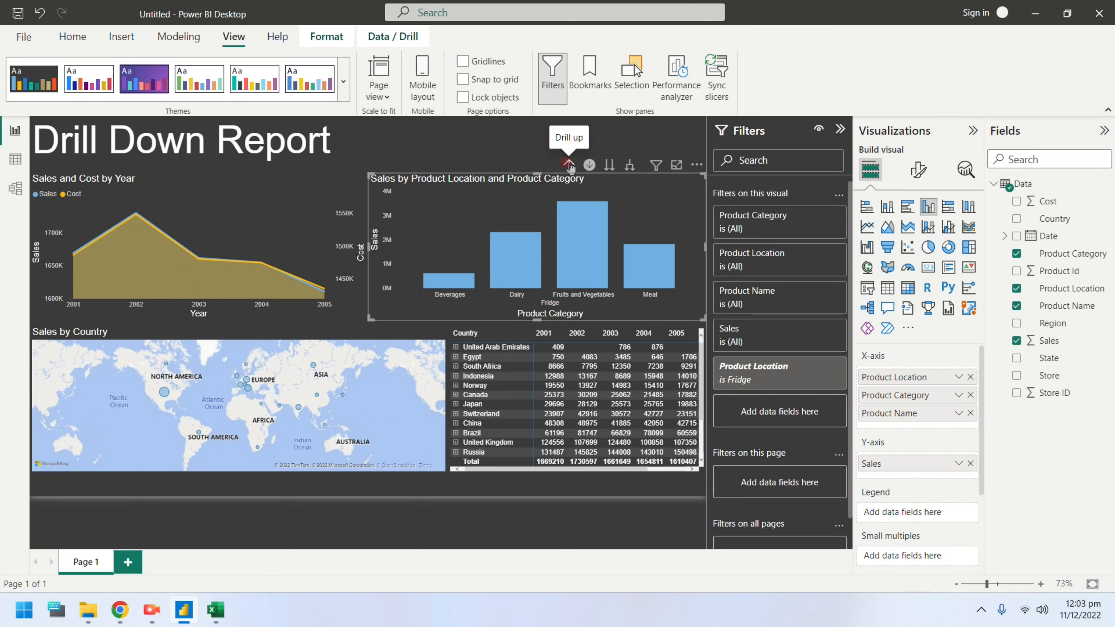
click(568, 165)
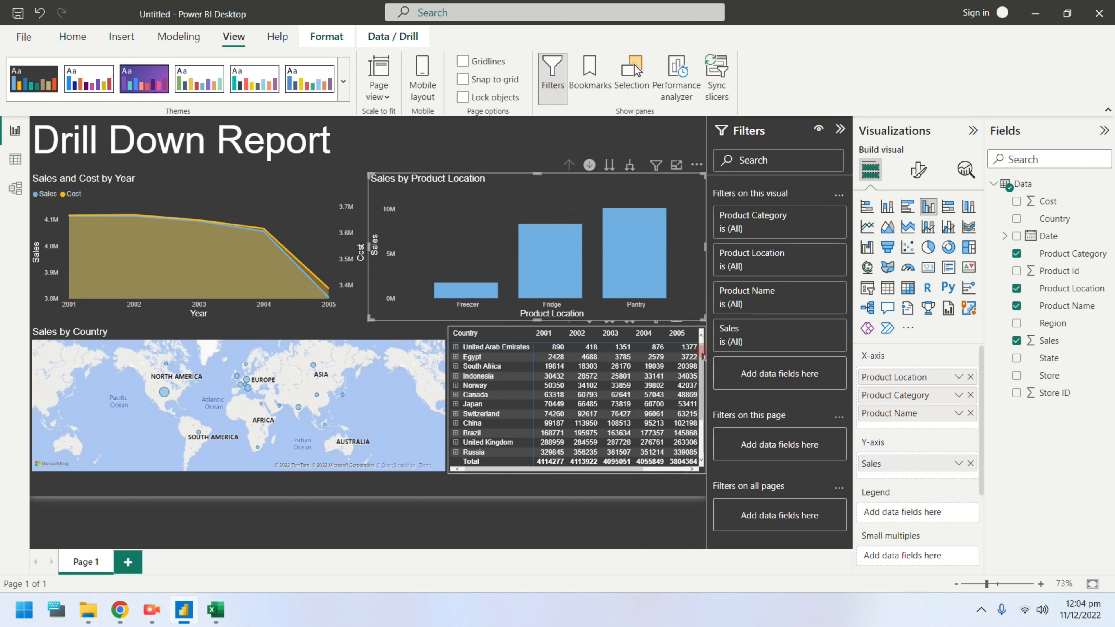
Step: Expand Japan in the matrix and cross-filter the report by Ehime Prefecture and by Kumamoto Prefecture
drag(701, 367, 702, 400)
click(455, 359)
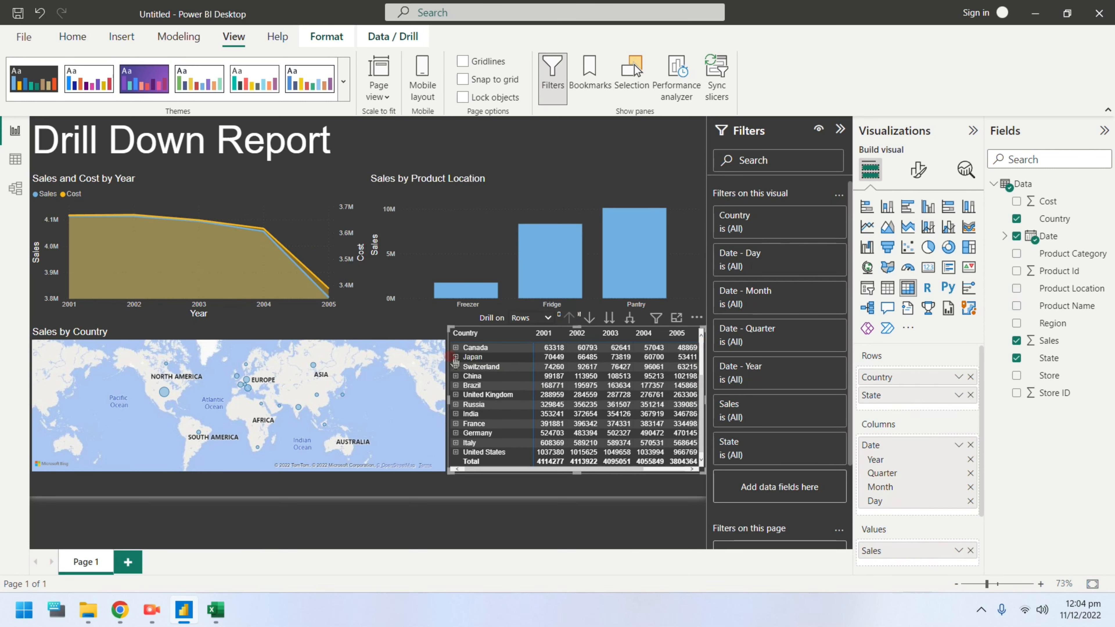
click(455, 357)
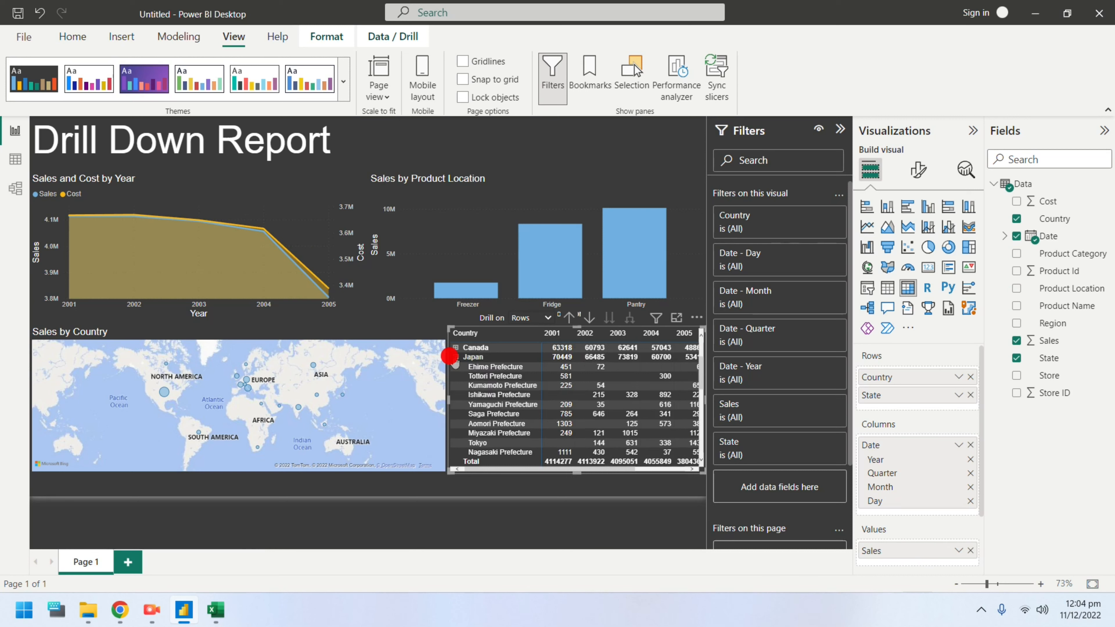
click(507, 368)
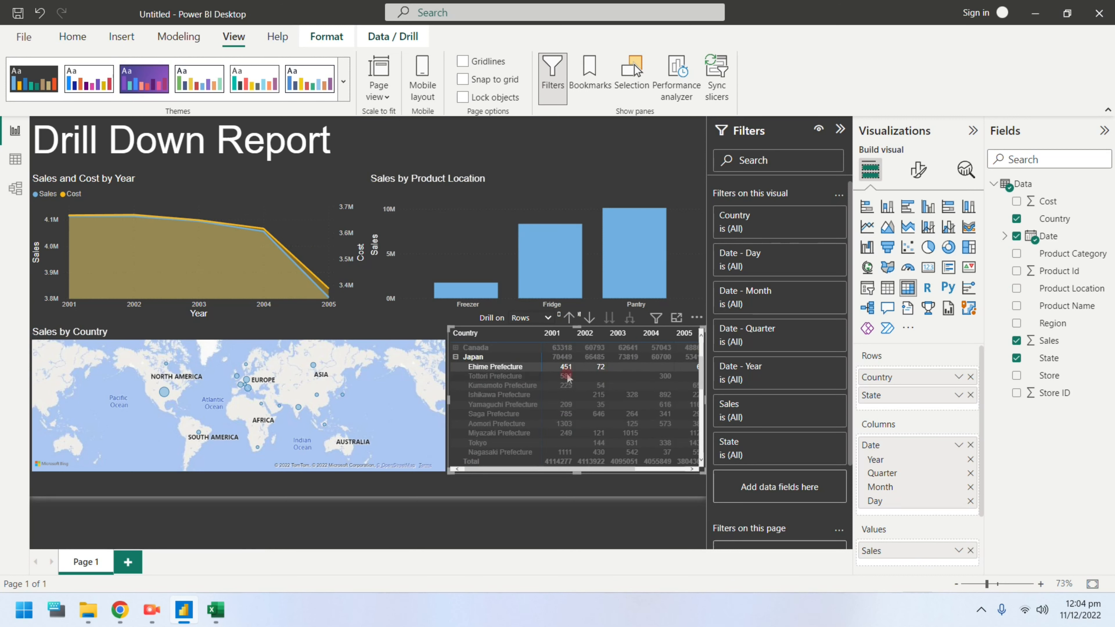
click(515, 384)
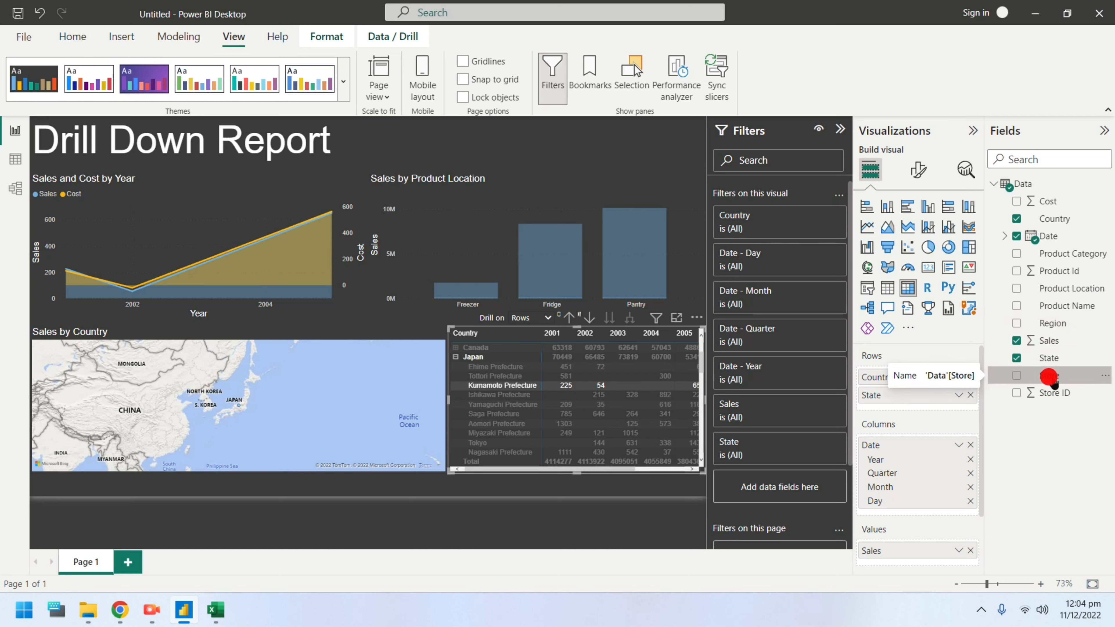
Step: Add Store below State in the matrix rows, test it with Ehime Prefecture's stores Uwajima and Iyo, and collapse Japan
drag(1049, 377, 923, 409)
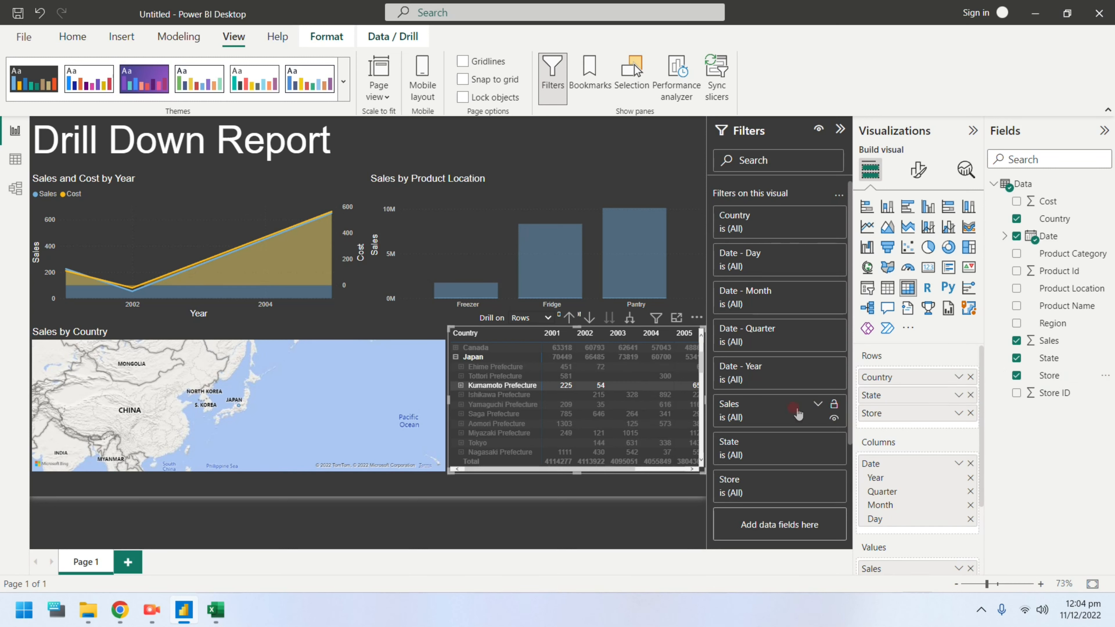
click(460, 368)
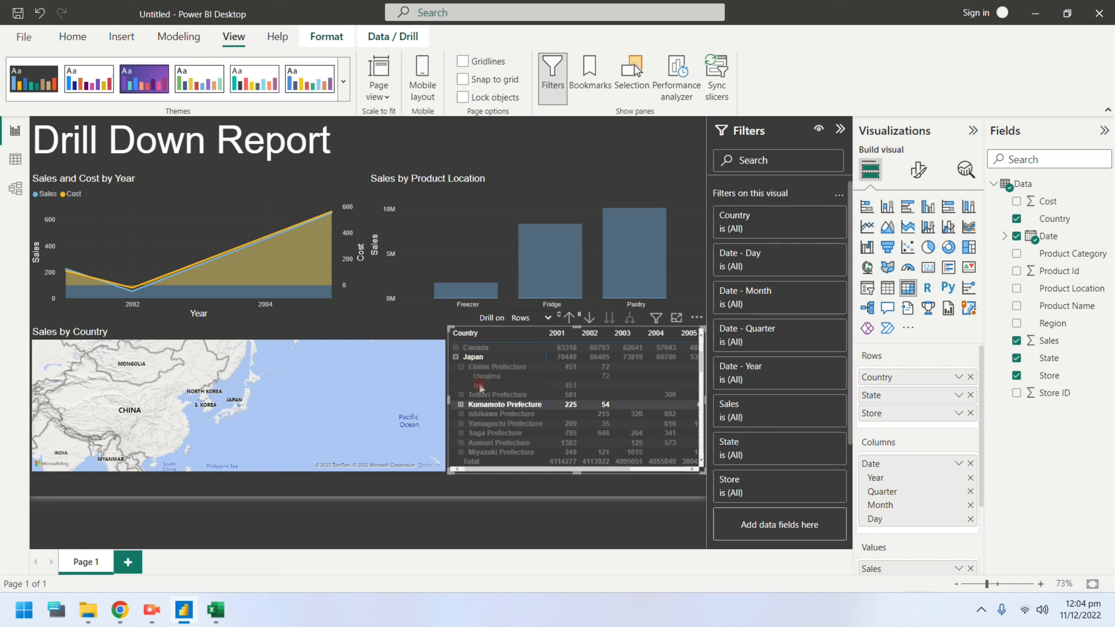
click(489, 378)
click(495, 386)
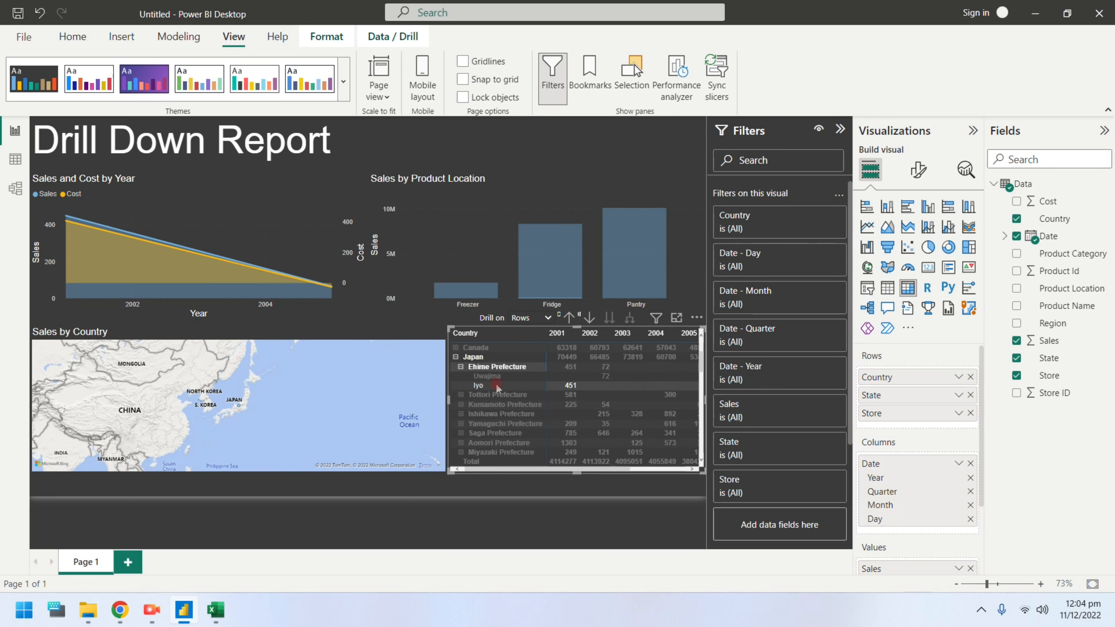
click(455, 356)
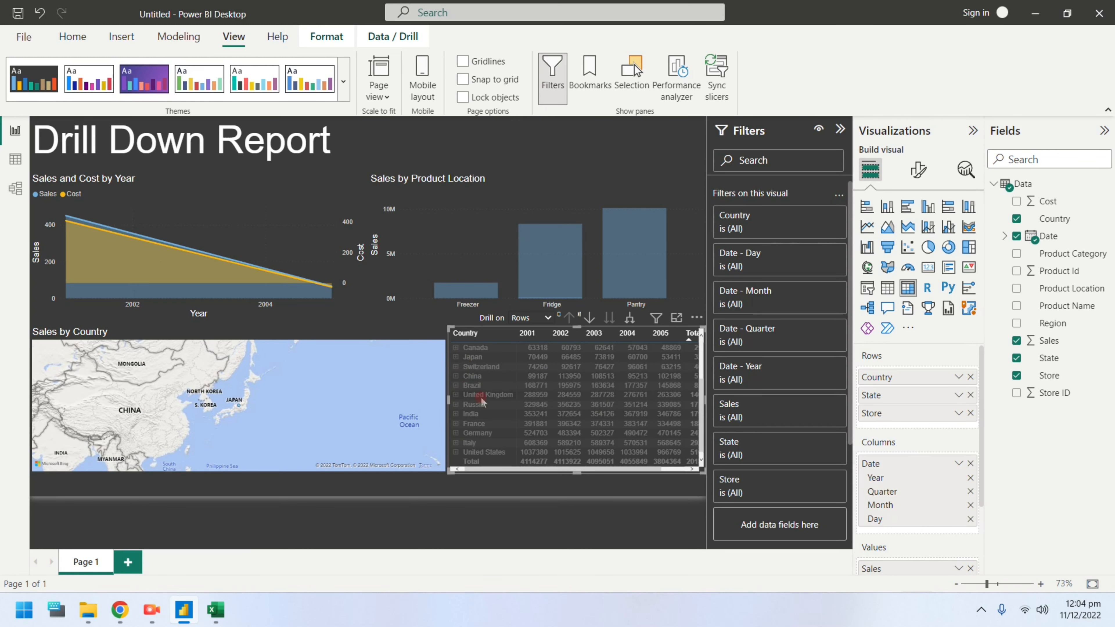
Step: Expand the United States and Nevada in the matrix, and cross-filter the report by individual Nevada stores and by Nevada
click(456, 454)
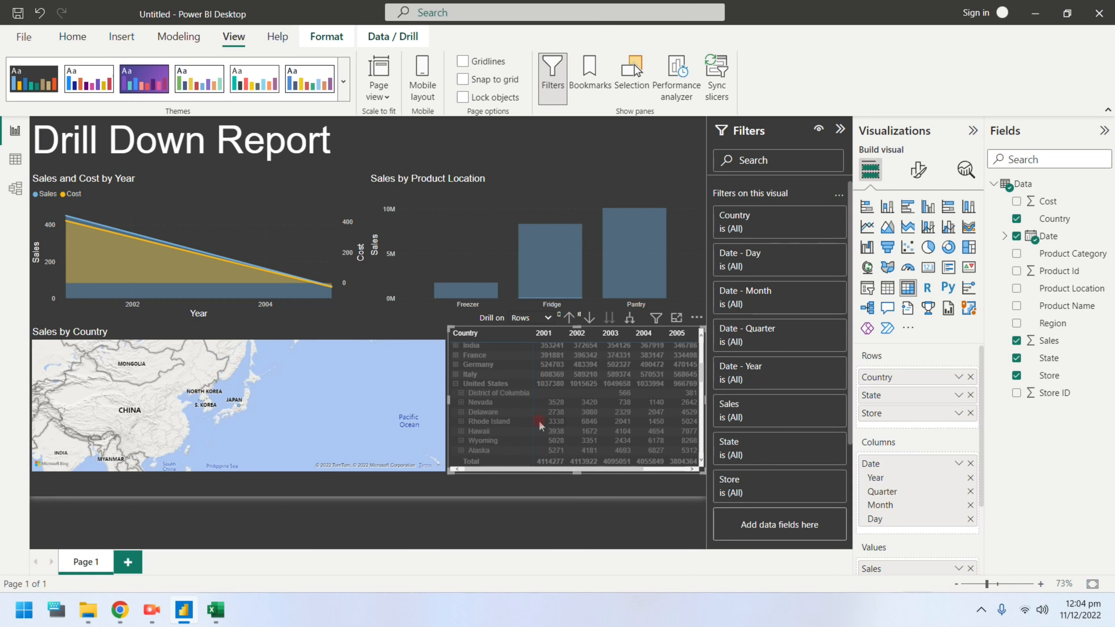
click(461, 404)
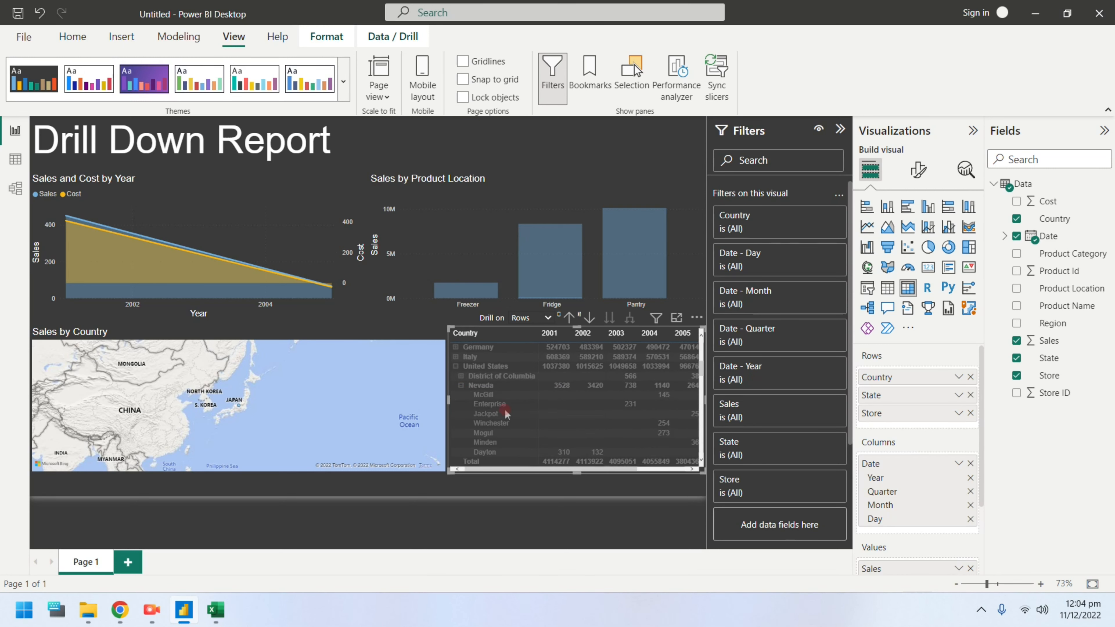
click(489, 397)
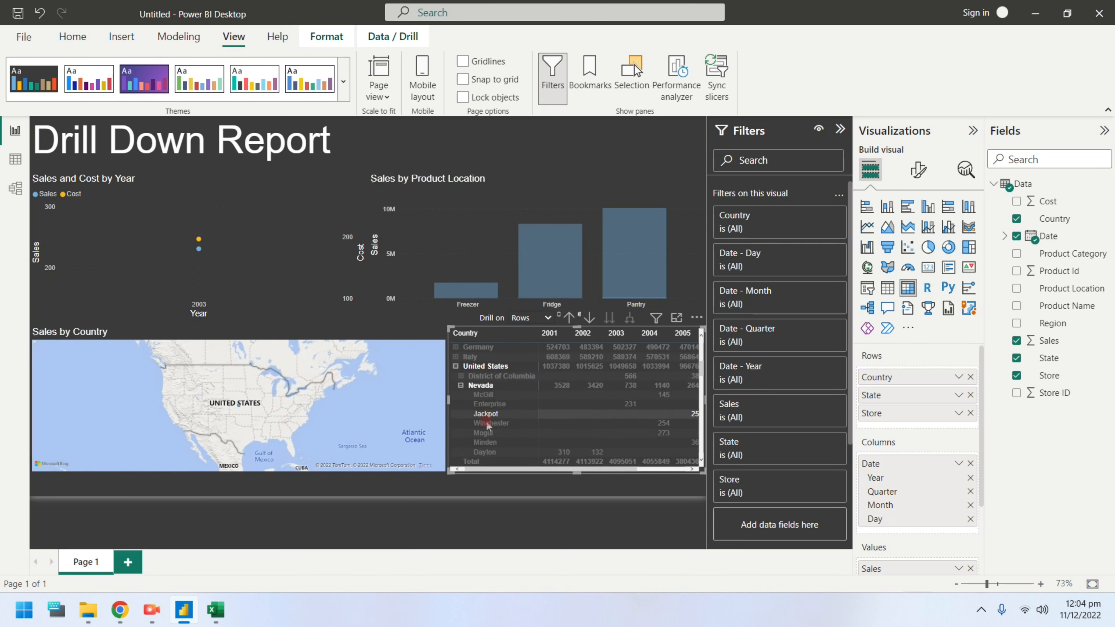
click(486, 413)
click(486, 424)
click(487, 433)
click(481, 387)
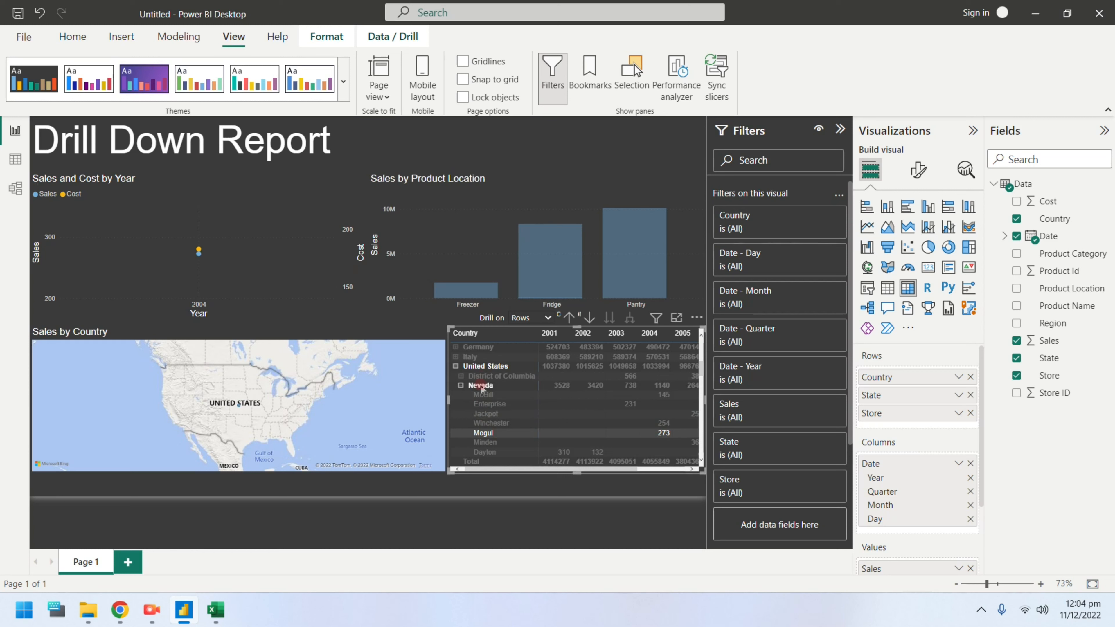
click(480, 387)
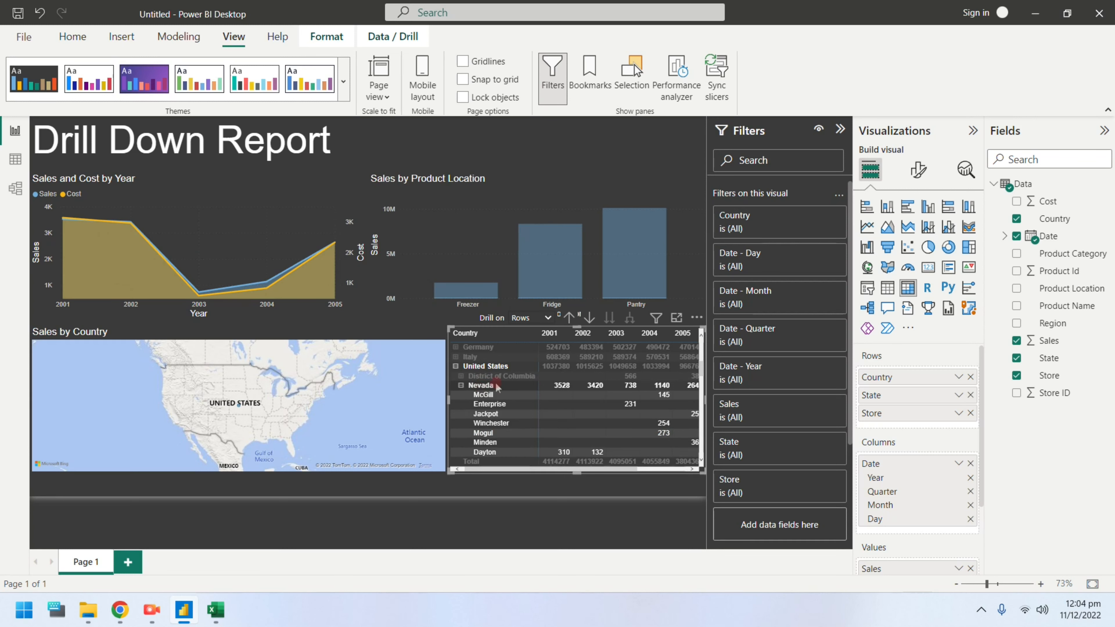
Step: Collapse Nevada and expand Rhode Island in the matrix, cross-filtering the report by District of Columbia, Kingston and Cumberland
click(471, 379)
click(460, 386)
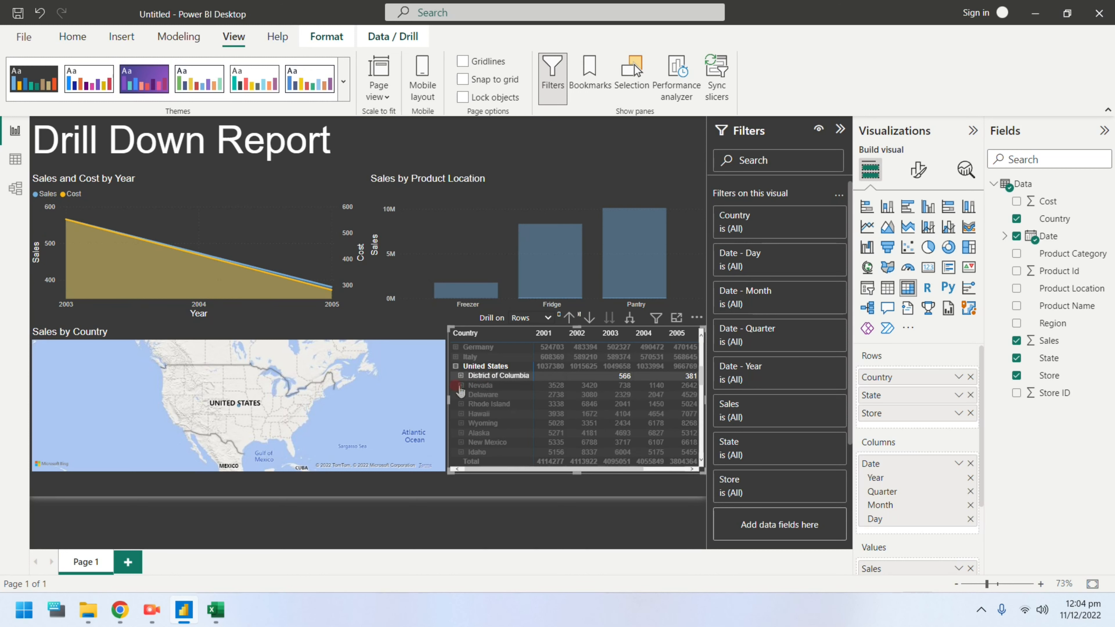
click(460, 404)
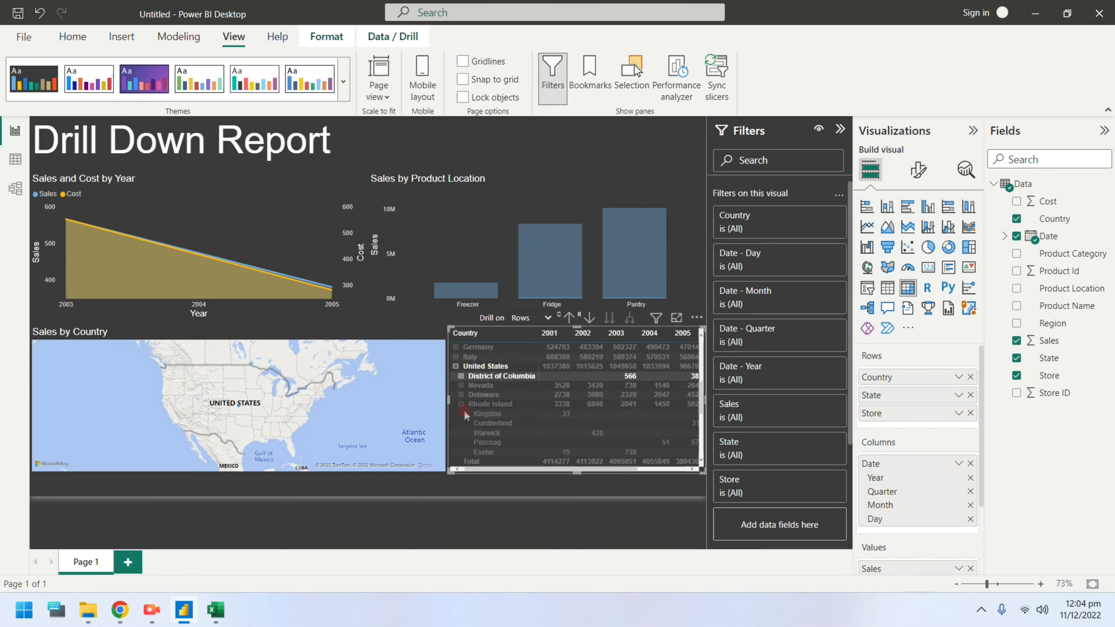
click(485, 414)
click(487, 424)
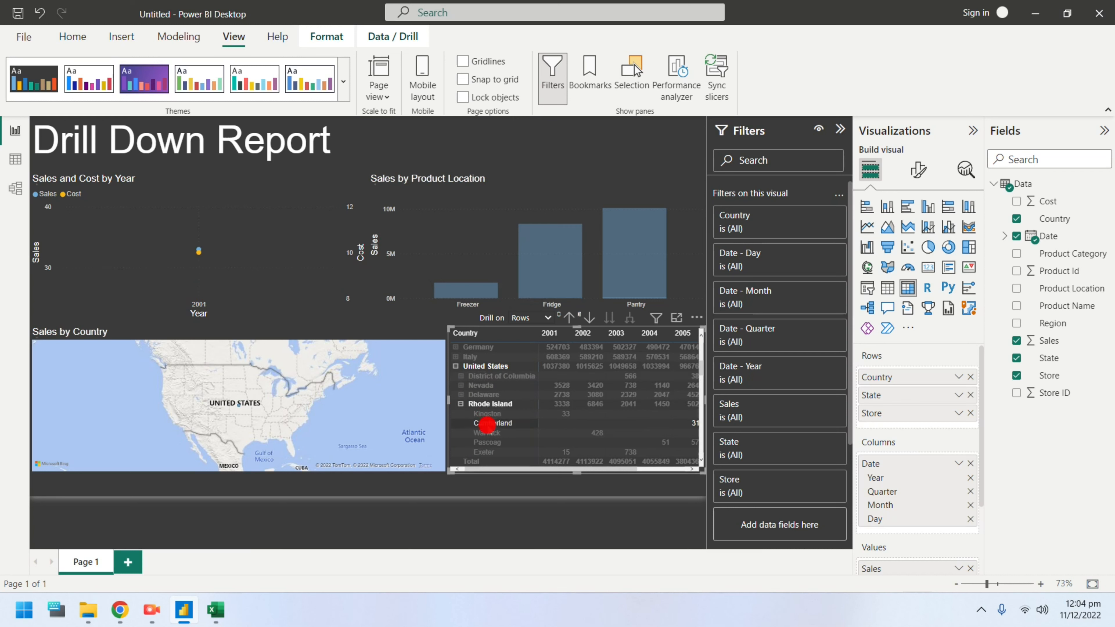
Step: Cross-filter the report by the Pascoag store, and collapse Rhode Island and the United States in the matrix
click(488, 443)
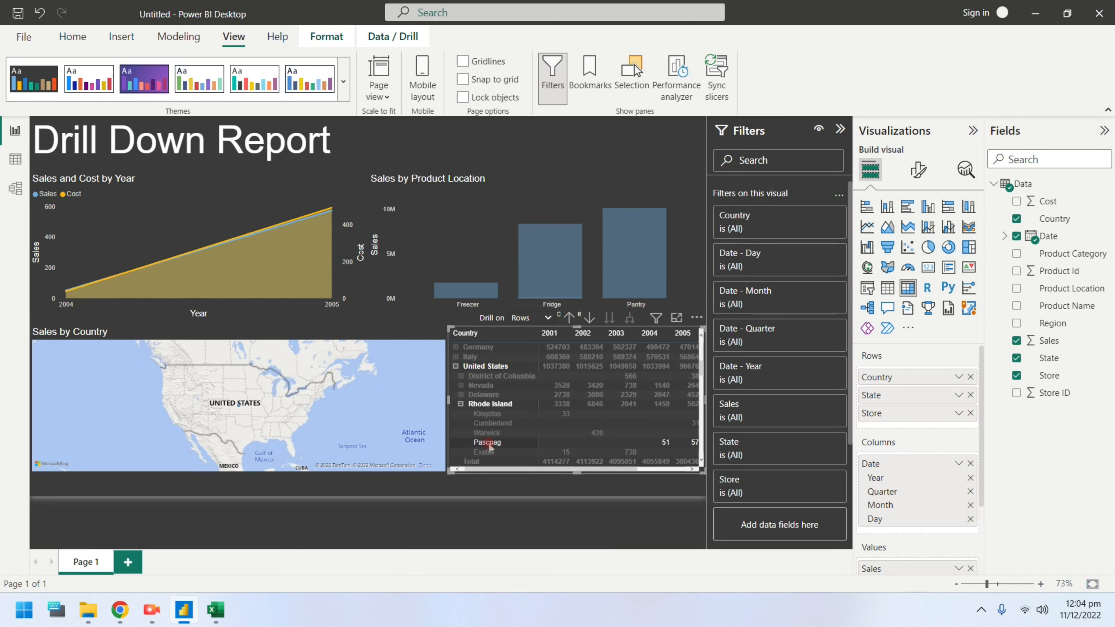
click(461, 404)
click(455, 367)
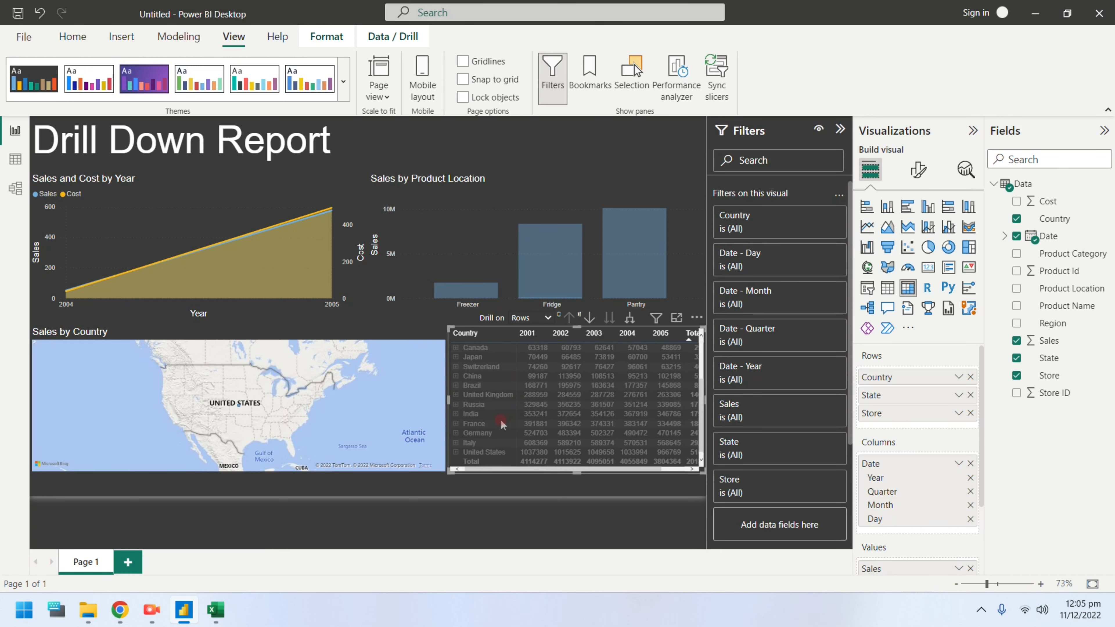
Step: Cross-filter the report by South Africa, Norway and Canada in turn from the matrix, and clear the selection
scroll(499, 421, up, 1)
scroll(498, 421, up, 1)
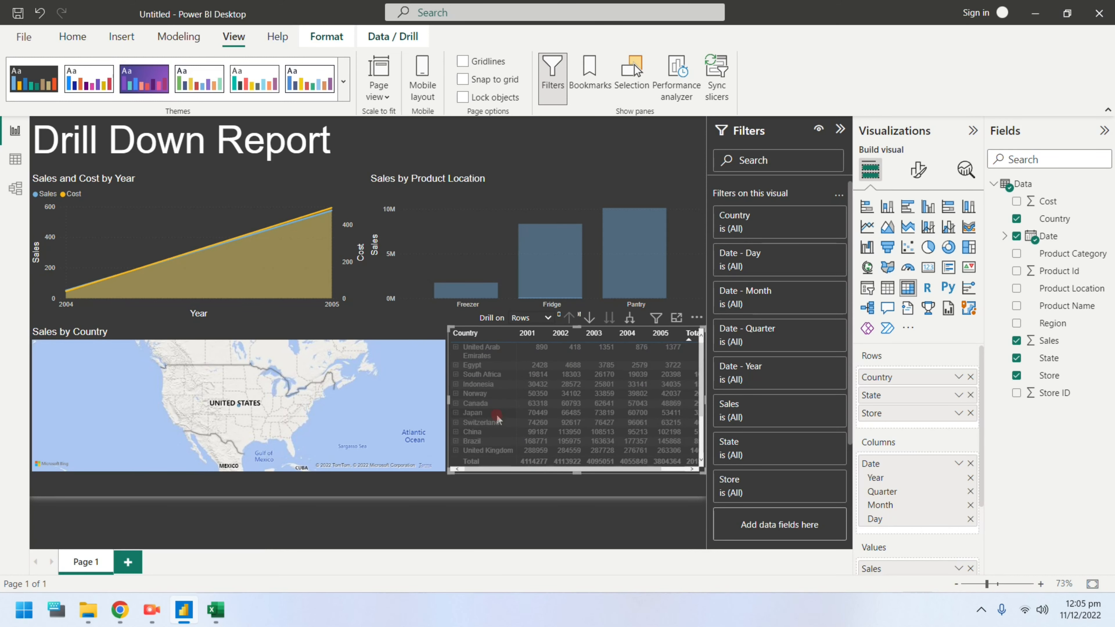
click(482, 375)
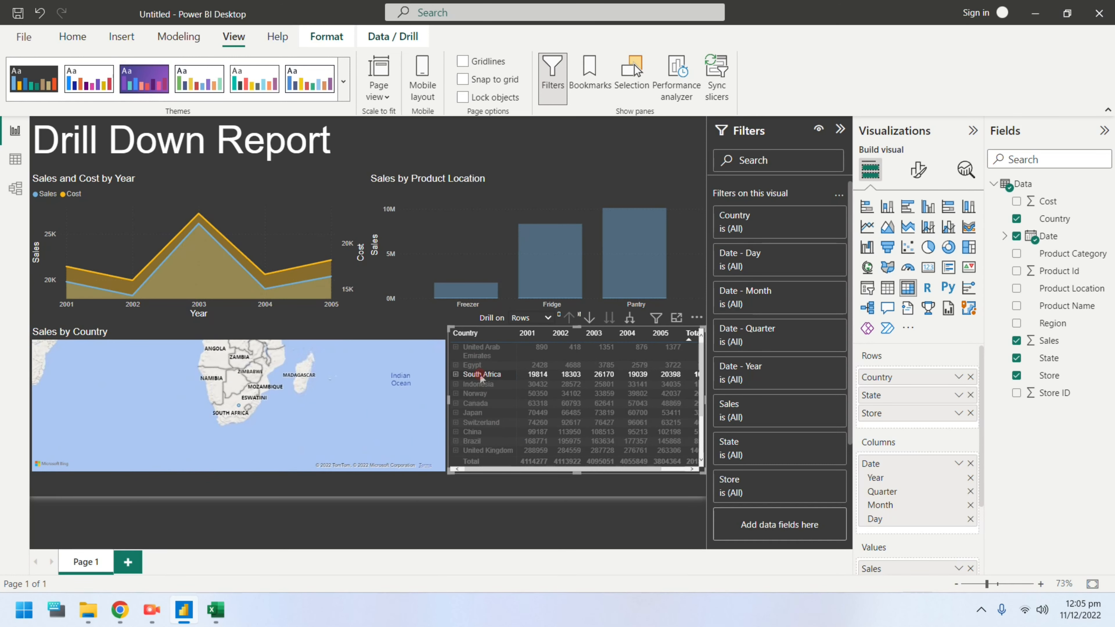
click(484, 395)
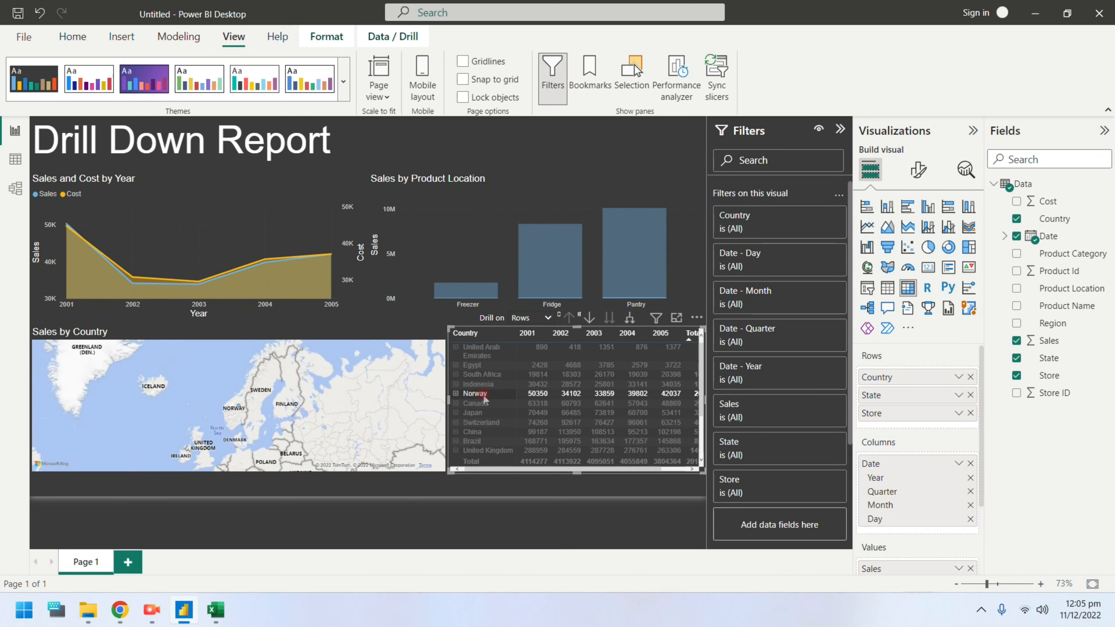
click(486, 407)
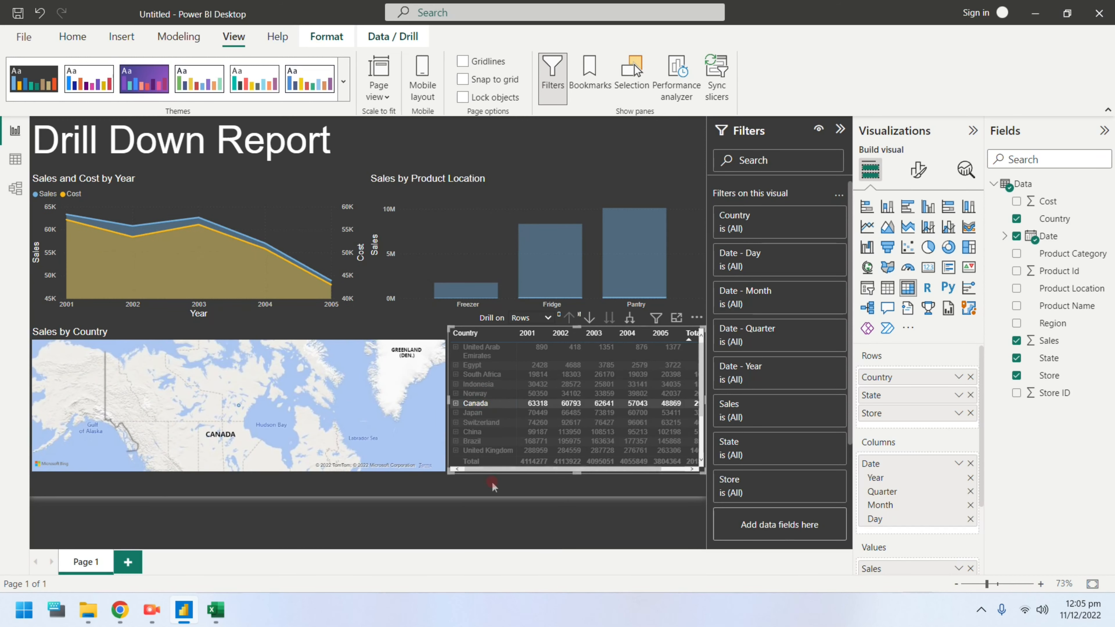
click(486, 406)
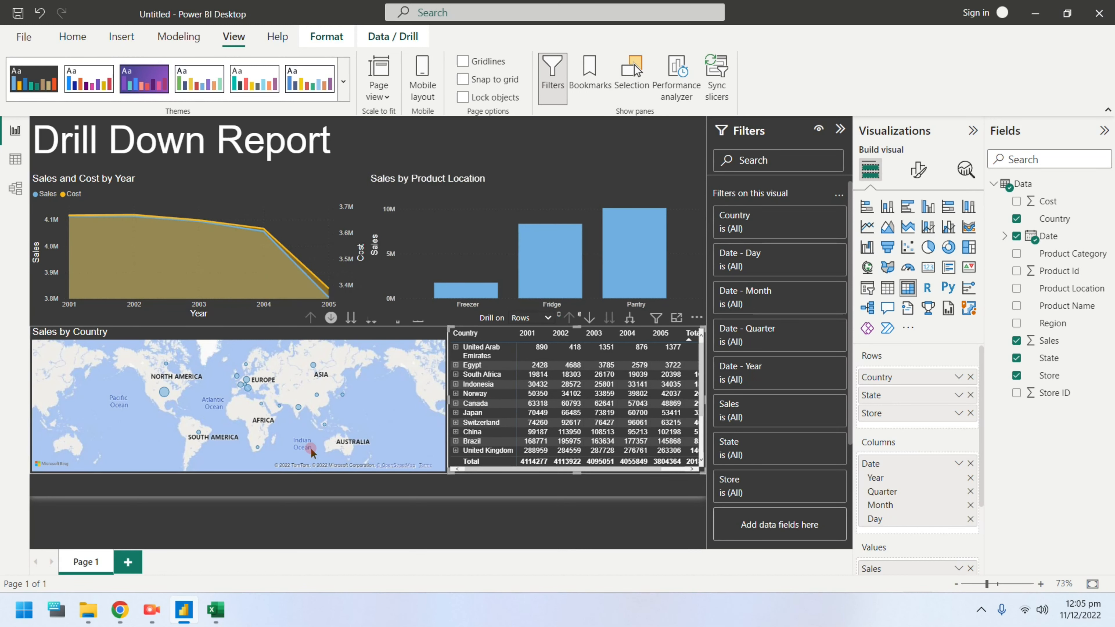
click(398, 501)
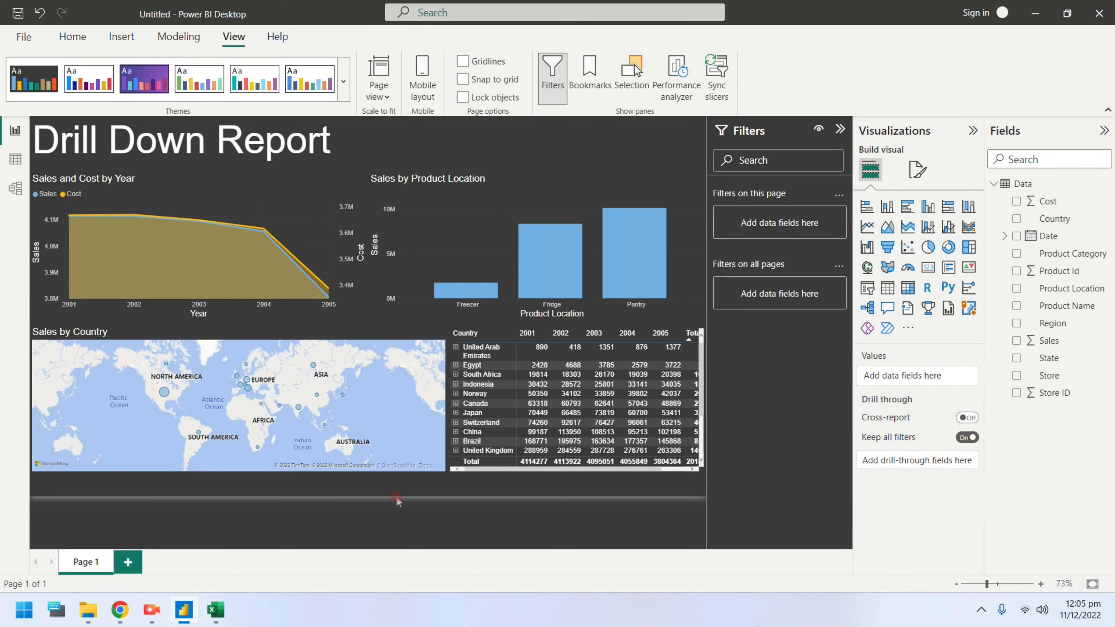
Step: Collapse the report filters to enlarge the canvas, and set the Sales by Country map's style to Aerial
click(839, 128)
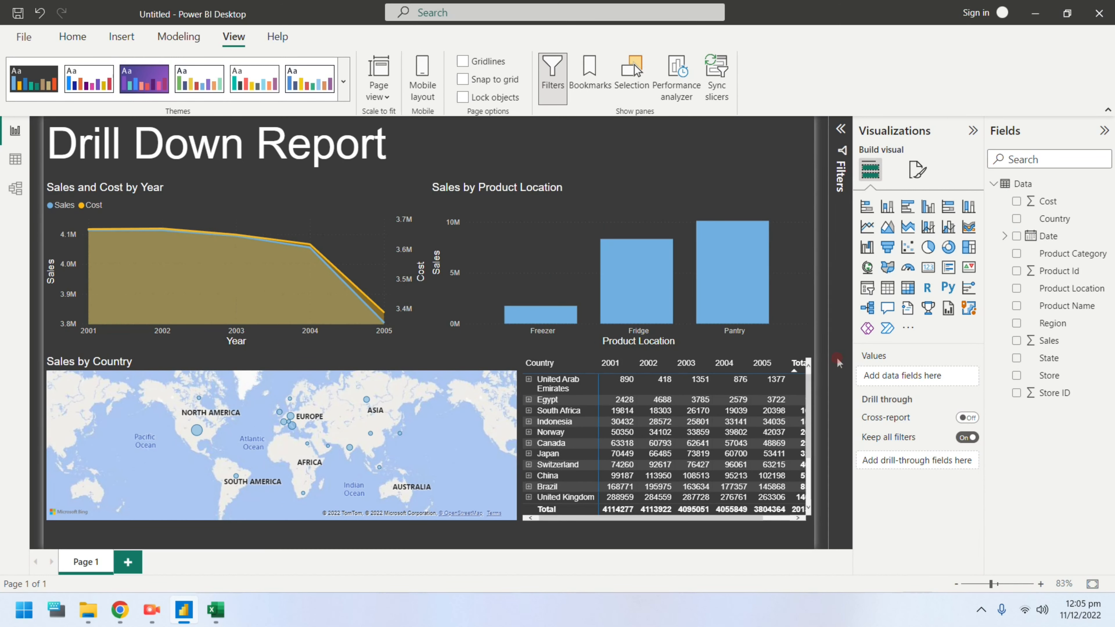
click(412, 408)
click(1016, 358)
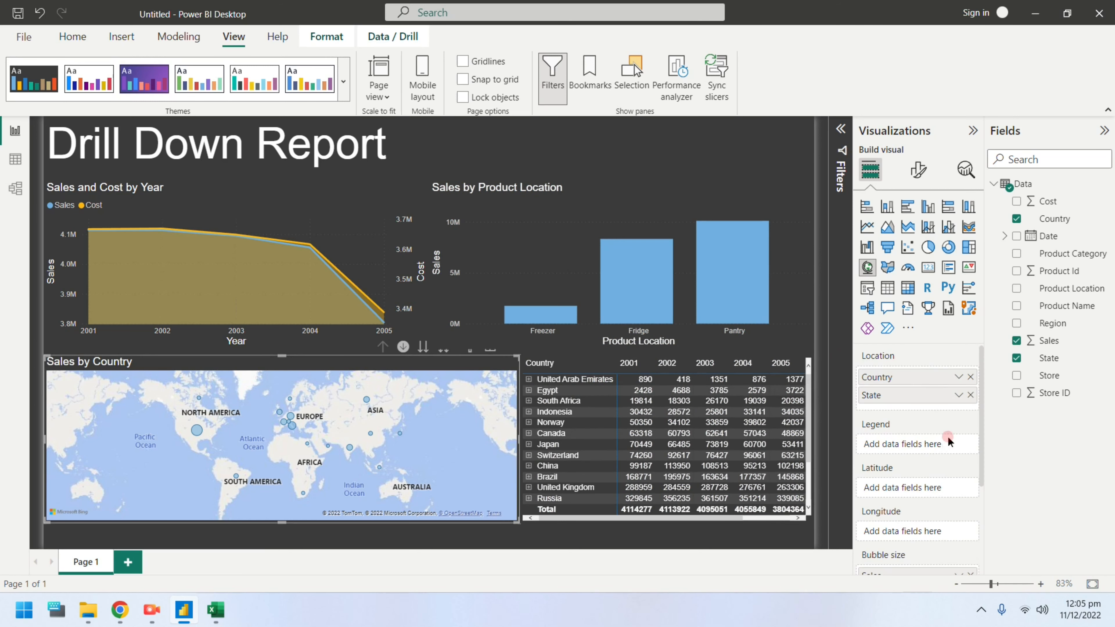
click(918, 170)
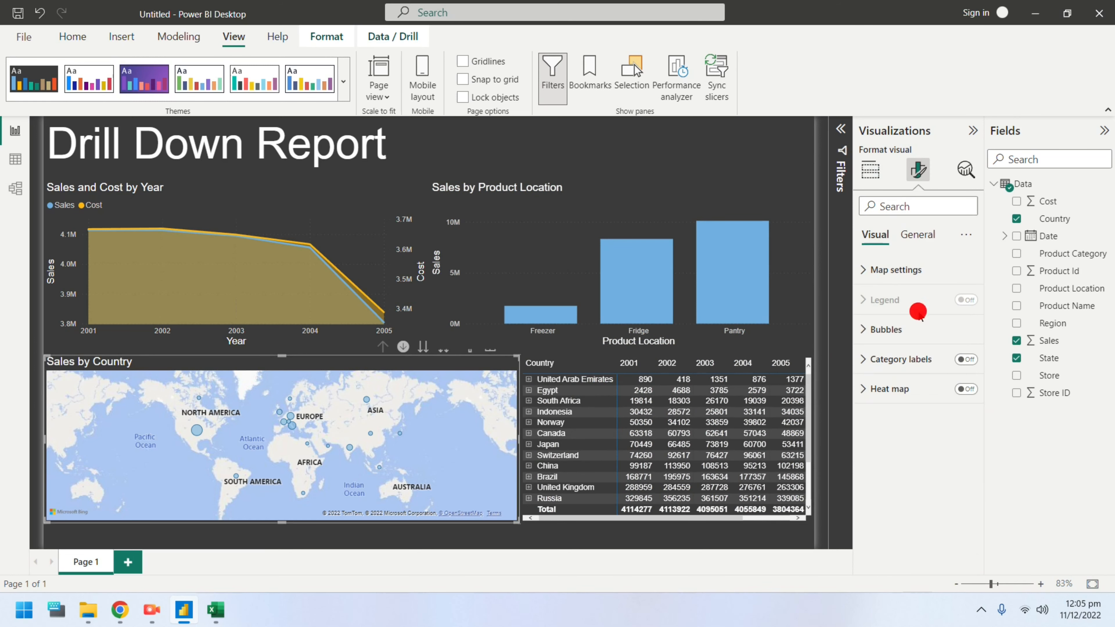
click(943, 266)
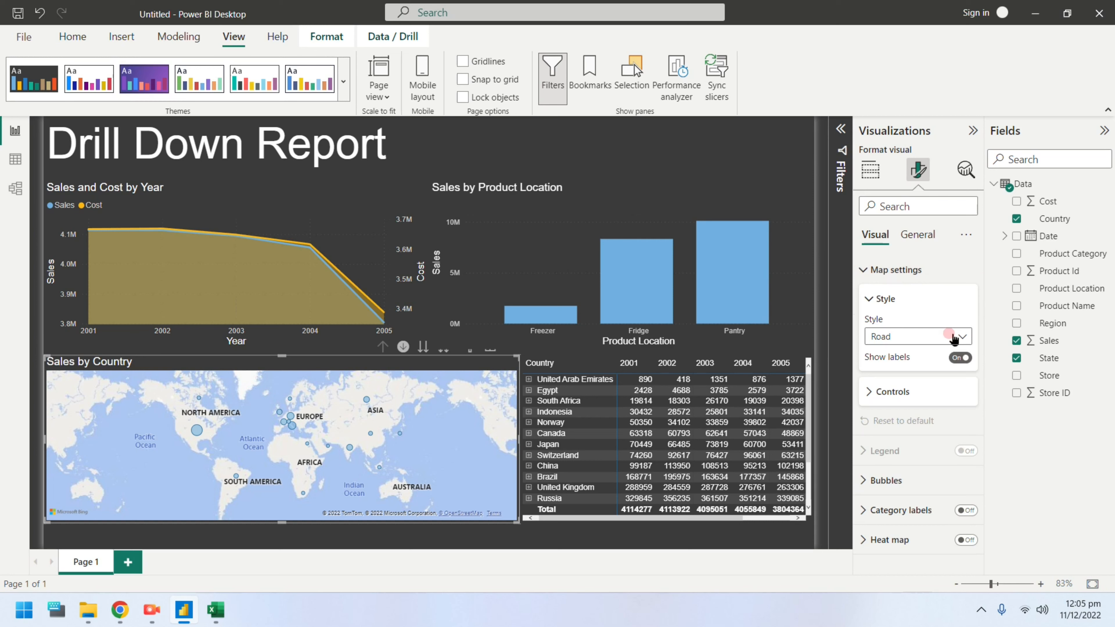
click(946, 336)
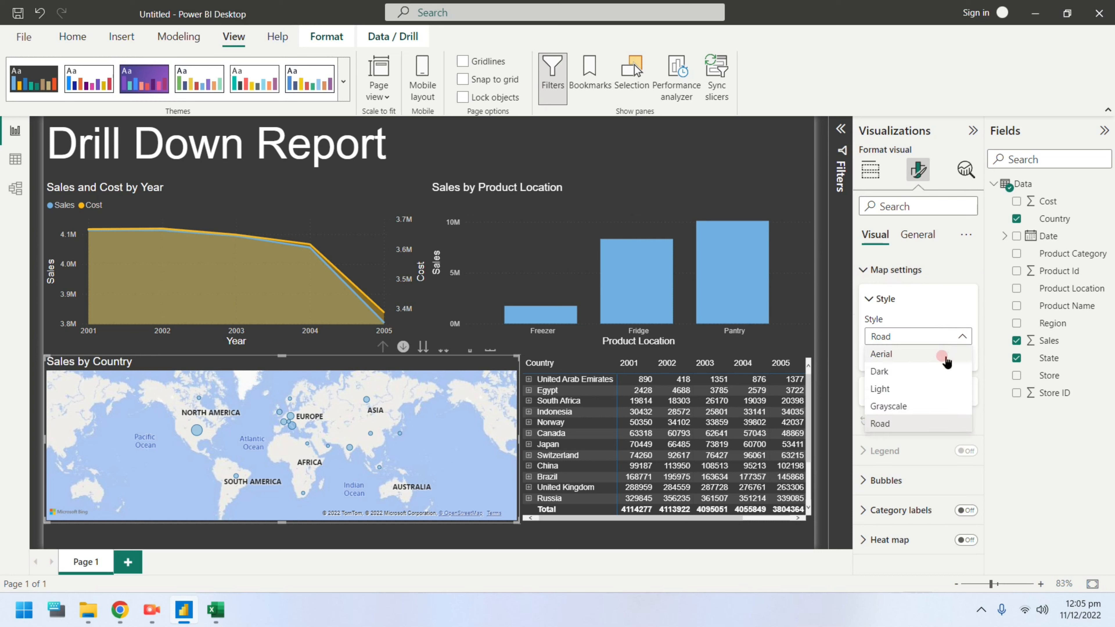
click(926, 356)
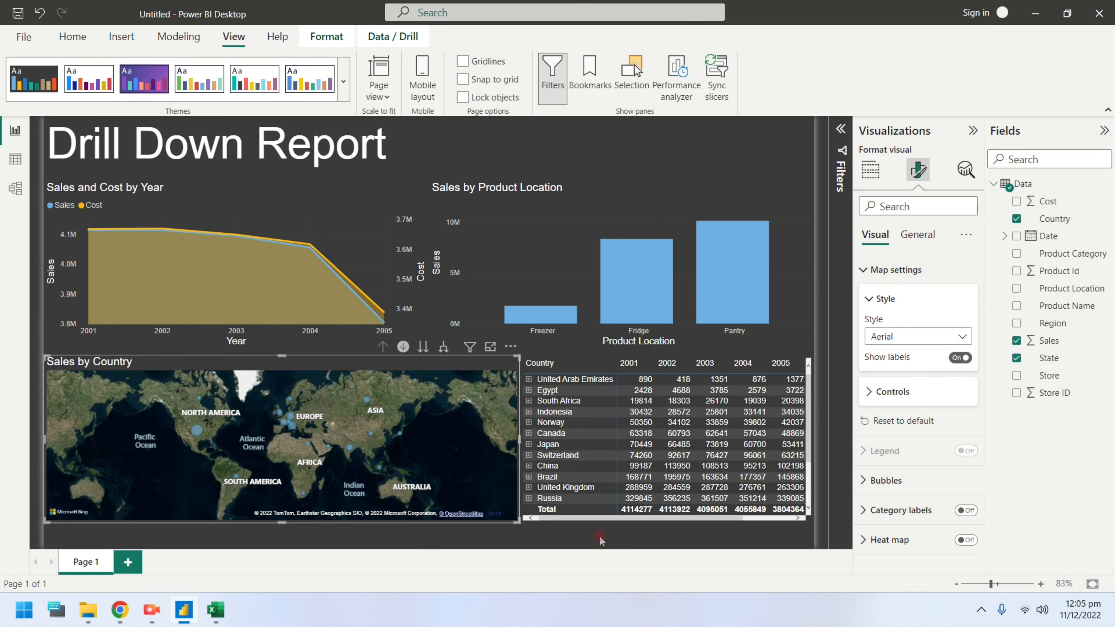
click(592, 536)
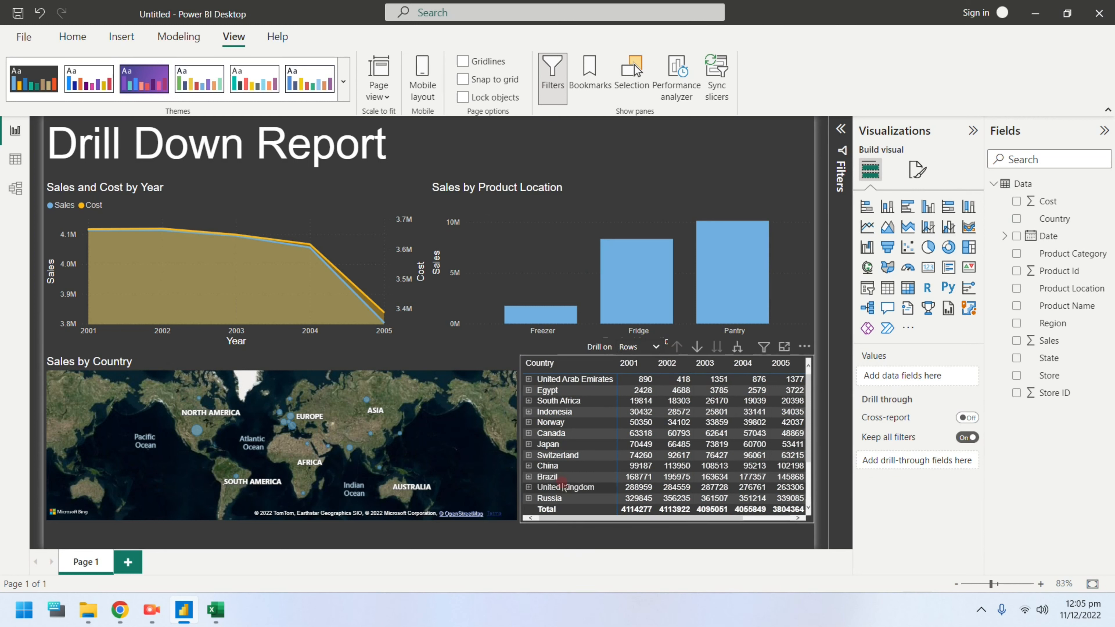
Step: Cross-filter the report by China from the matrix to check the restyled map
click(558, 469)
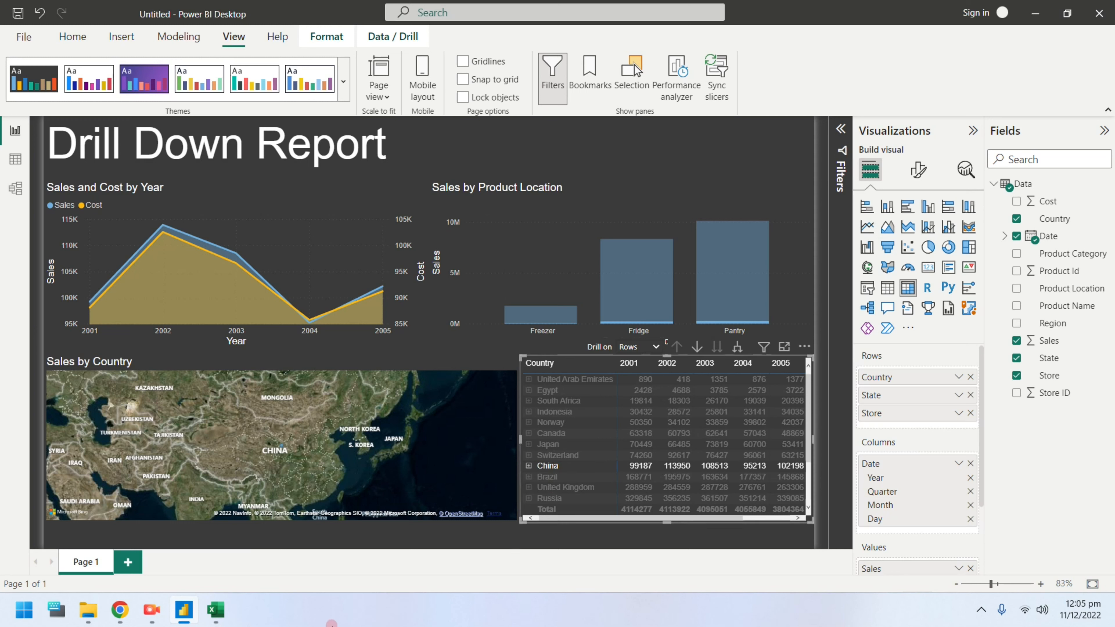
mouse_move(152, 616)
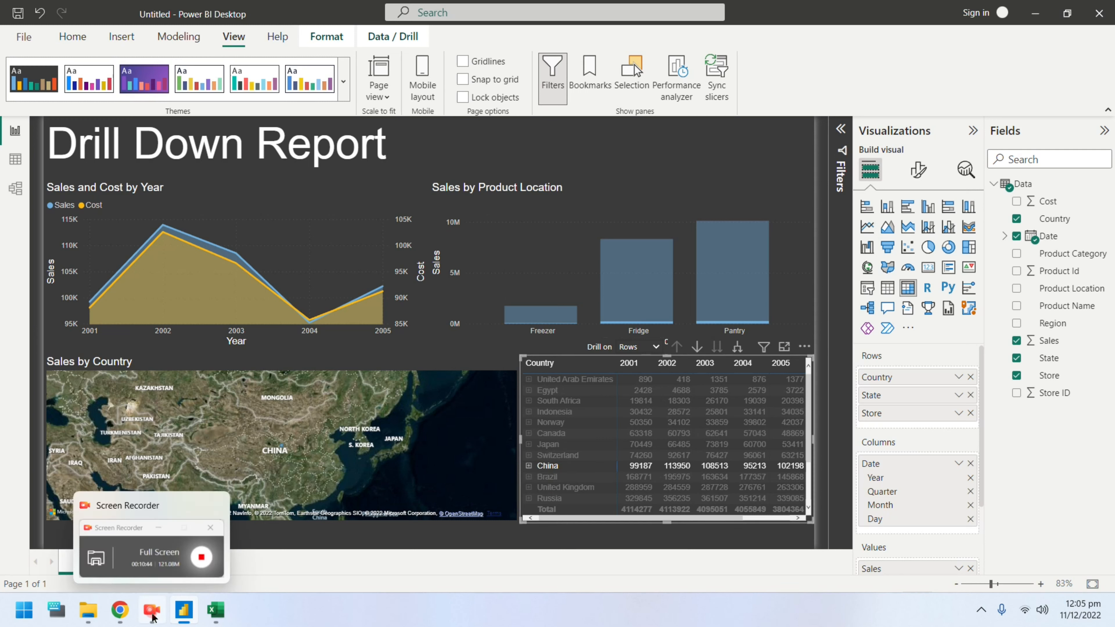